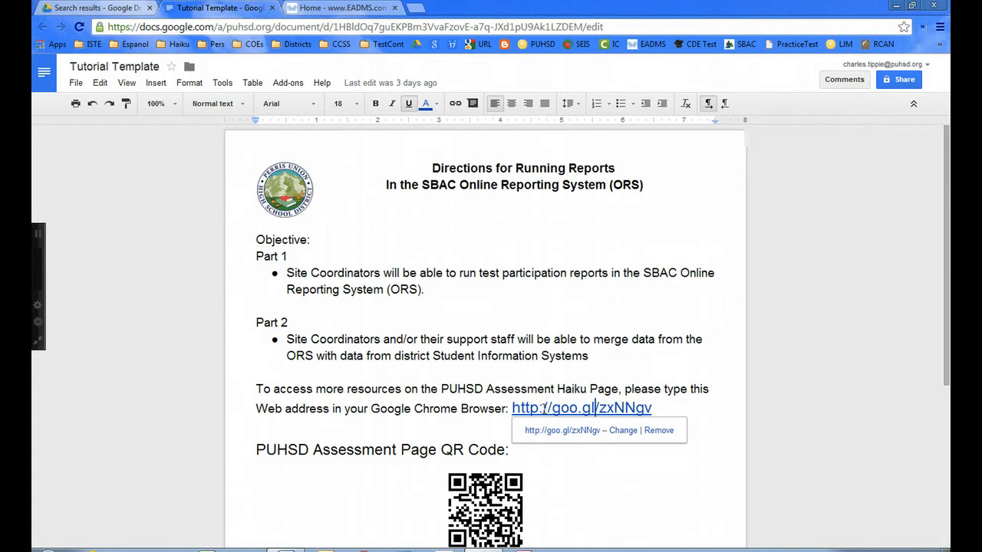
Open the assessment resources page in a new tab and follow its SBAC Portal link to Smarter Balanced reporting.
click(546, 431)
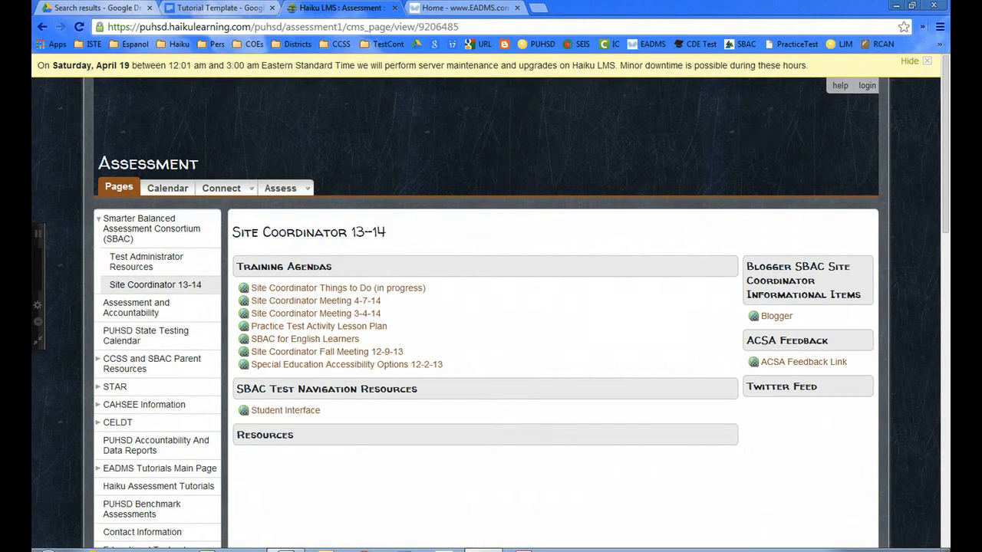
scroll(491, 306, down, 2)
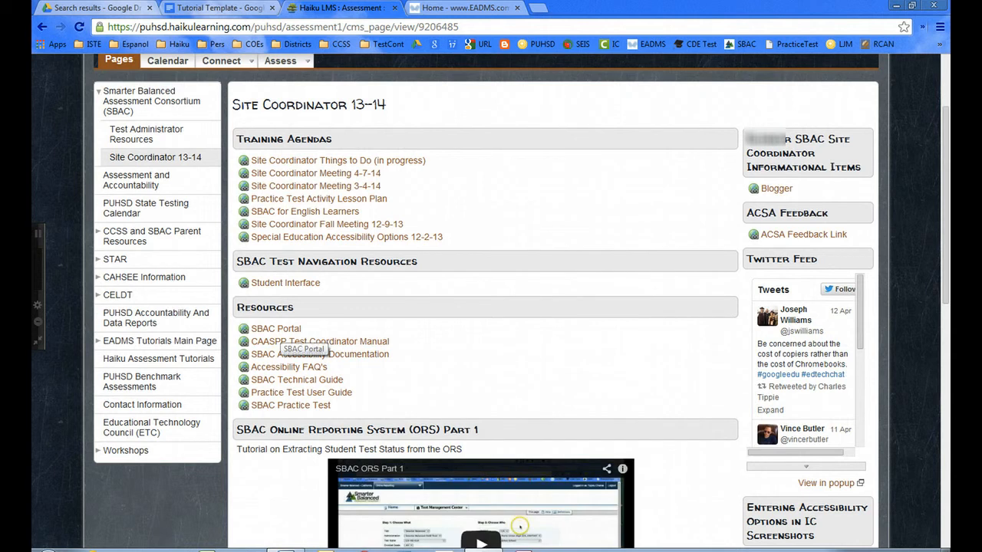
click(274, 329)
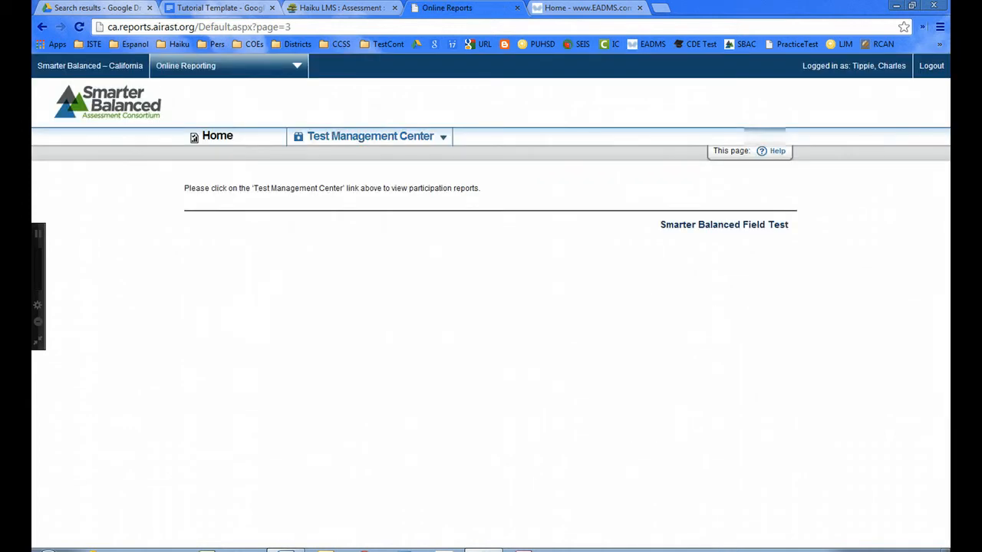
Export the CA-HS-ELA participation report for Heritage High and open the download in Excel.
mouse_move(370, 137)
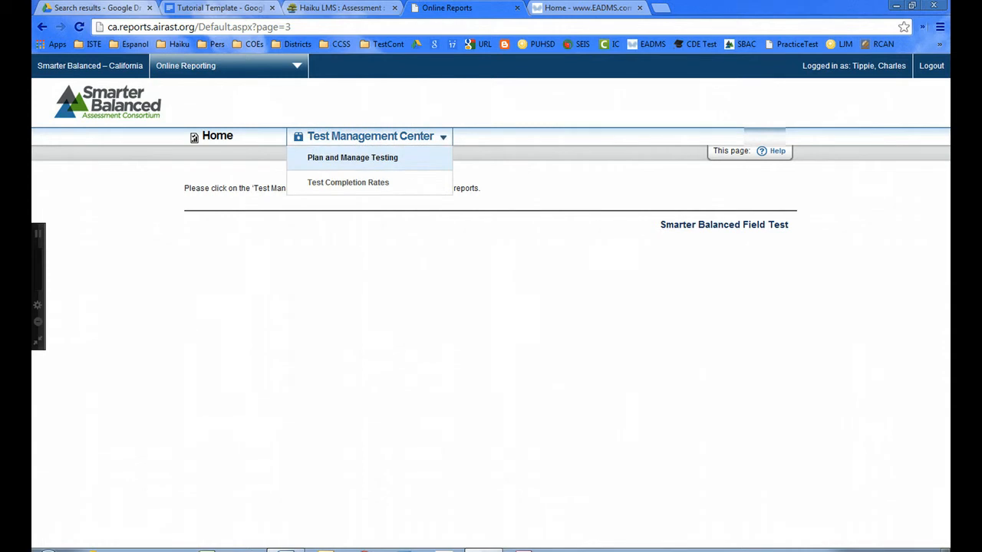
click(353, 157)
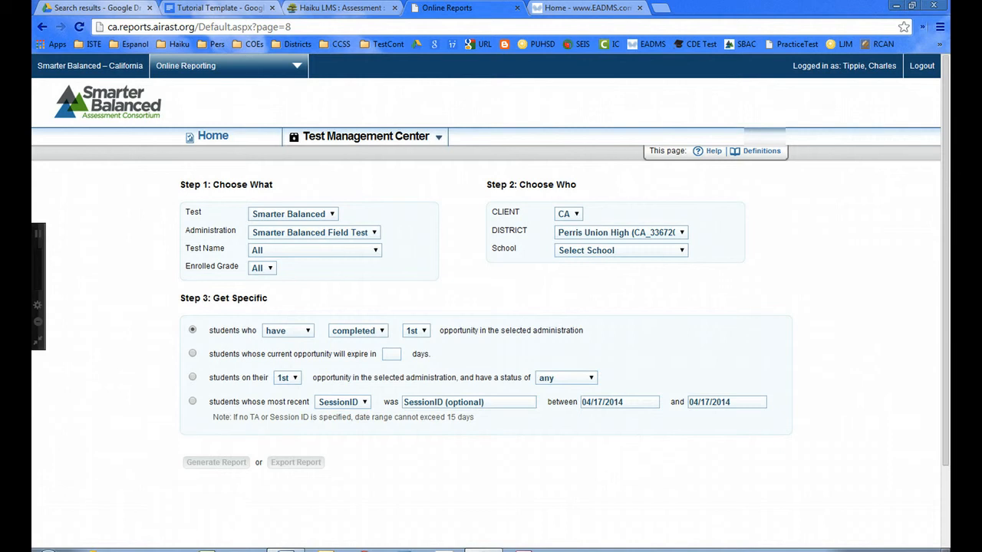
click(375, 251)
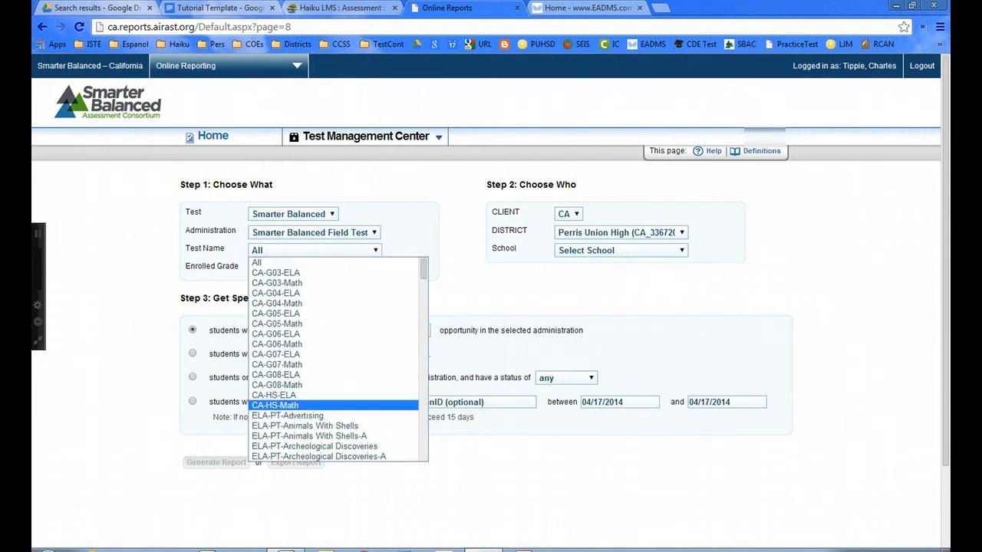
click(307, 395)
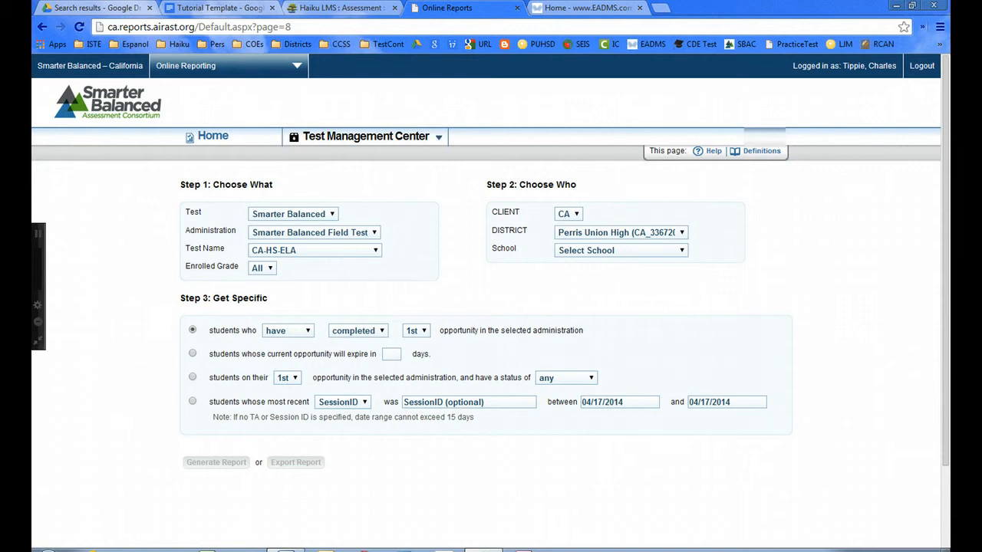
click(622, 250)
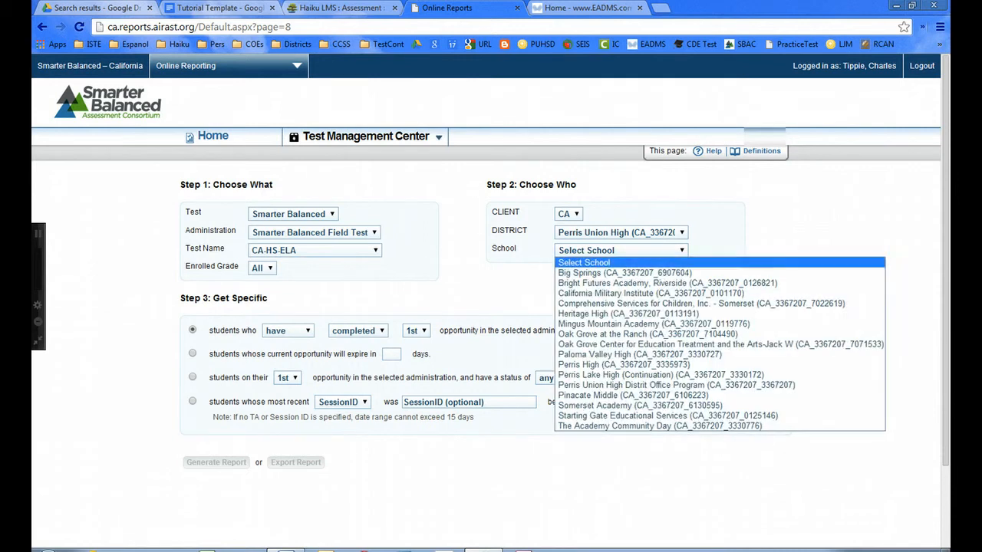
click(637, 313)
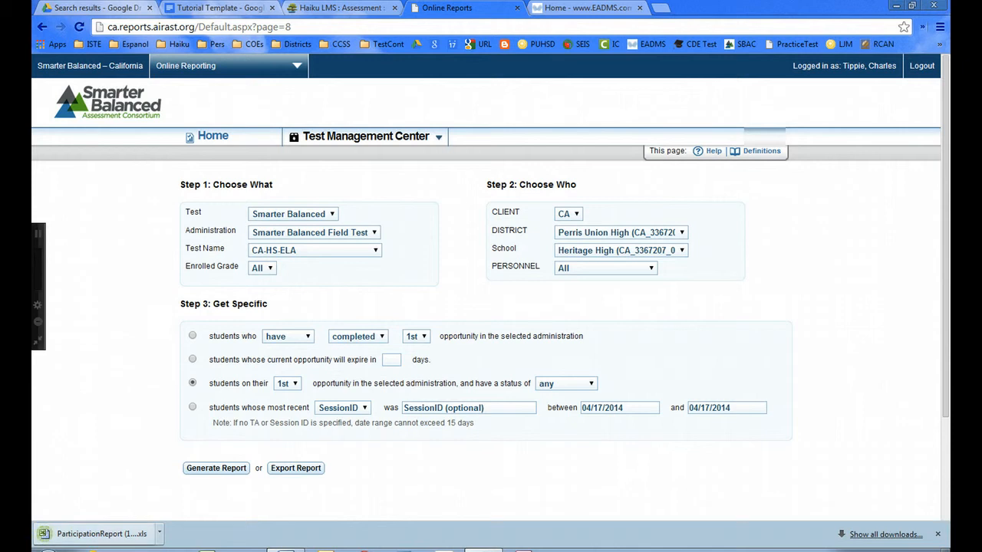
click(100, 534)
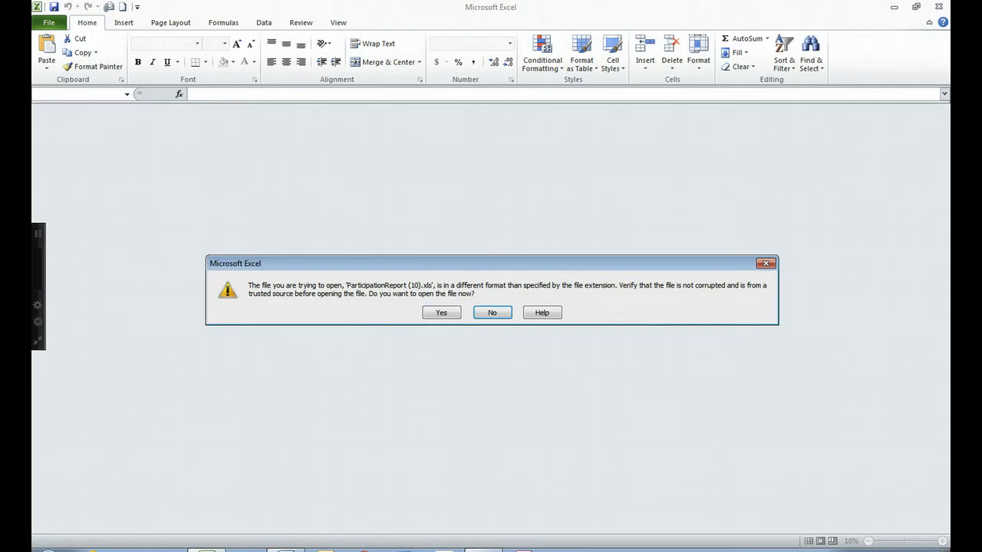
Save the participation report to the Desktop as ORS in Unicode Text format.
click(441, 313)
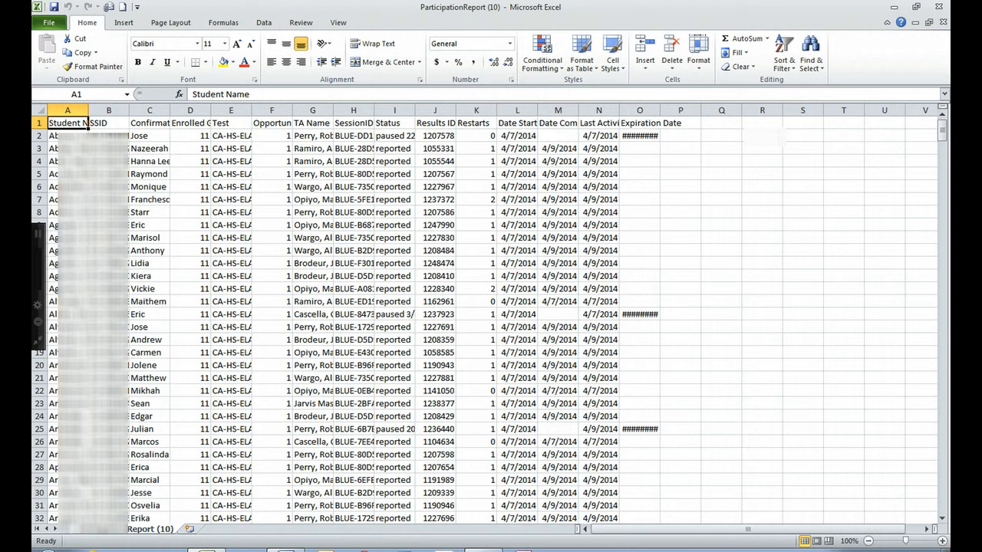
click(49, 22)
click(71, 61)
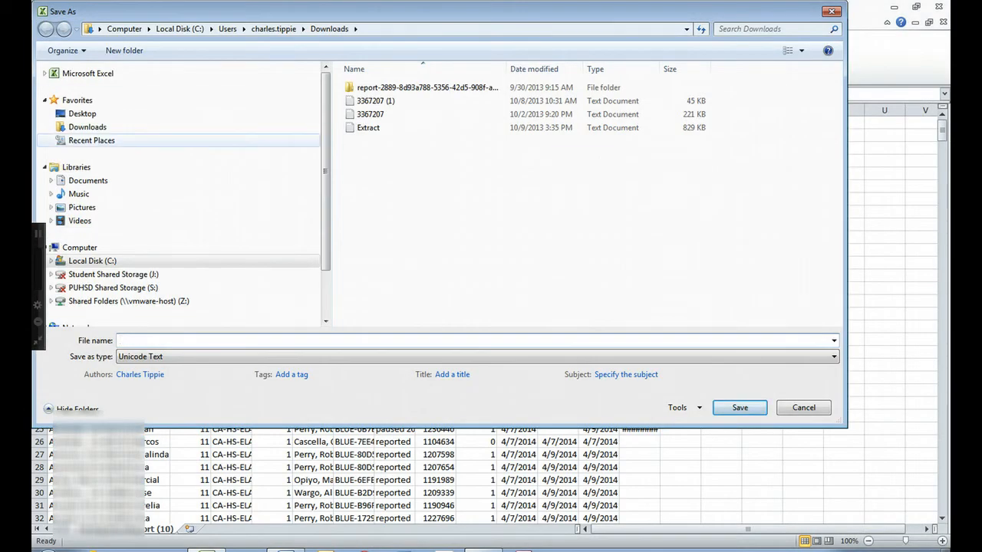
text(ORS)
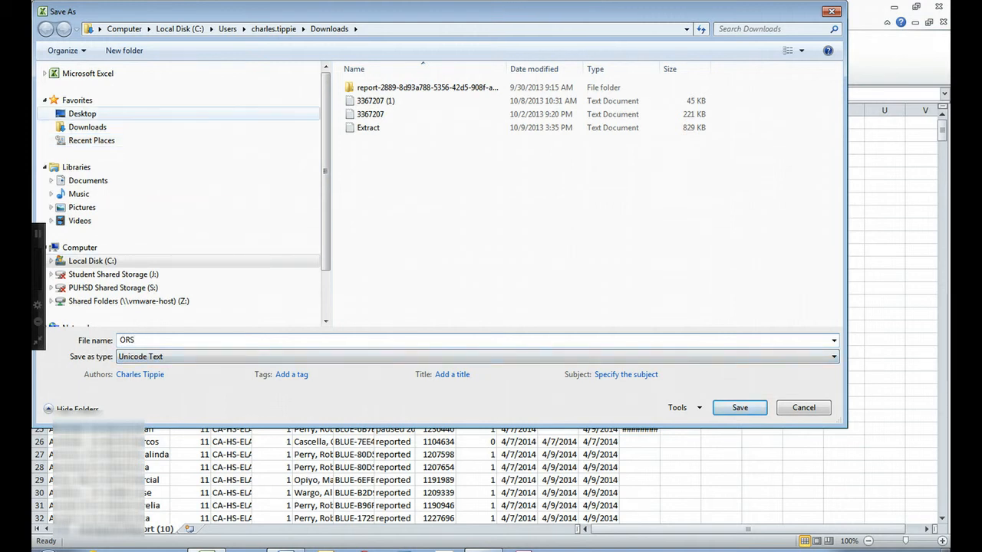
click(82, 113)
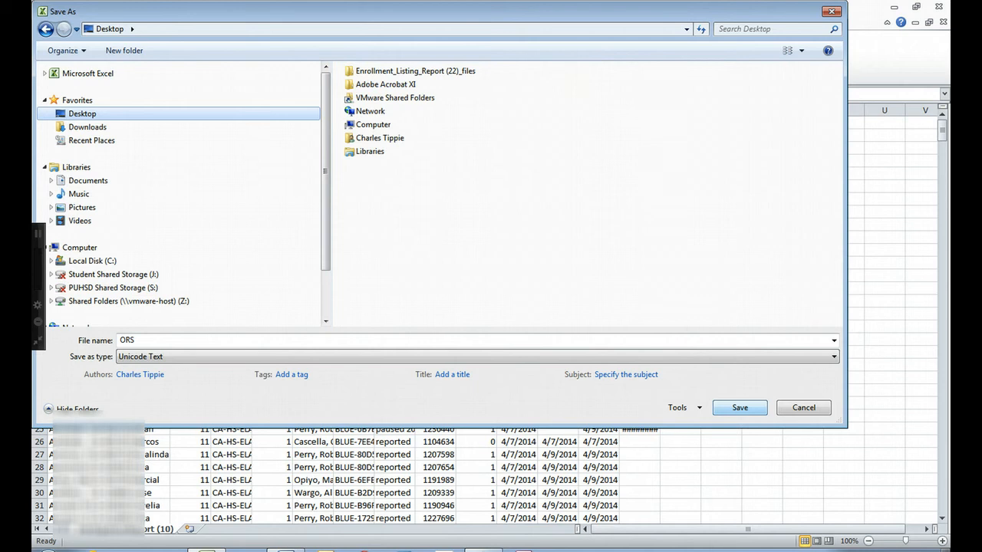
click(740, 407)
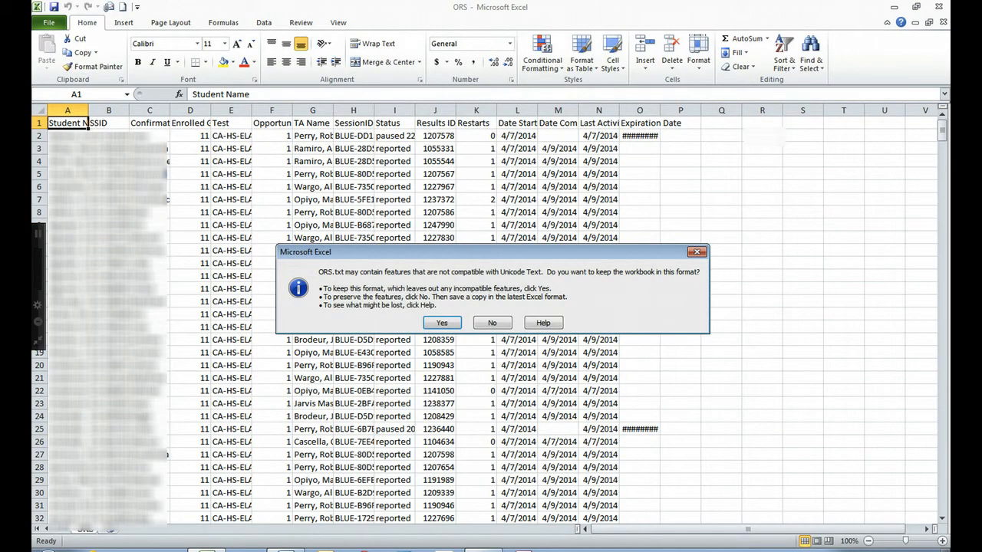
click(454, 323)
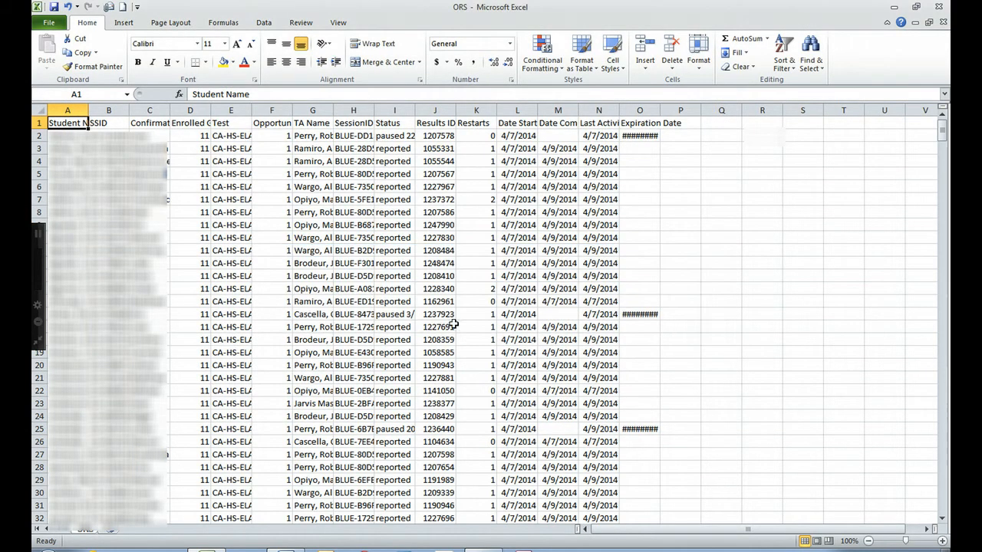
Close the ORS workbook without saving further changes and exit Excel.
click(944, 22)
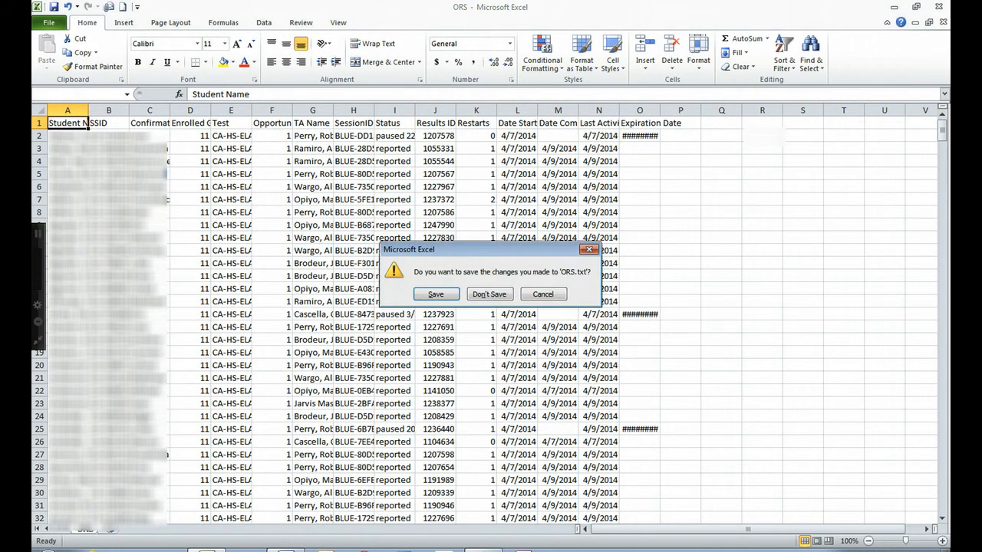
click(490, 295)
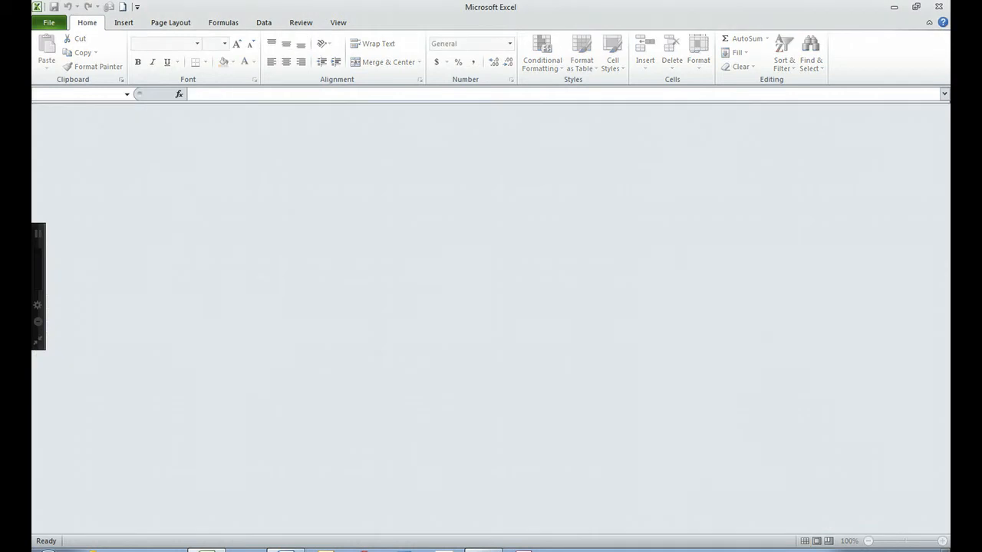
click(939, 7)
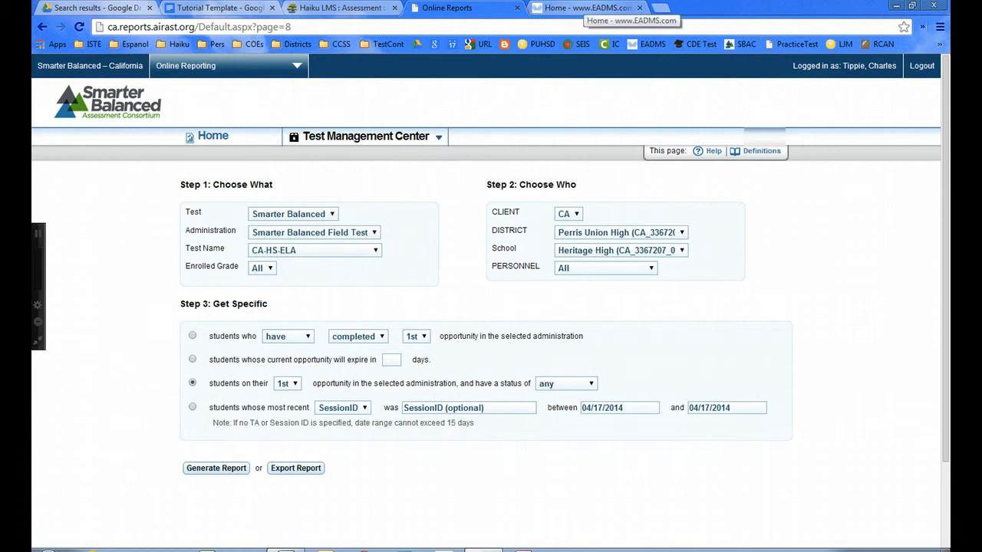
Switch to EADMS and list saved reports from all users in My Report Manager.
click(591, 8)
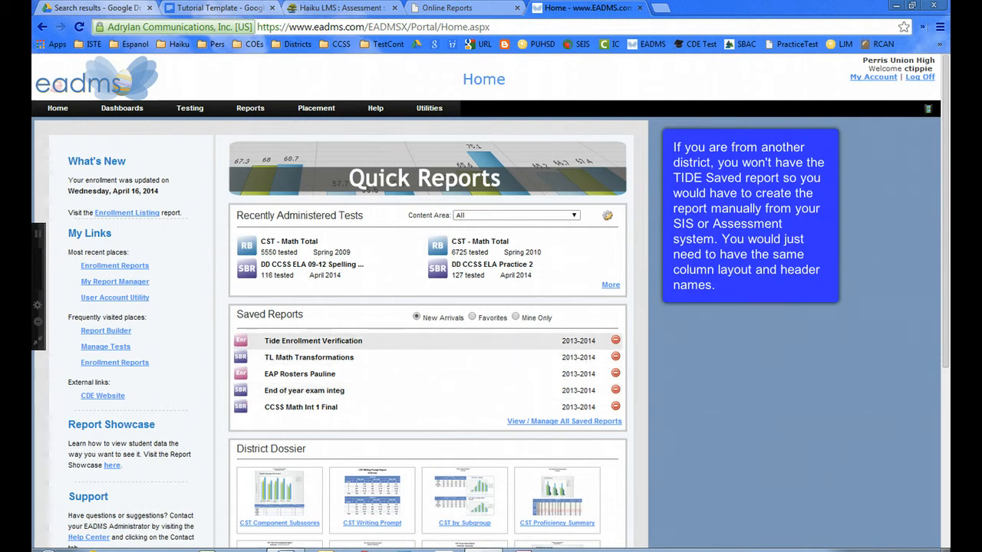
click(313, 341)
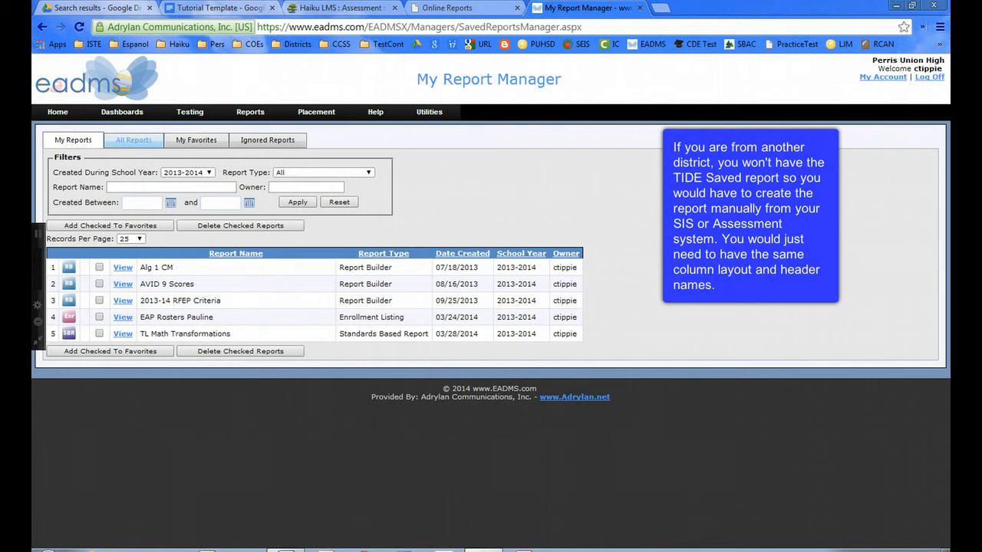
click(134, 141)
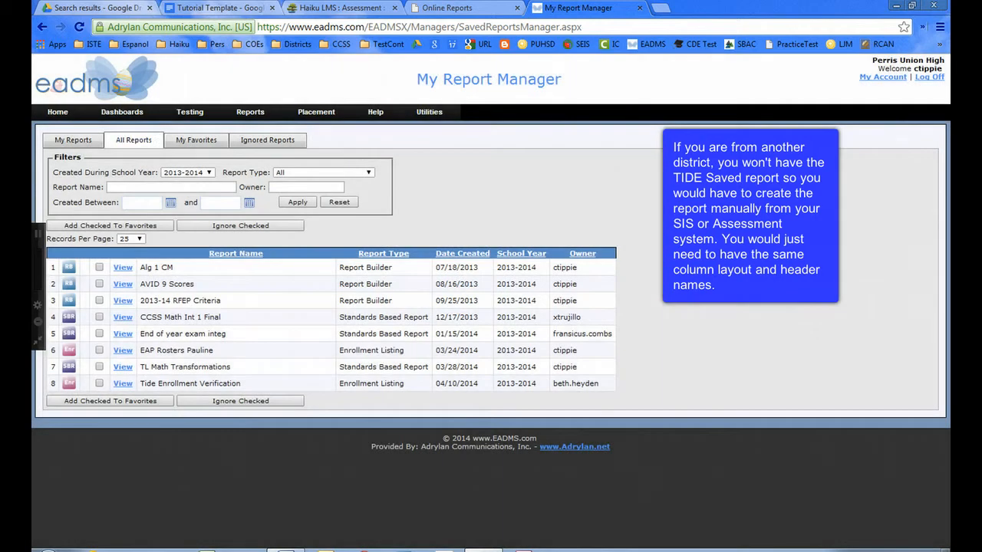
Filter reports by the name 'Tide' and view the Tide Enrollment Verification report.
click(128, 185)
text(Tide)
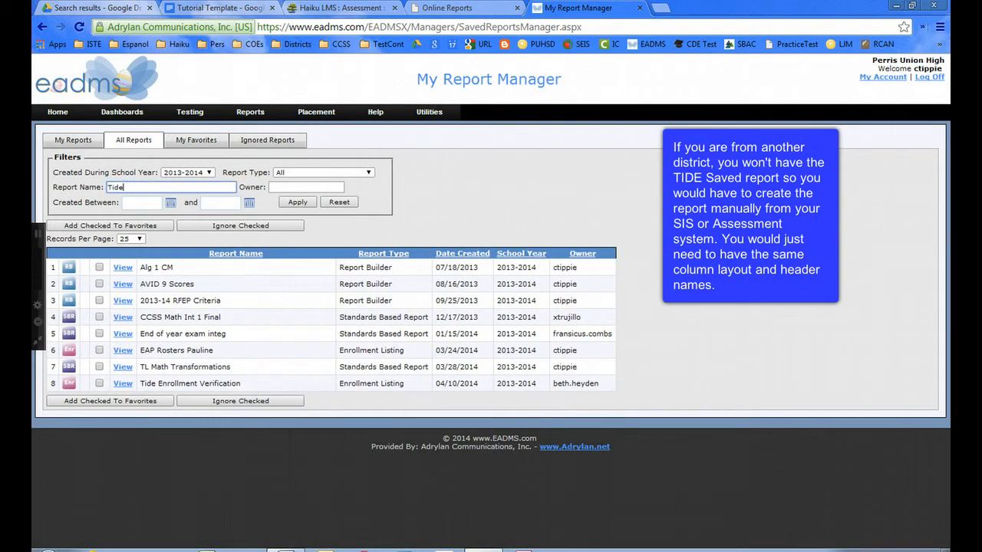
click(298, 202)
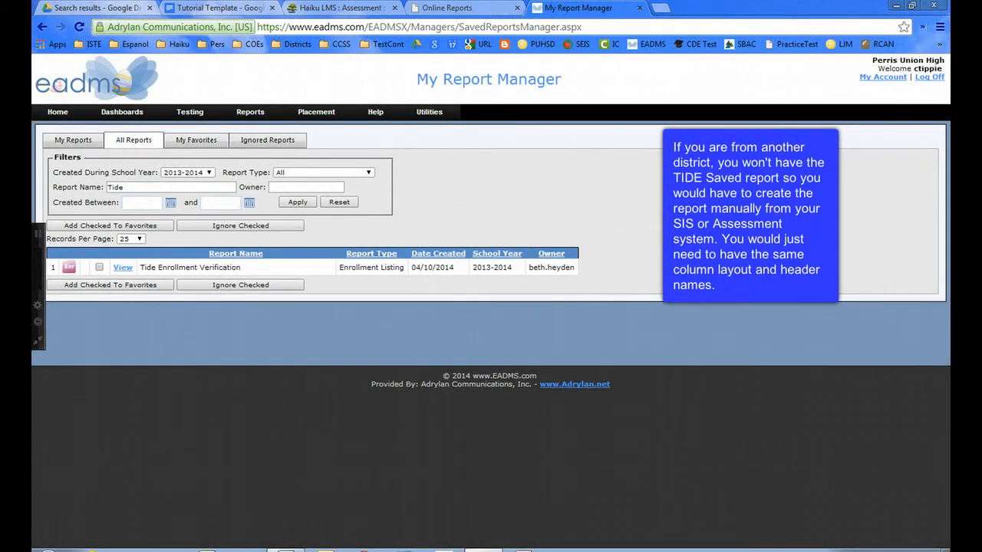
click(123, 268)
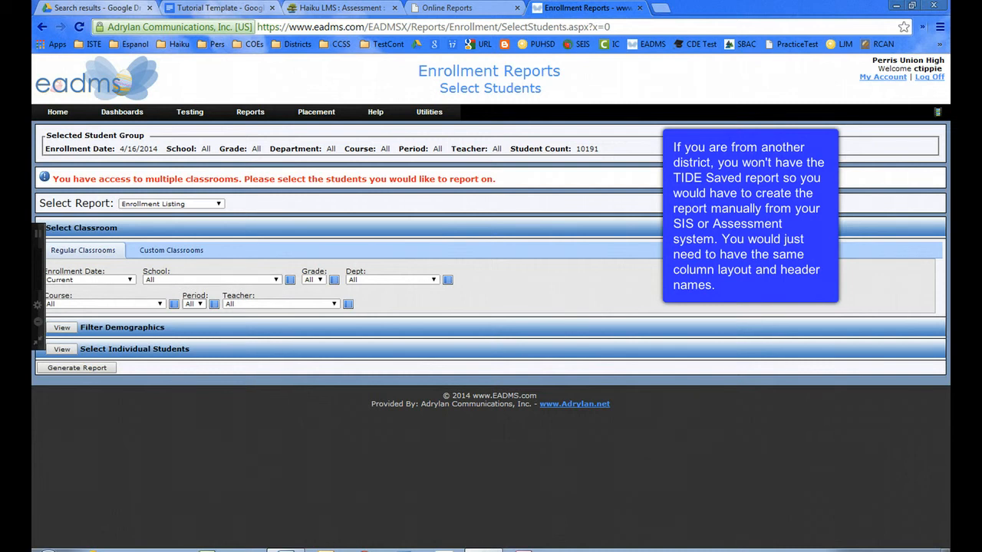
Limit the student selection to period 3, grade 11 and Heritage High School.
click(195, 305)
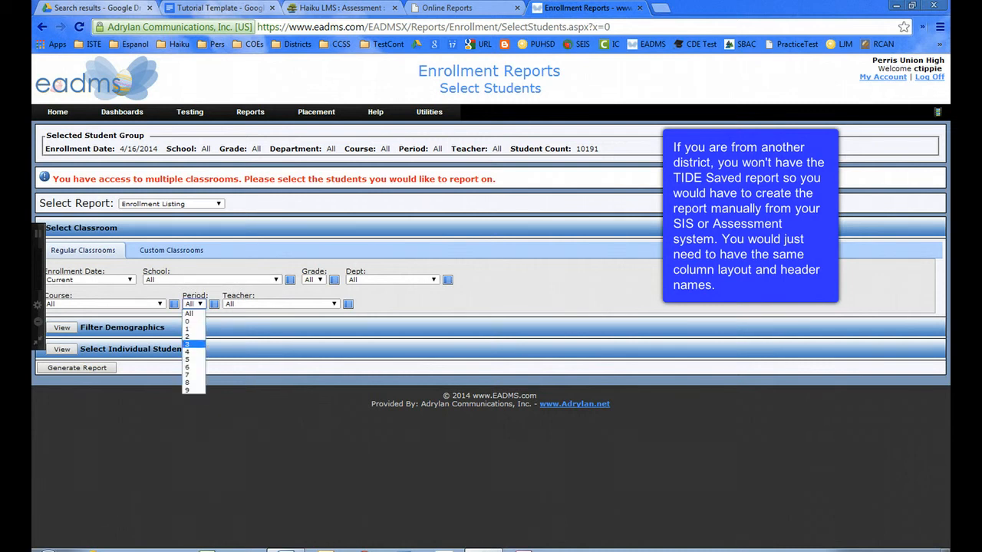
click(188, 344)
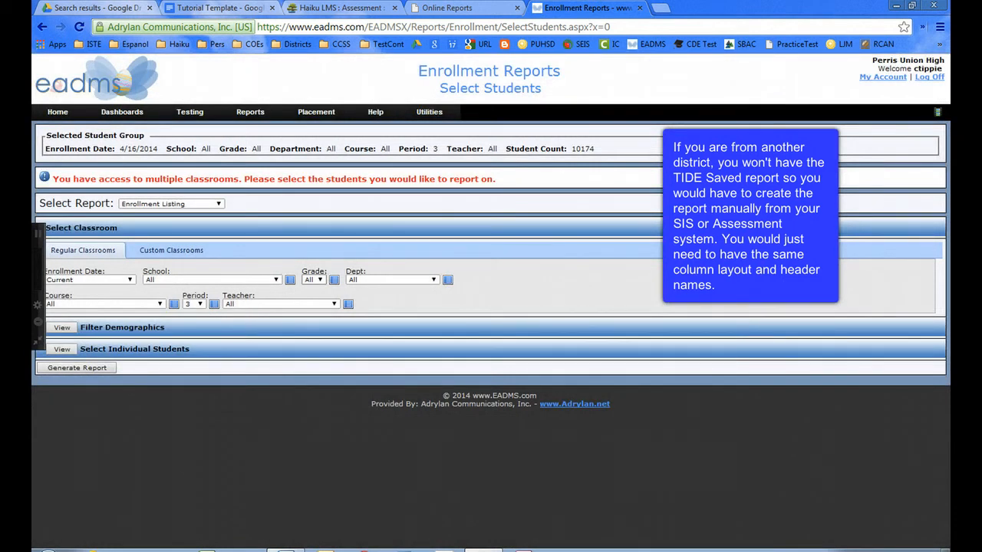
click(319, 280)
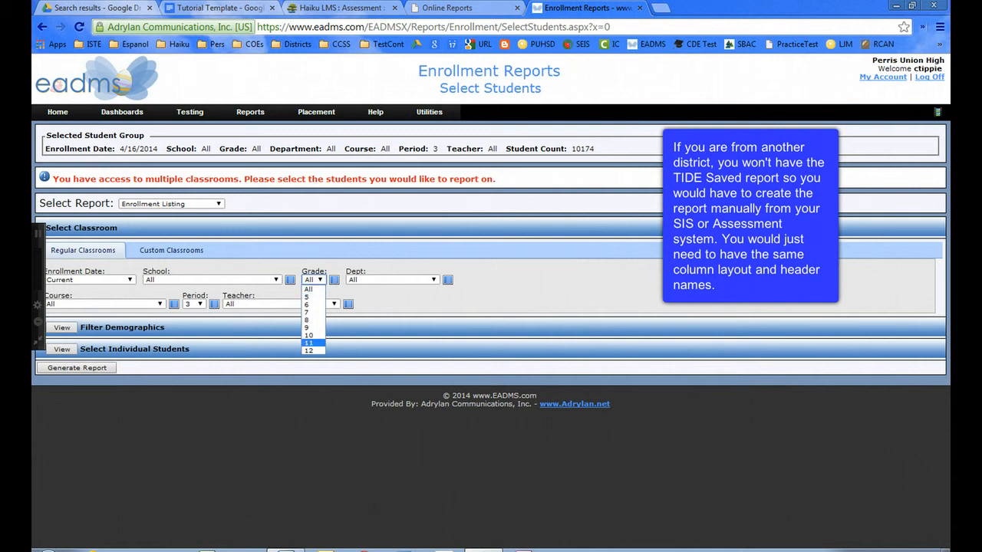
click(309, 343)
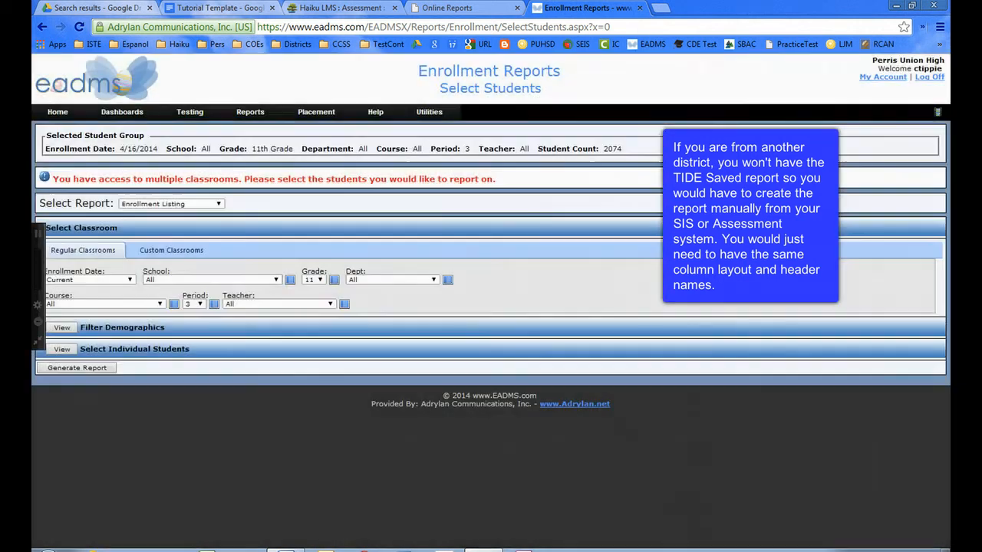
click(211, 280)
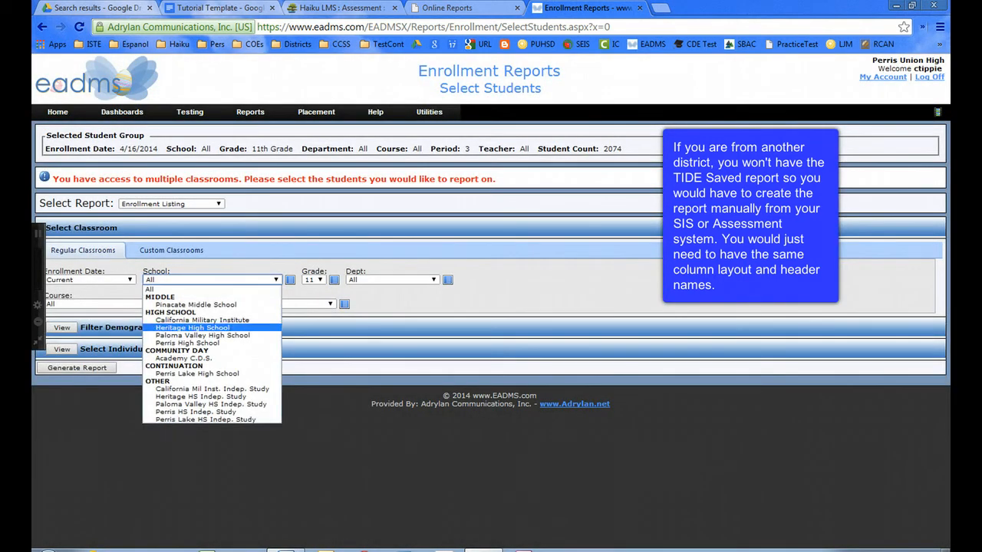
click(192, 328)
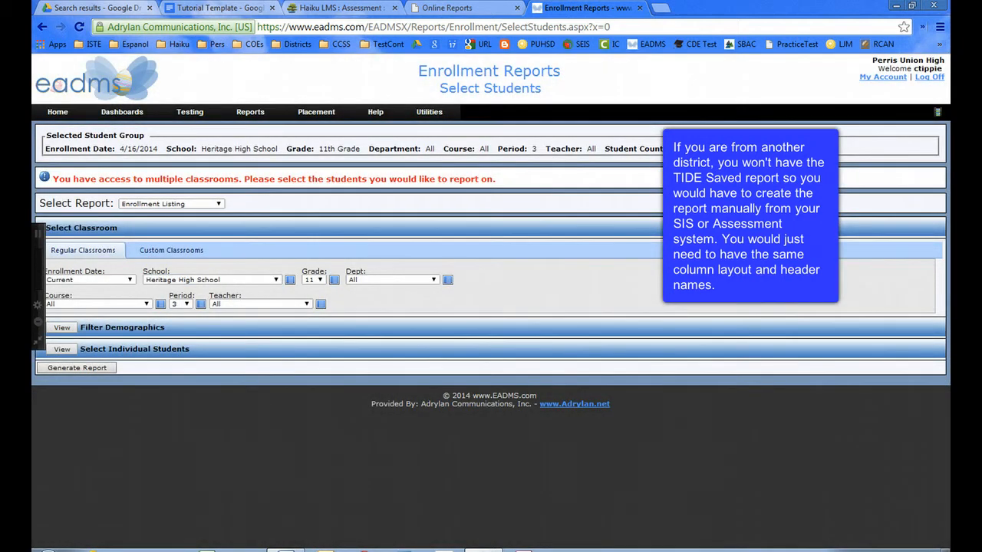
Generate the enrollment listing, export it to Excel, and open the downloaded file.
click(76, 368)
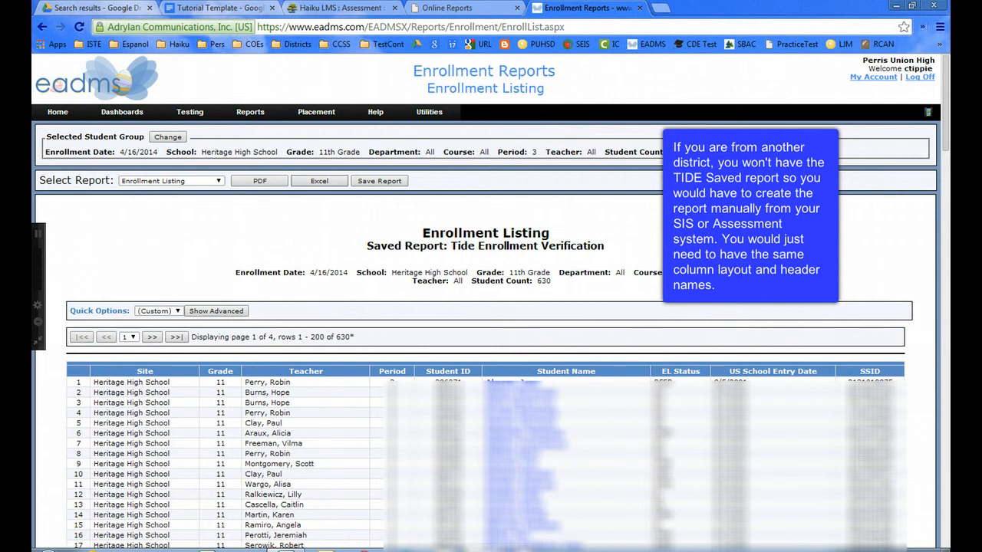
click(319, 181)
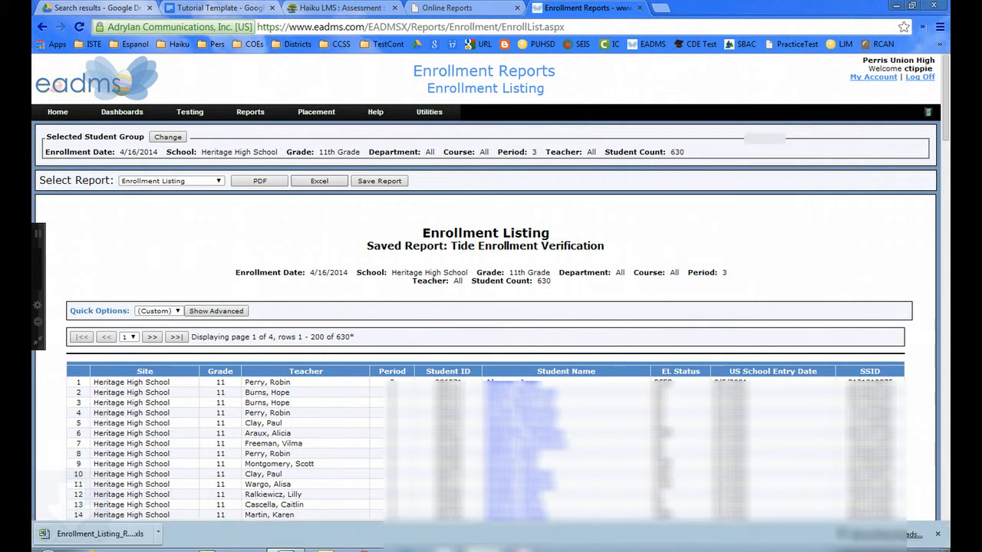
click(98, 534)
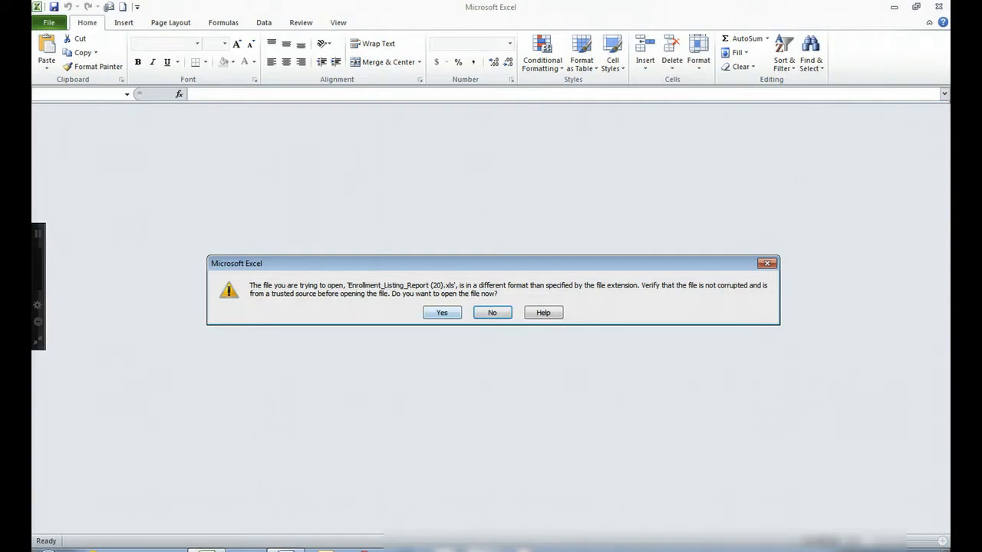
Accept the format warning, enter CA- in K2 and the formula =K2&J2 in L2.
click(442, 312)
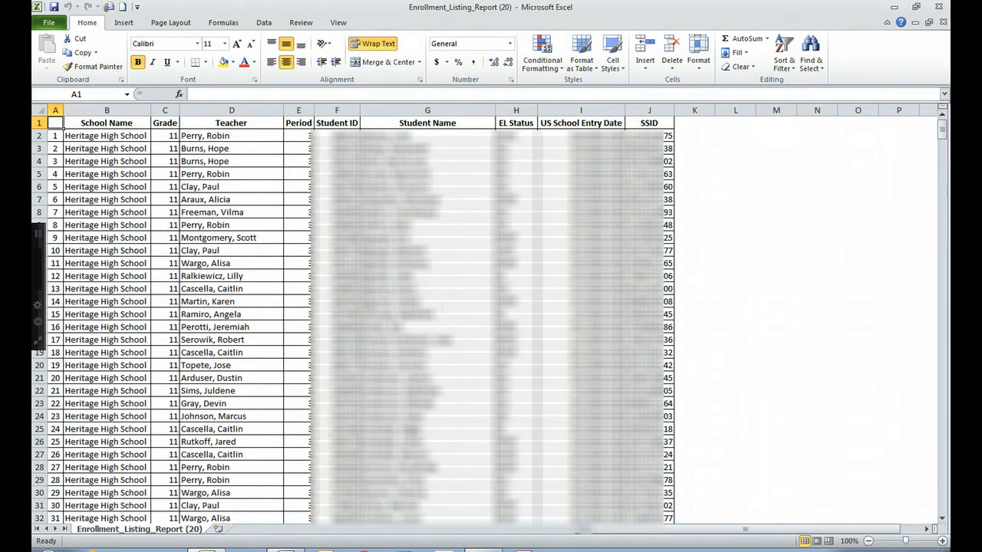
click(692, 136)
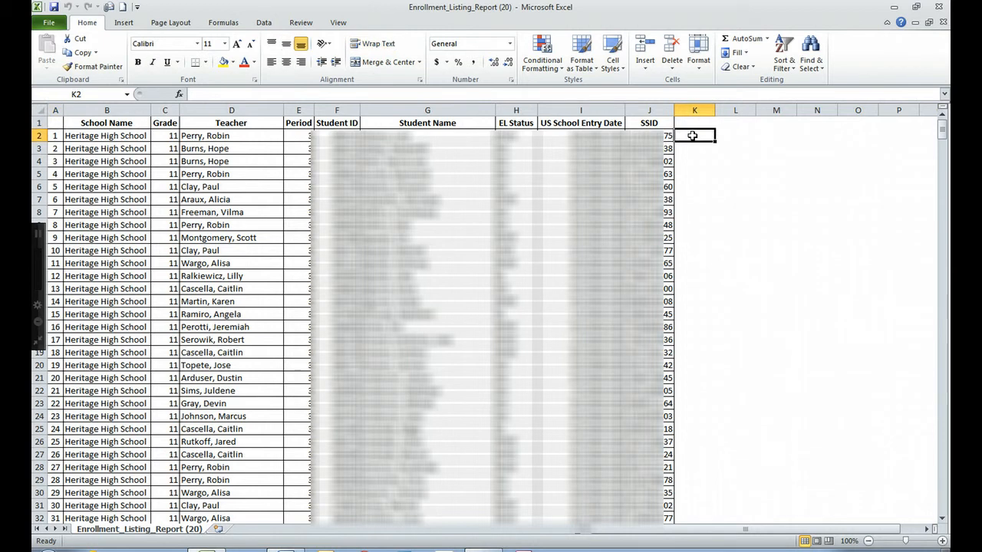
text(CA-)
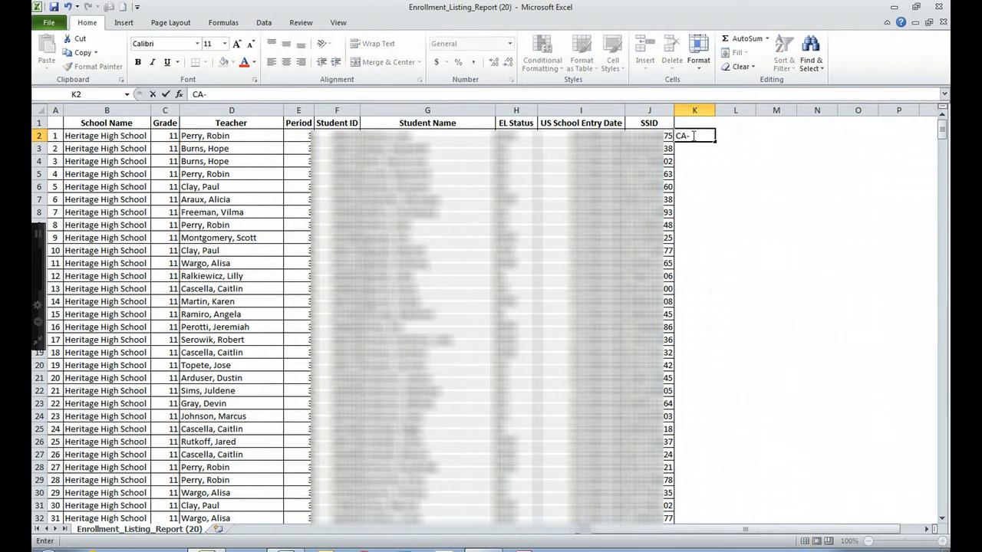
key(Tab)
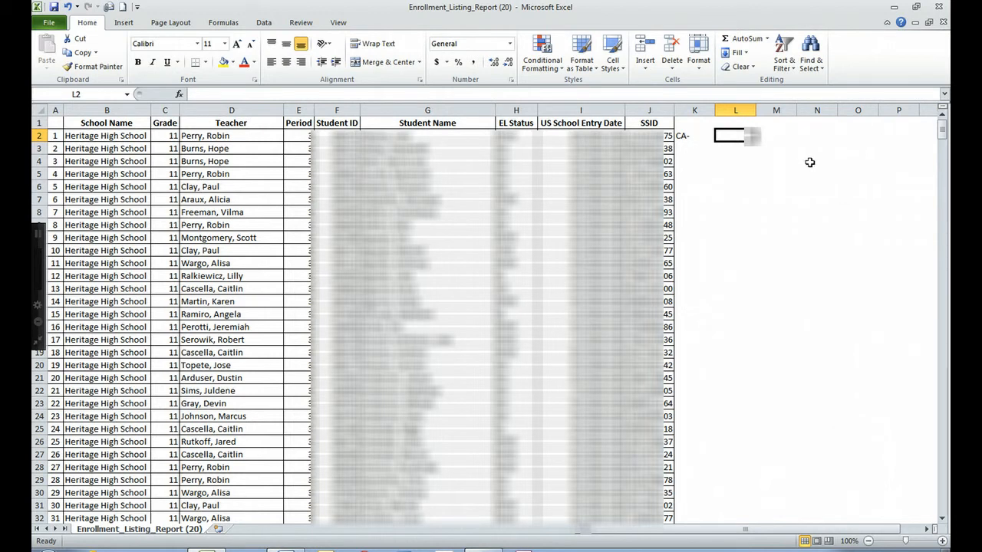
text(=K2)
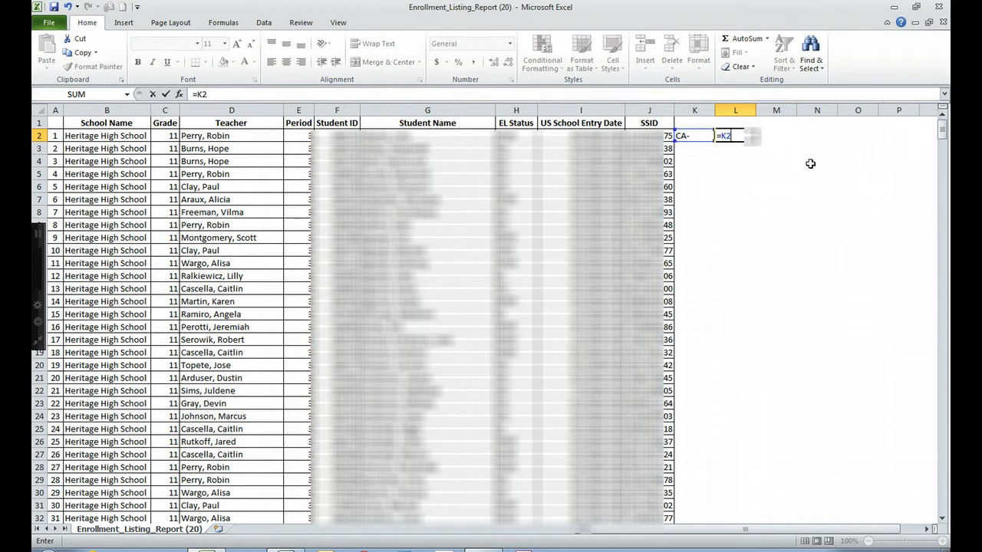
text(&J2)
key(Return)
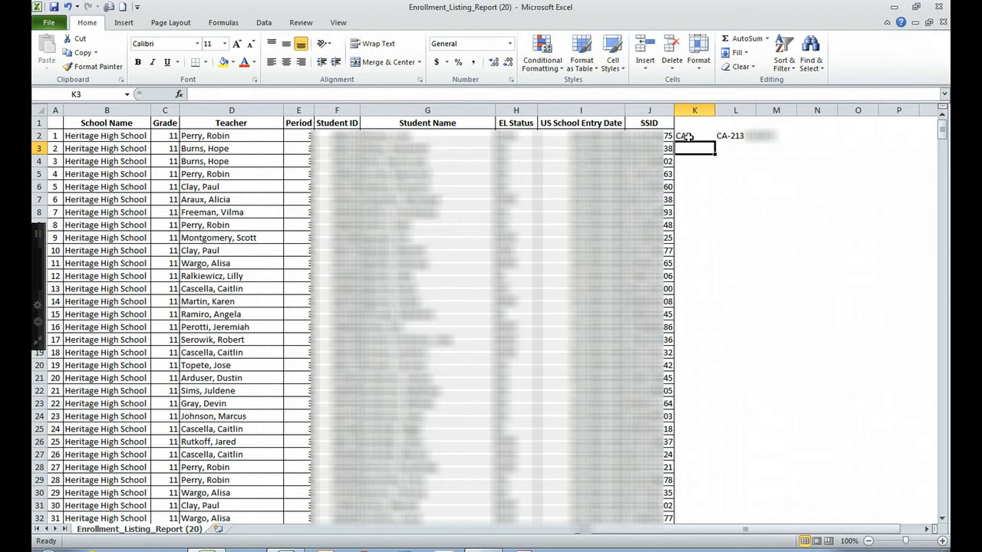
Copy K2:L2 and paste it down through row 631 so every SSID gets the CA- prefix.
drag(689, 137, 730, 136)
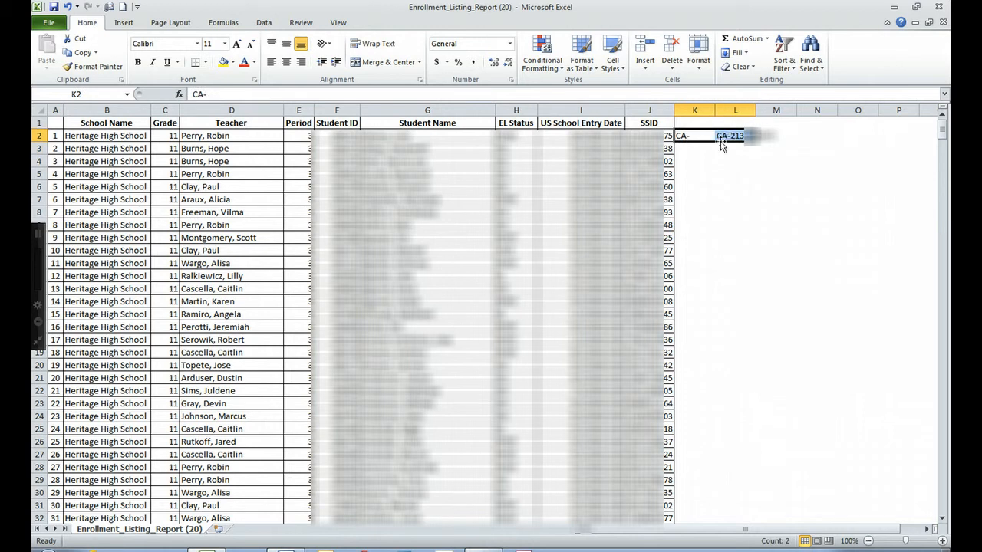
right_click(697, 137)
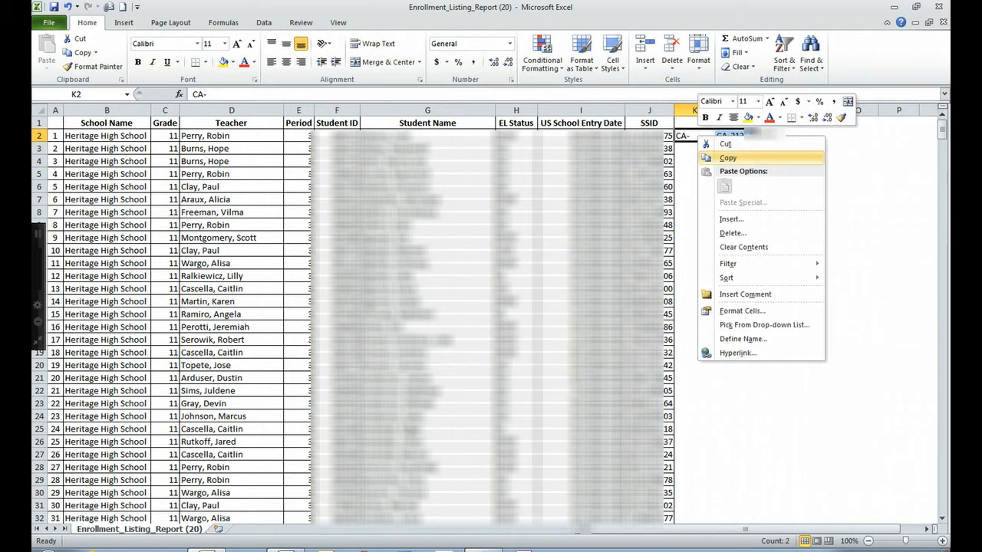
click(725, 157)
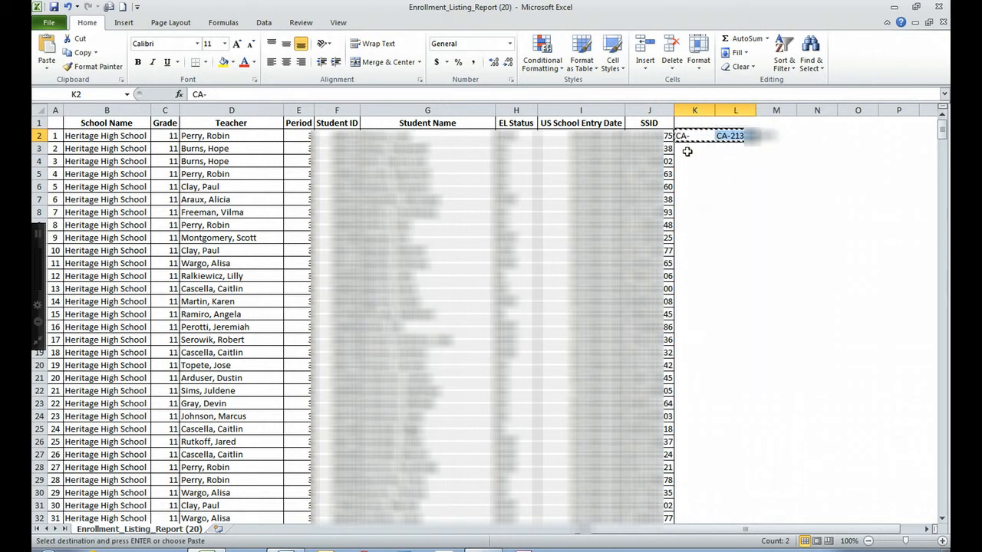
click(688, 151)
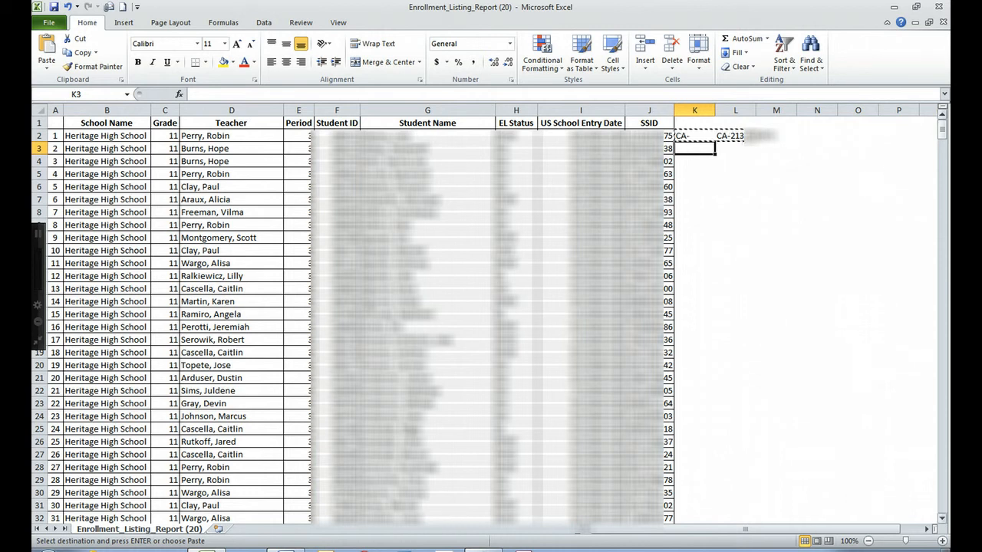
drag(942, 130, 942, 503)
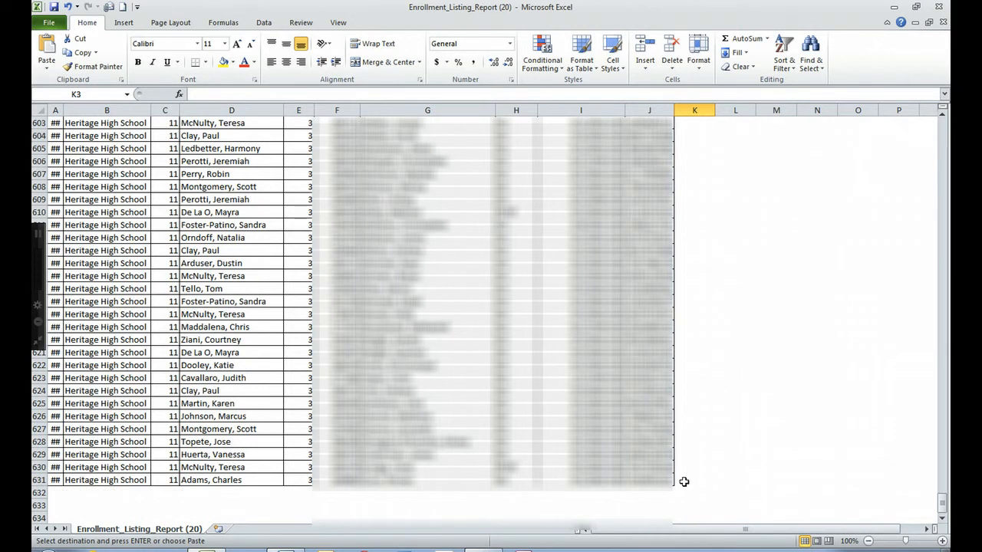
shift+click(683, 481)
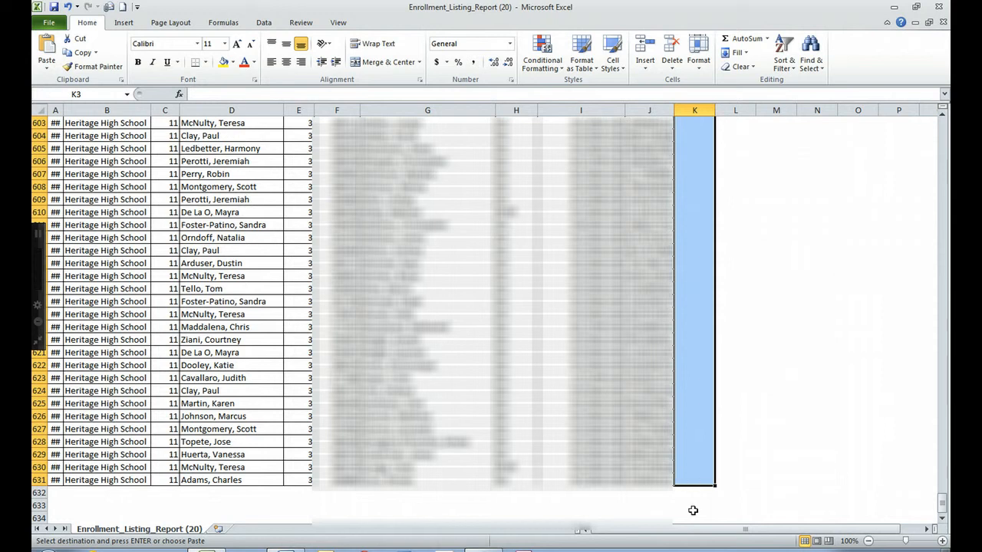
right_click(691, 479)
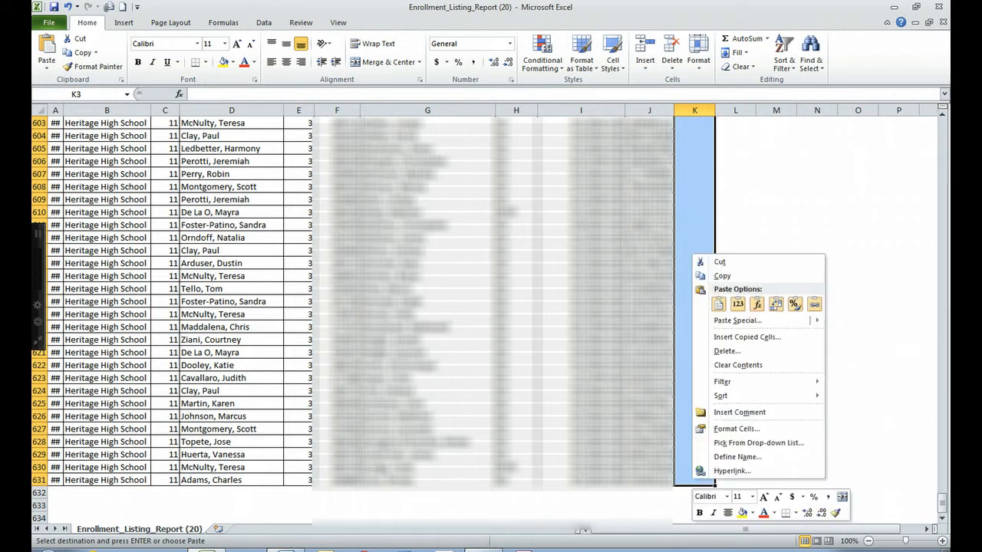
click(719, 304)
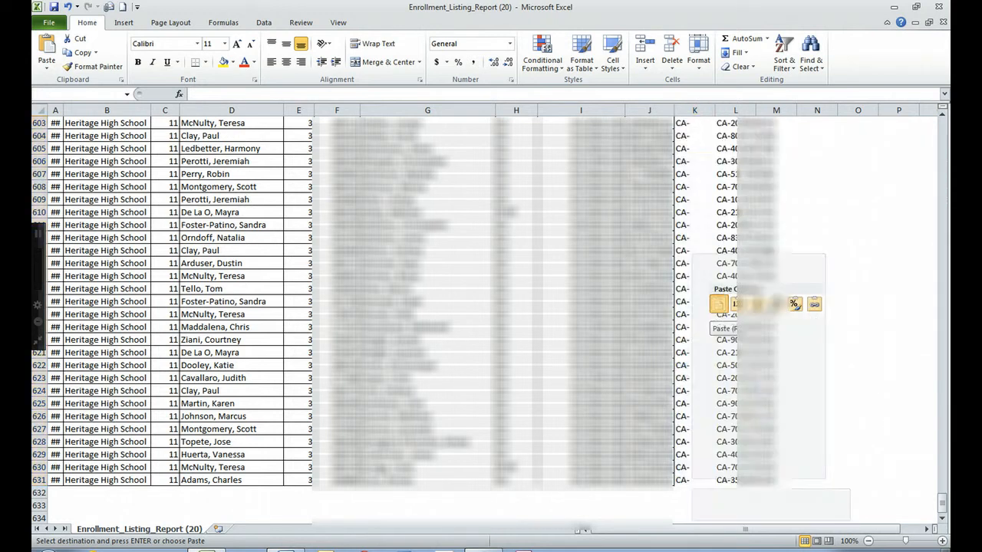
click(788, 211)
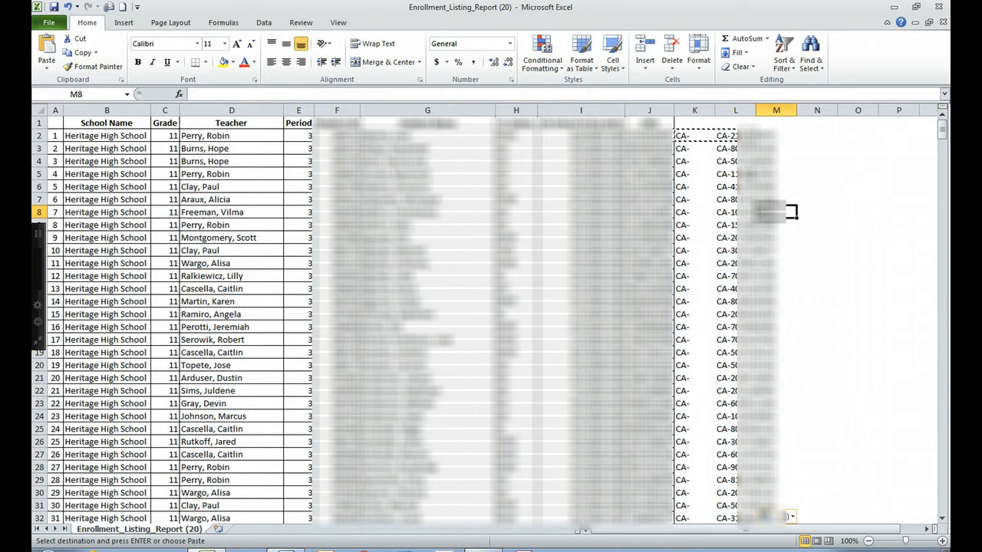
click(726, 135)
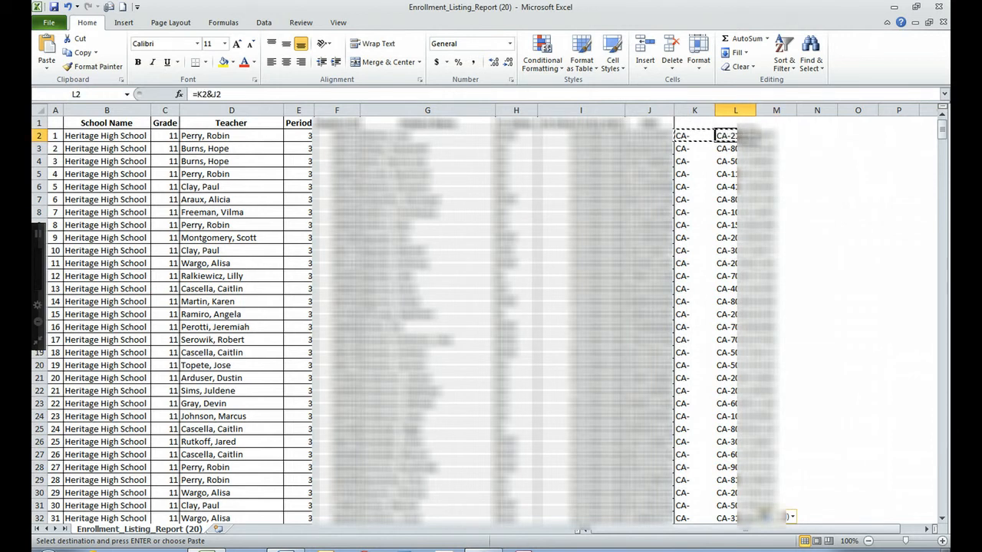
Cut column L and paste the prefixed IDs into column J as values.
click(735, 110)
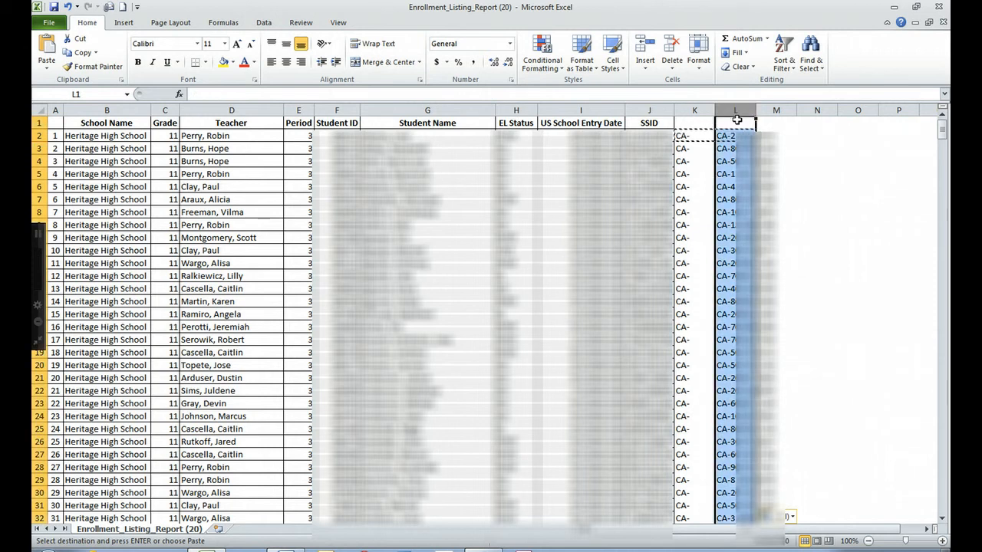
right_click(734, 112)
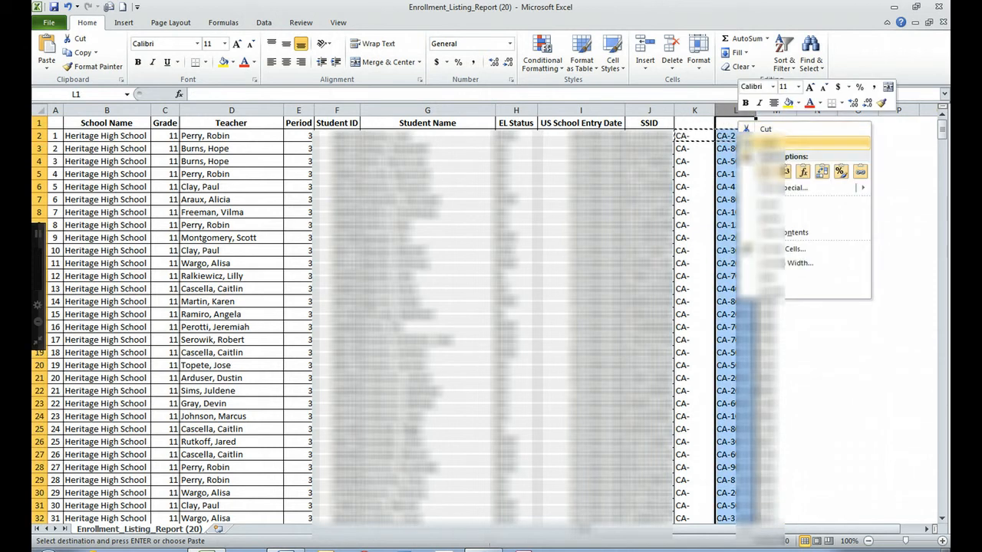
click(764, 129)
click(650, 124)
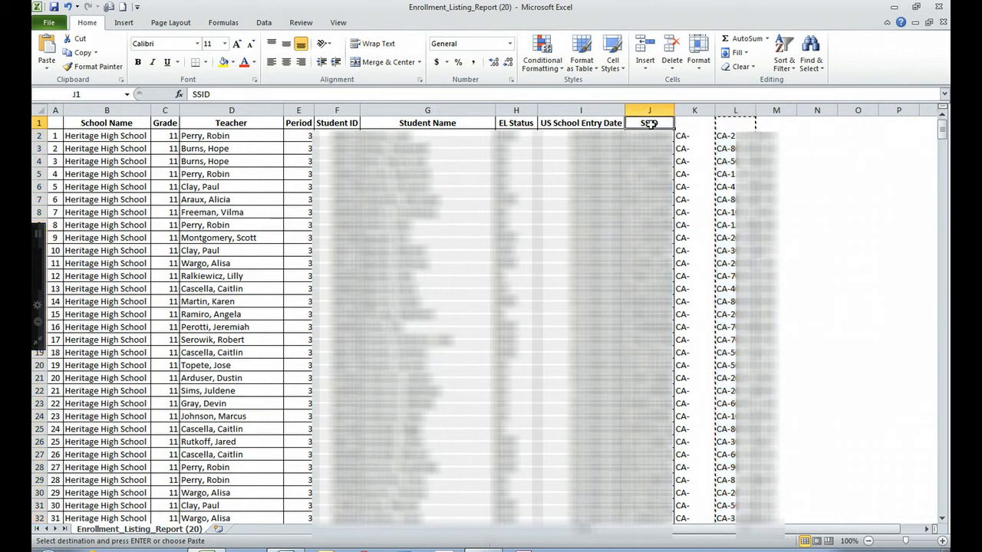
right_click(650, 124)
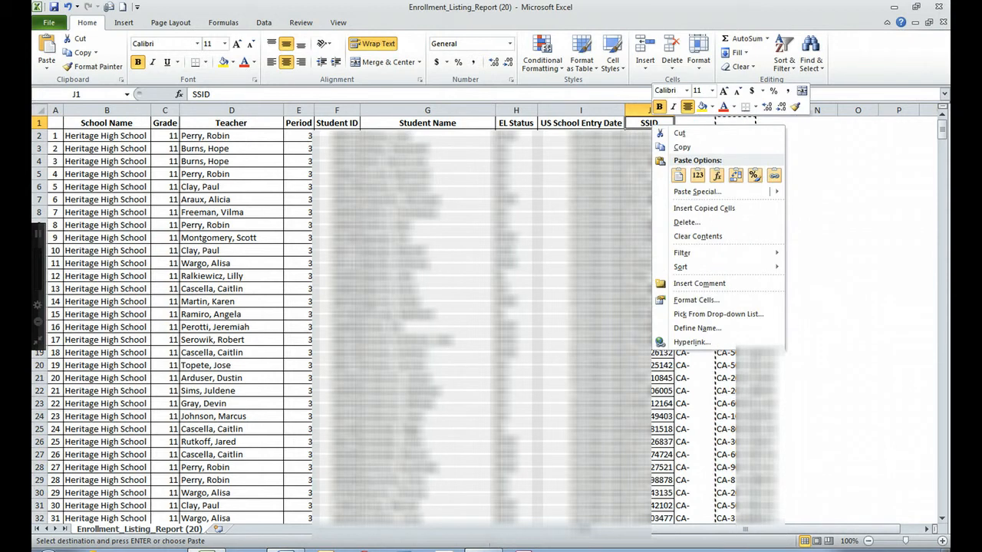
click(697, 175)
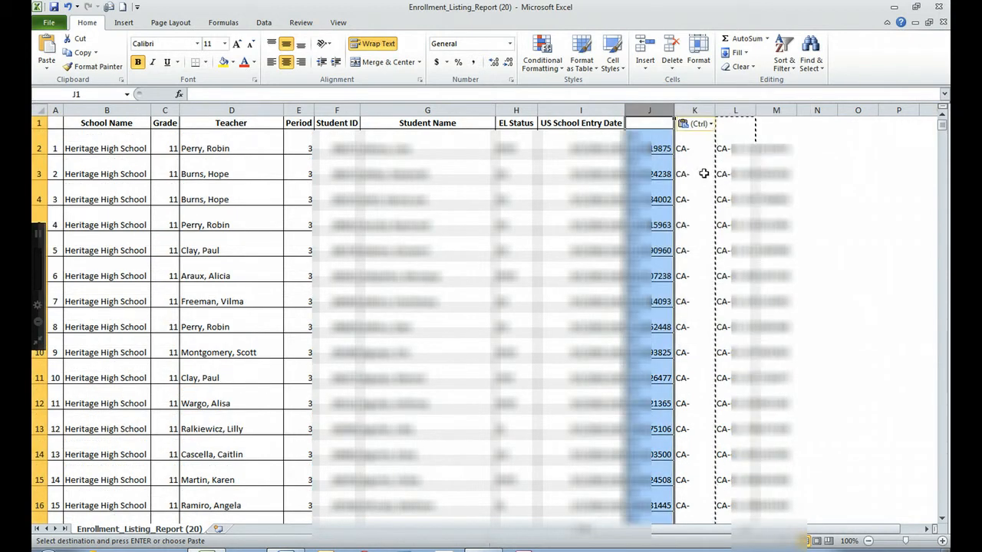
click(862, 181)
Delete the helper columns K and L.
drag(695, 110, 730, 110)
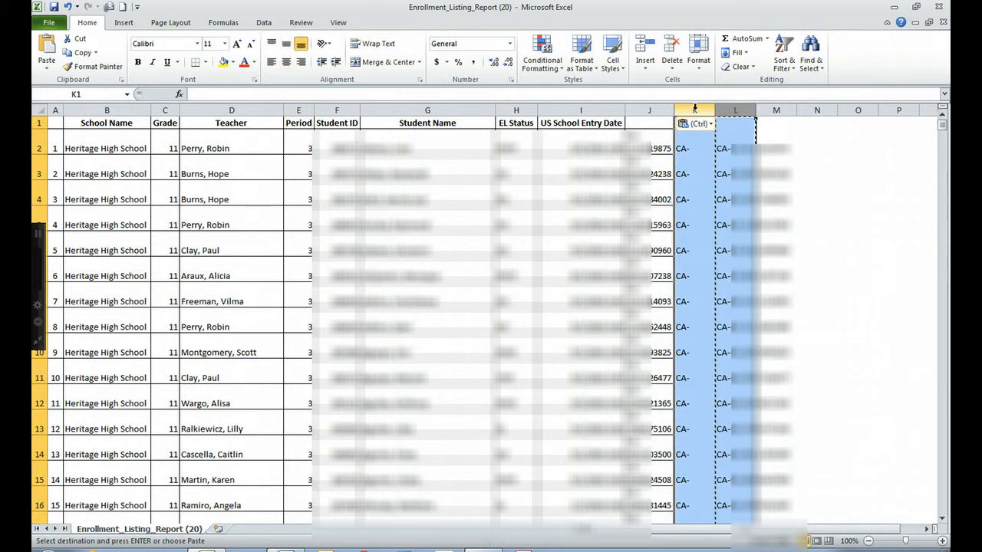
right_click(695, 112)
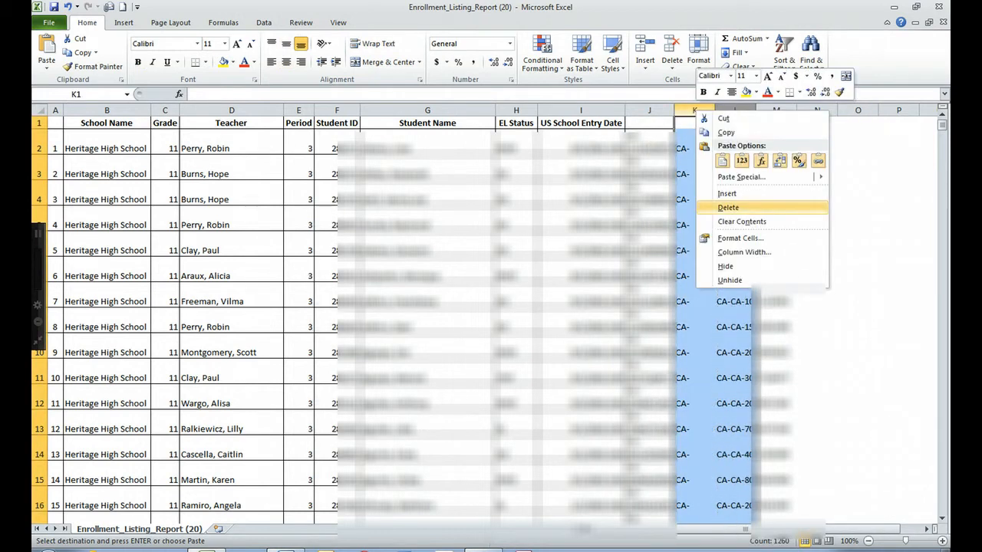
click(728, 206)
click(710, 195)
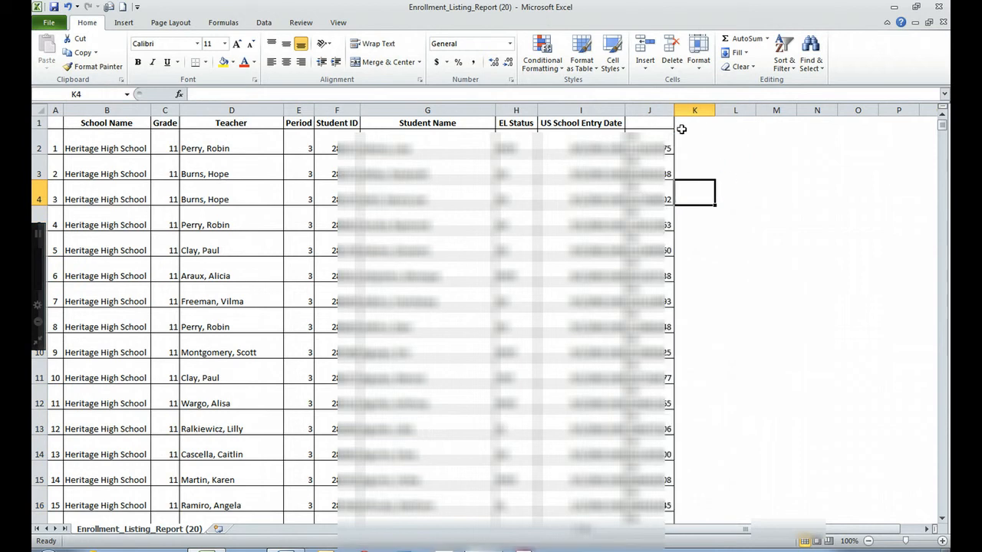
Retype 'SSID' as the header in J1.
click(653, 121)
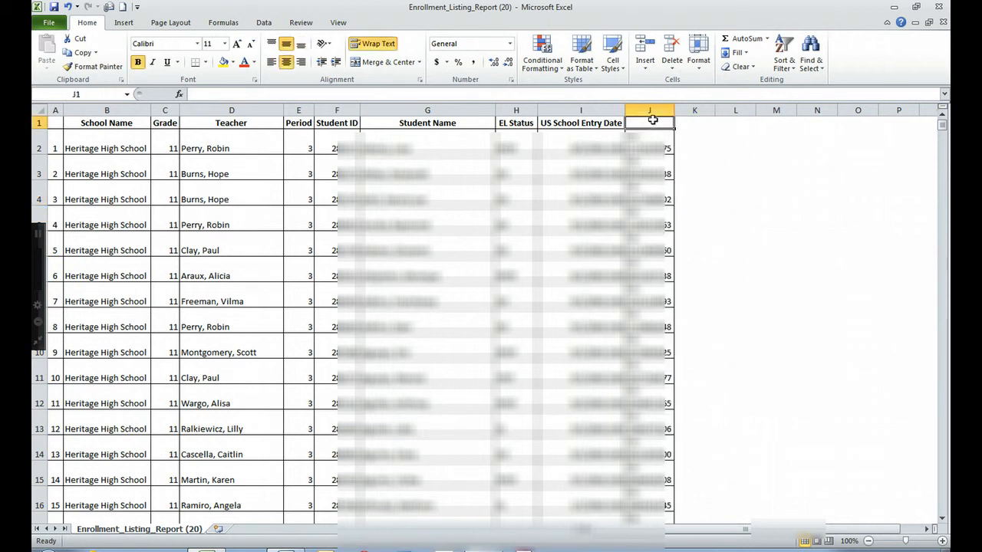
text(SSID)
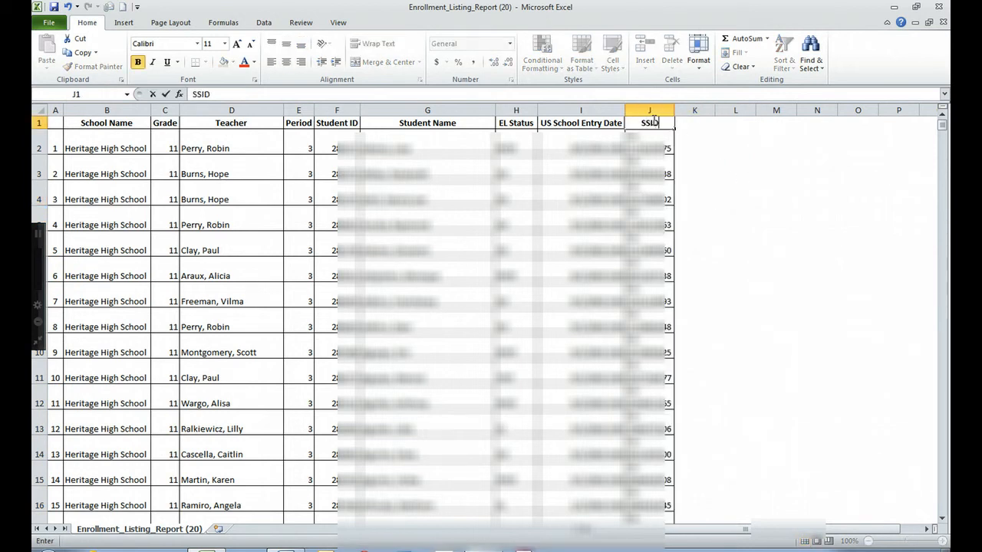
key(Return)
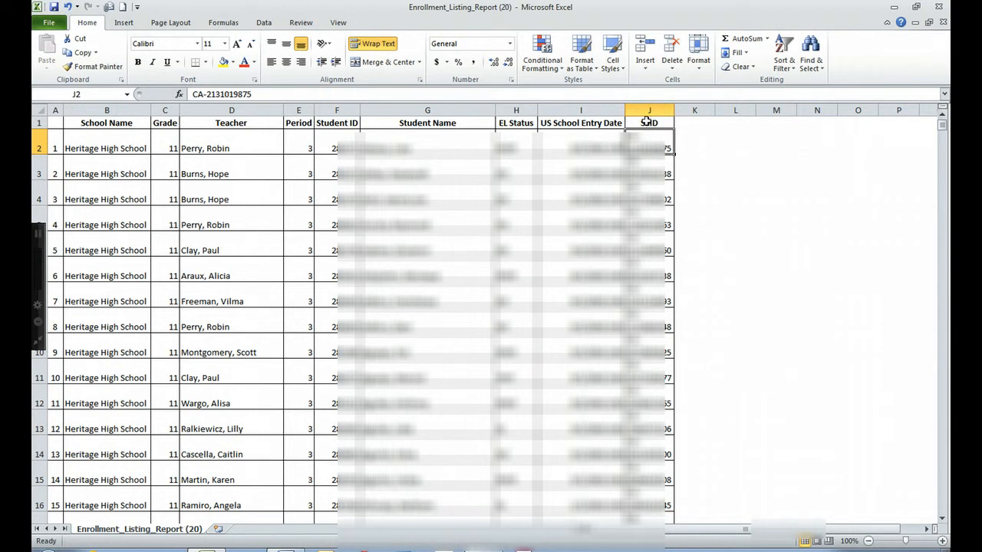
drag(648, 124, 97, 132)
click(718, 187)
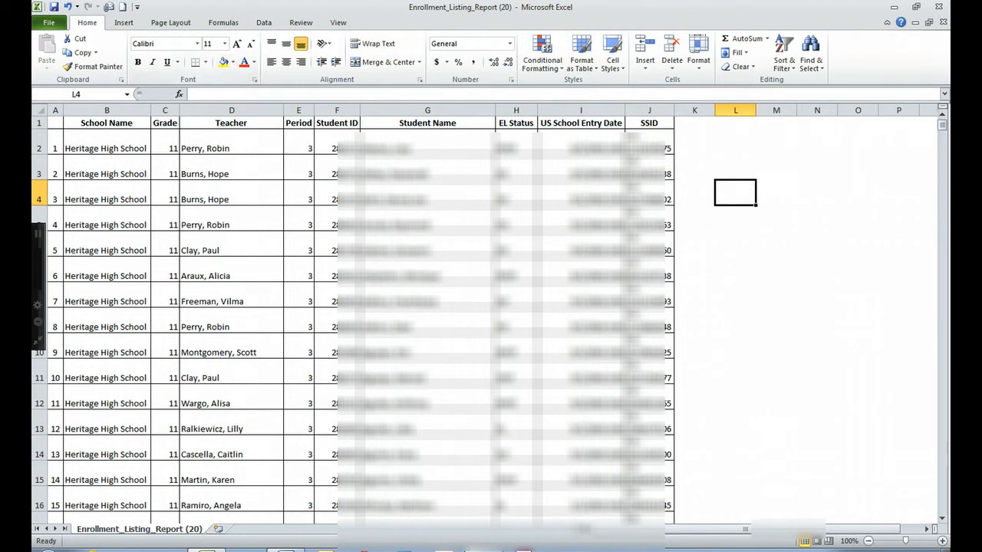
Save the listing to the Desktop as an Excel Workbook named 'Enrollment' and close Excel.
click(49, 23)
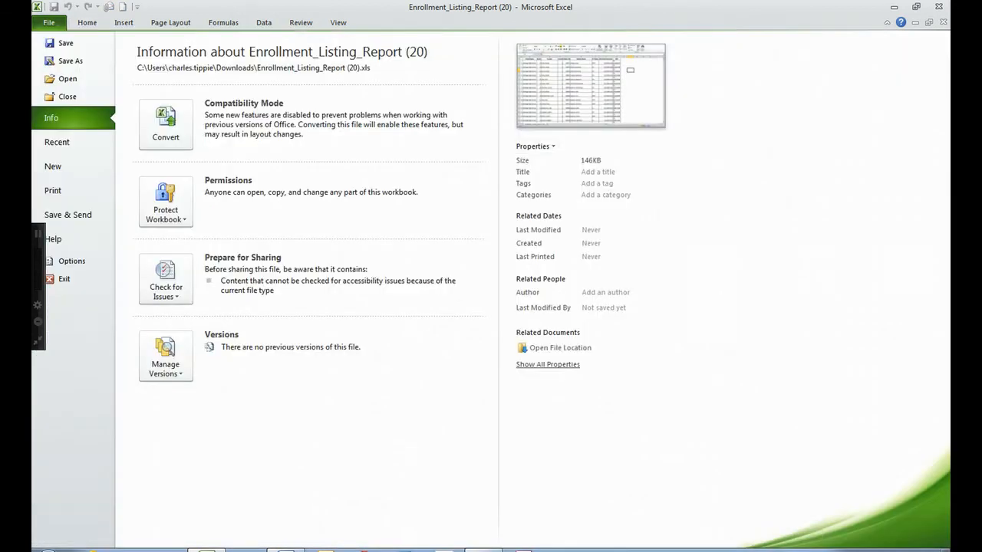
click(72, 62)
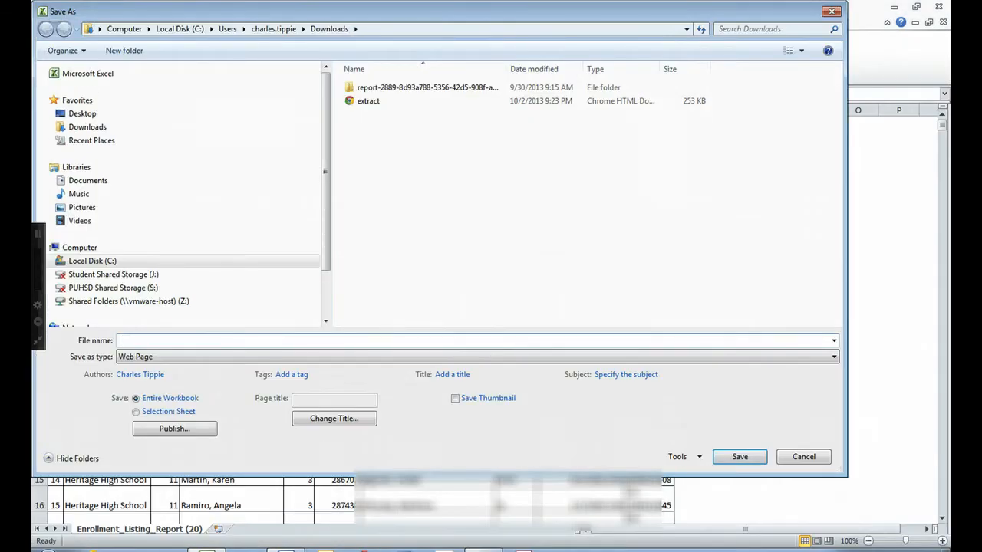
click(82, 114)
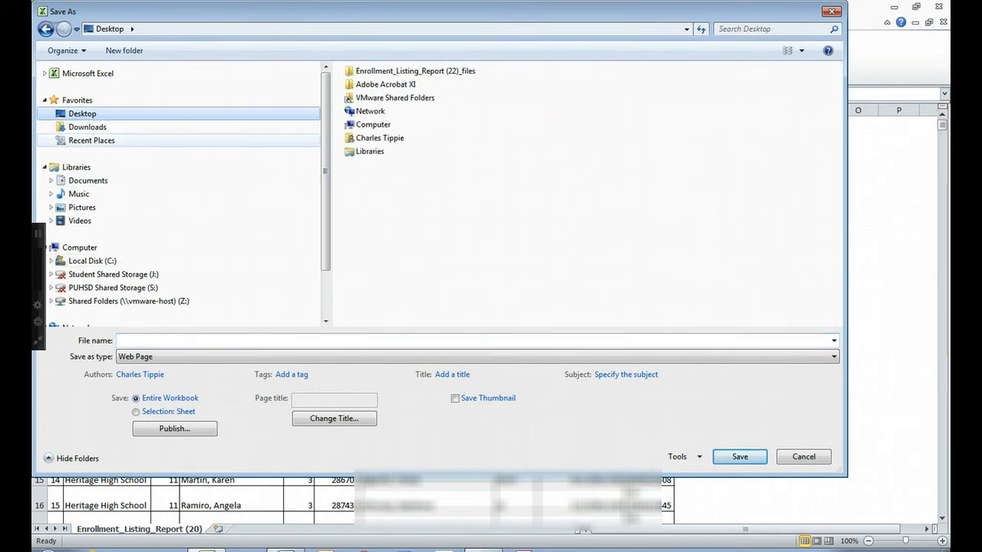
click(201, 357)
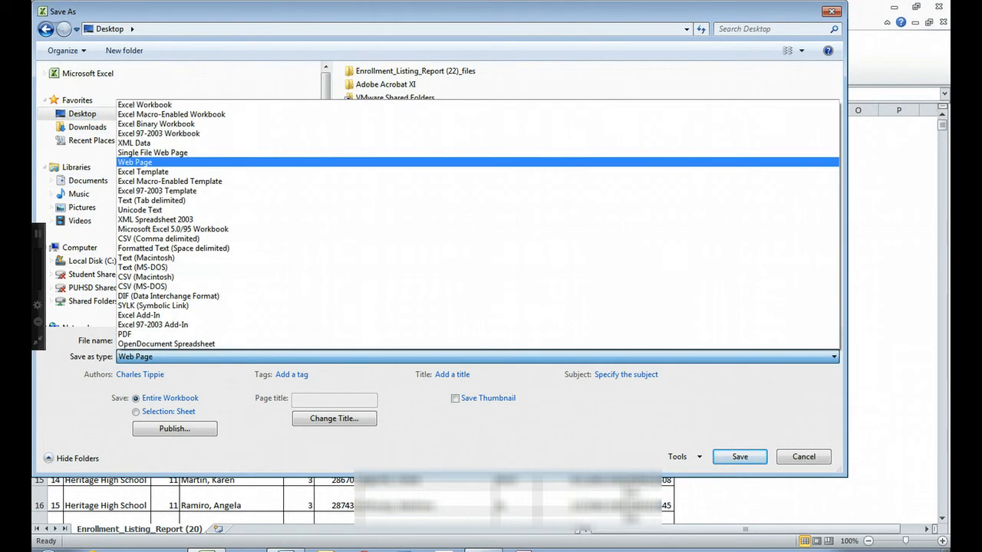
click(144, 105)
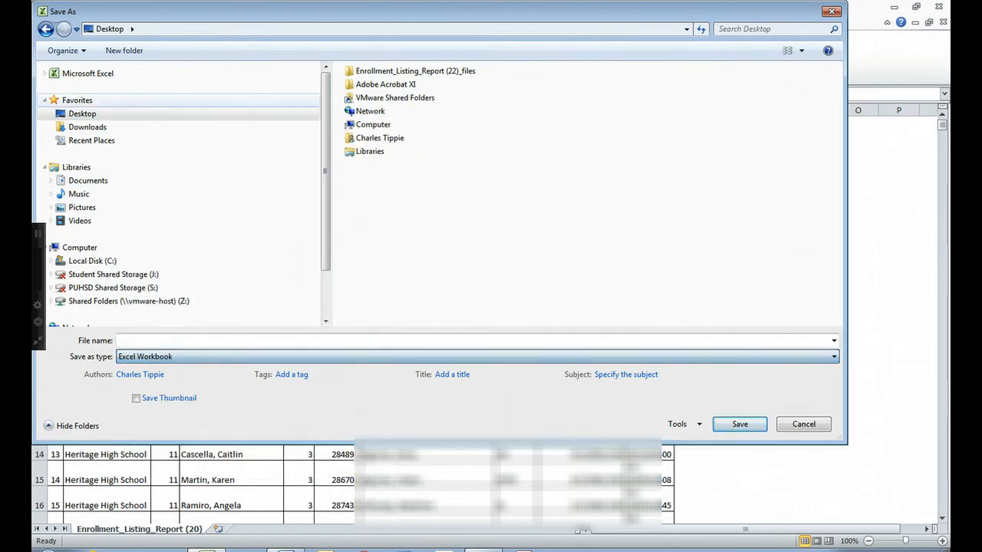
click(132, 343)
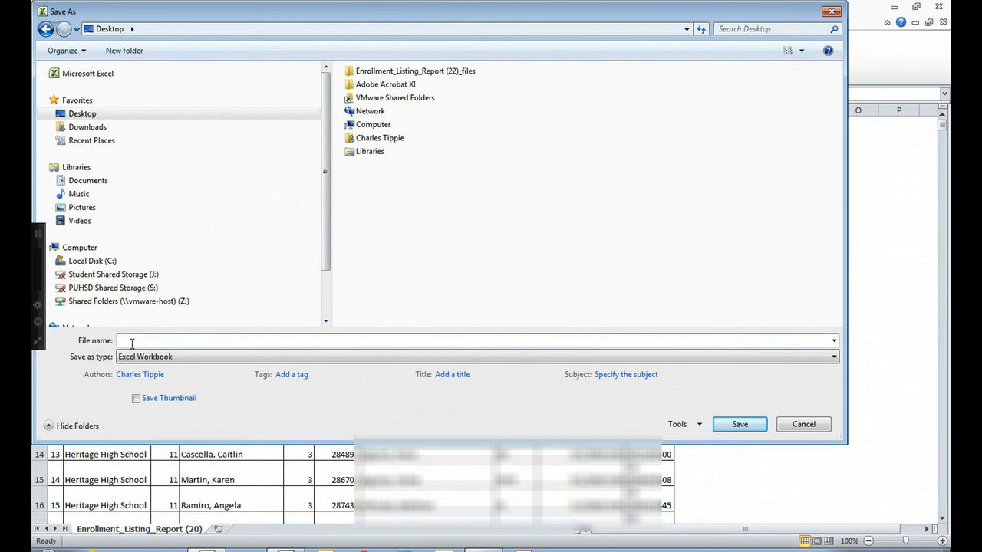
text(Enrollm)
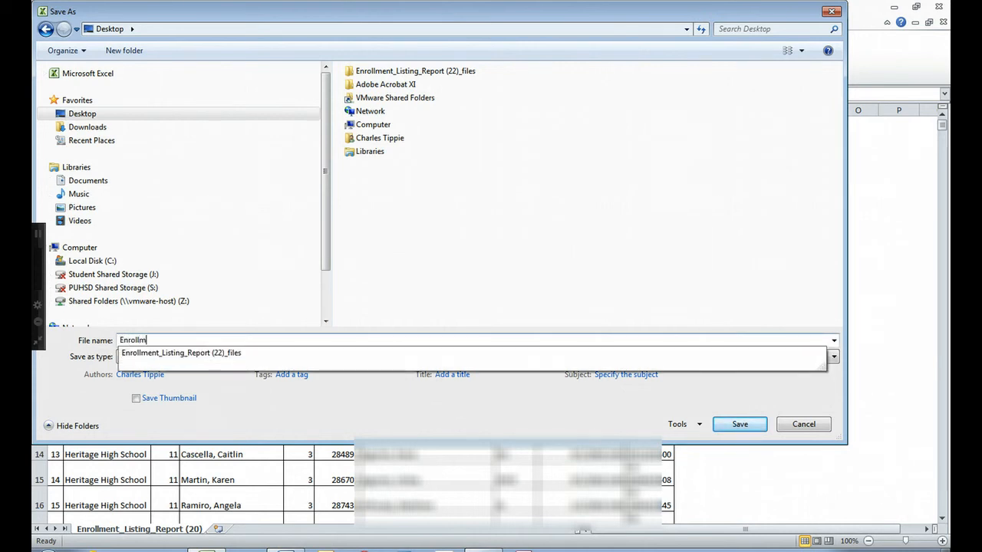
text(ent)
key(Return)
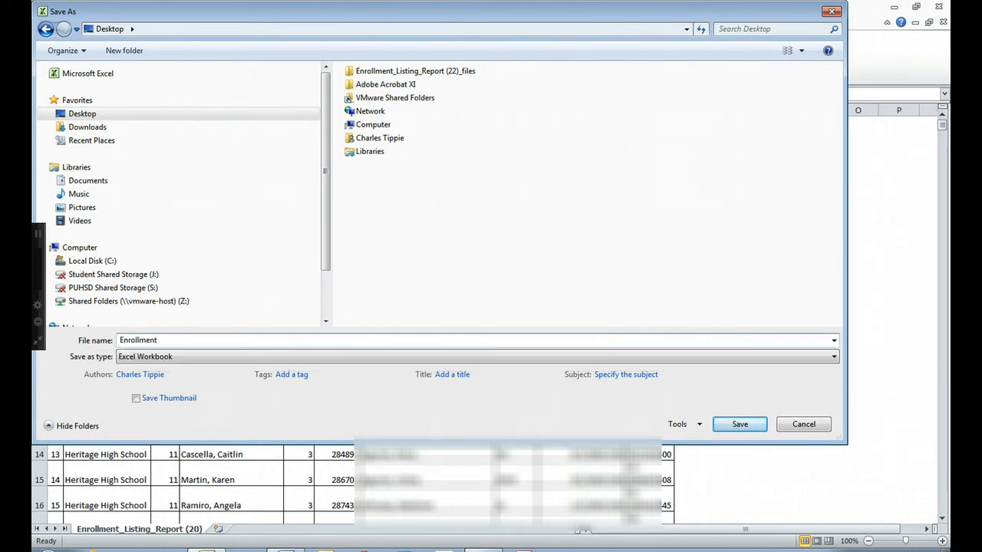
click(739, 424)
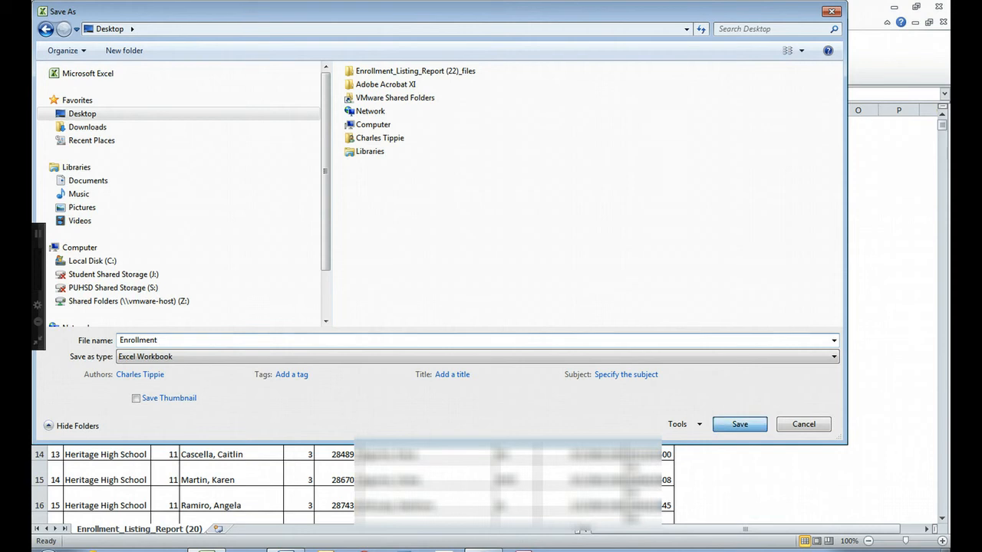
click(938, 7)
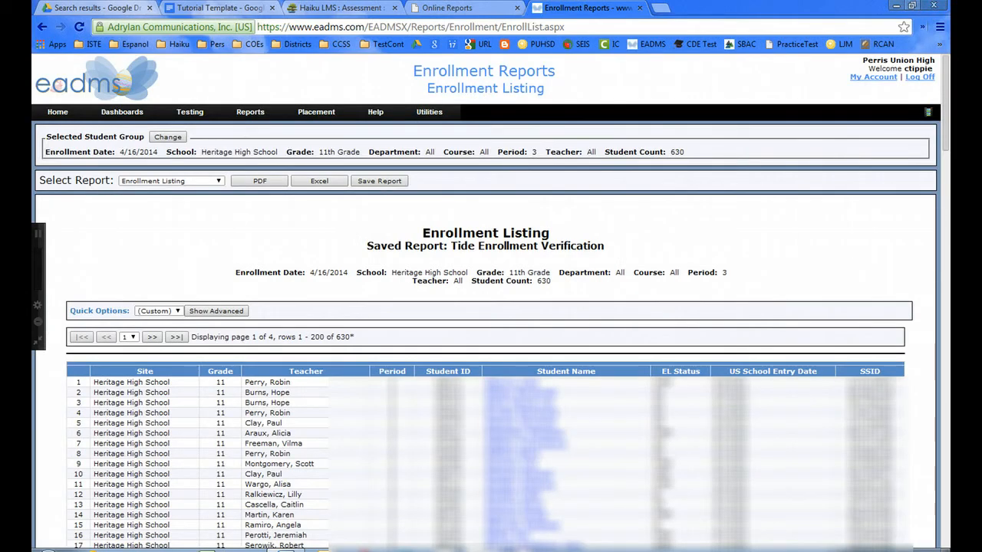
Minimize Chrome and open the SBAC Make Up Testing database from the desktop.
click(895, 5)
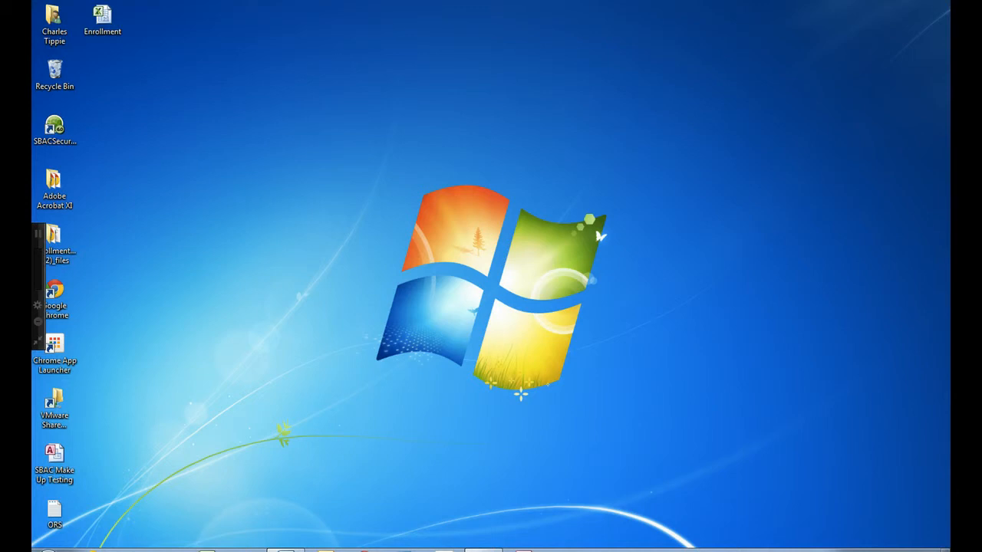
double_click(54, 461)
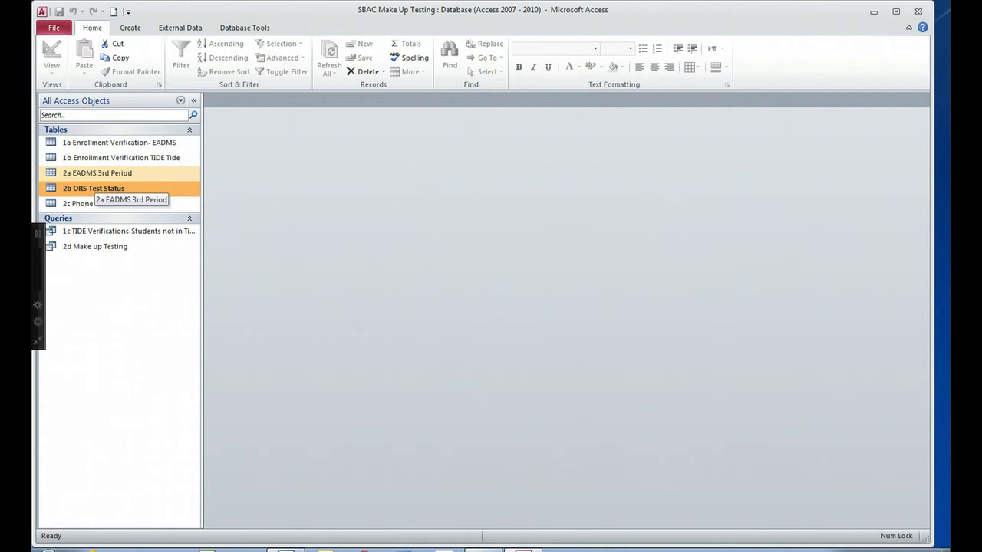
Check that the 2a EADMS 3rd Period and 2b ORS Test Status tables are empty, then show External Data.
double_click(96, 174)
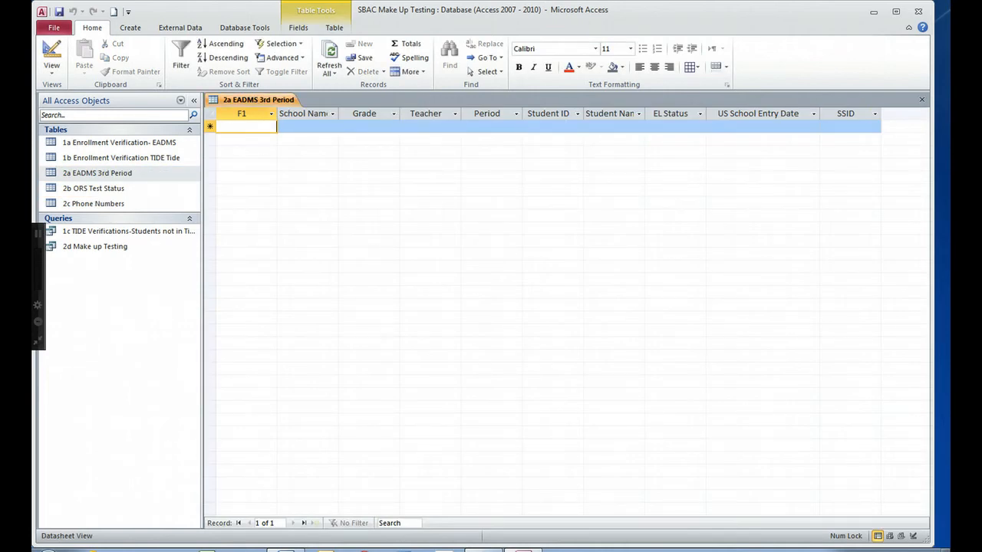
click(922, 100)
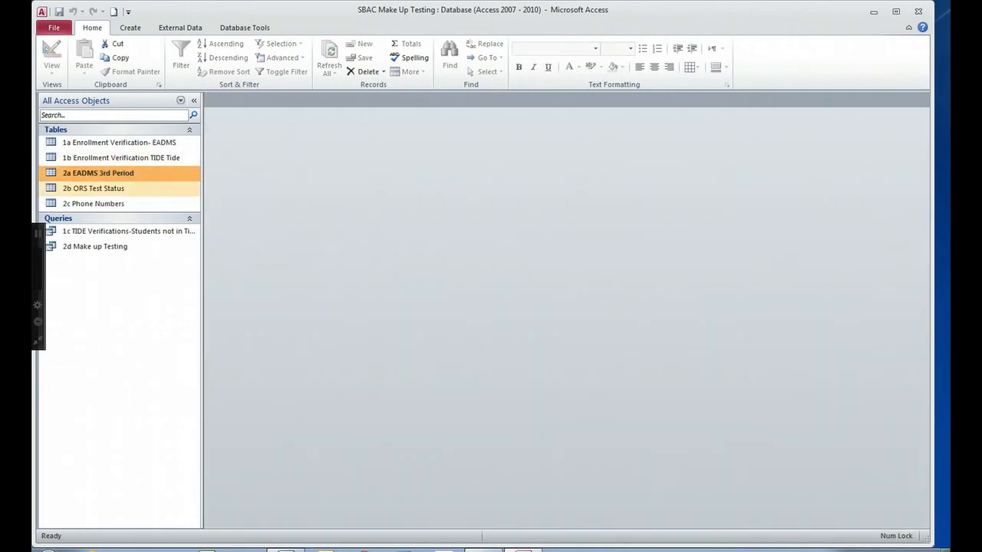
double_click(94, 188)
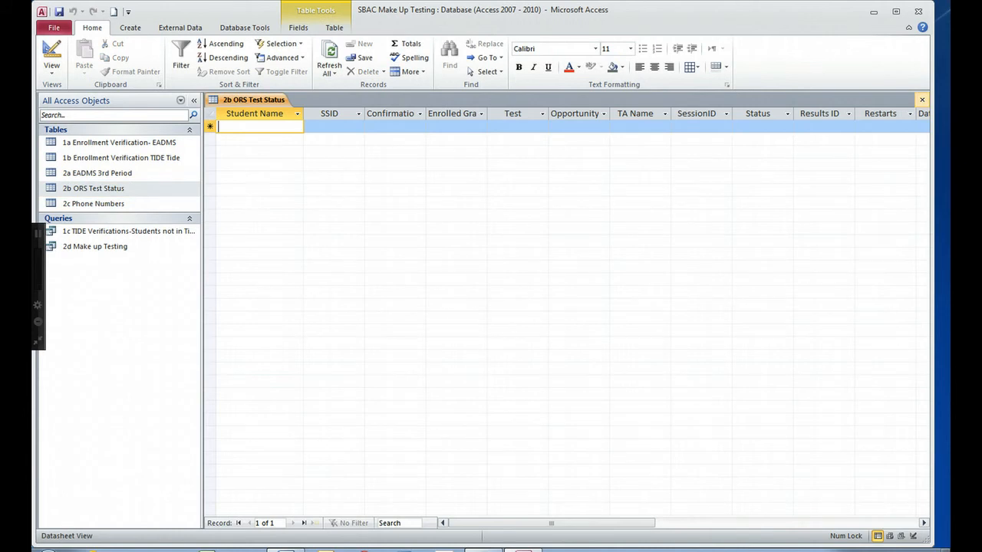
click(922, 99)
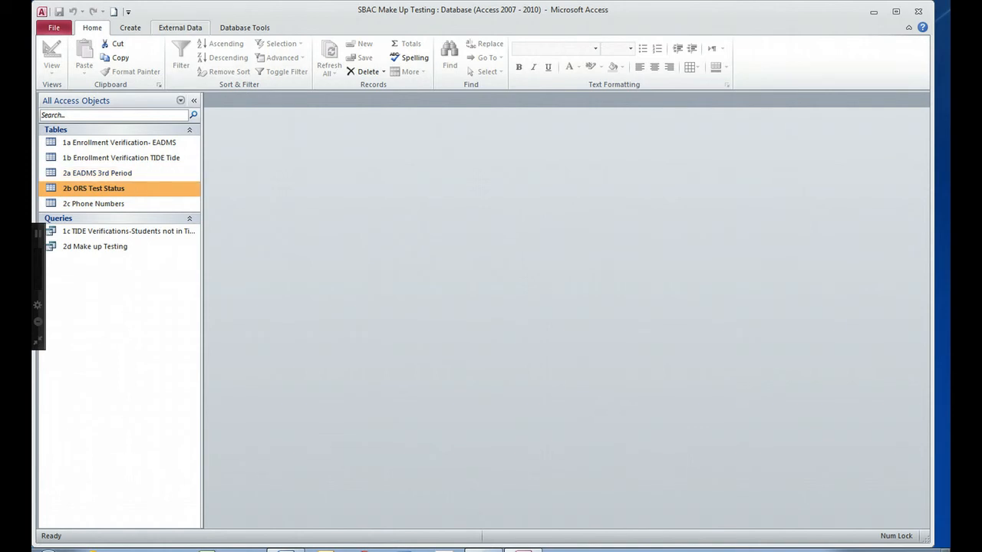
click(180, 27)
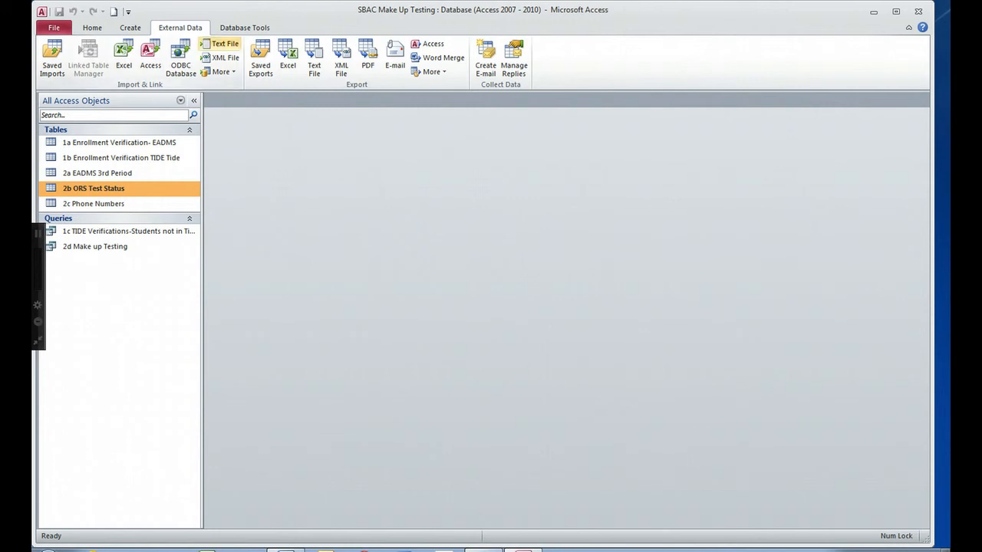
Set up a text import of Desktop\ORS.txt that appends to the 2b ORS Test Status table.
click(221, 43)
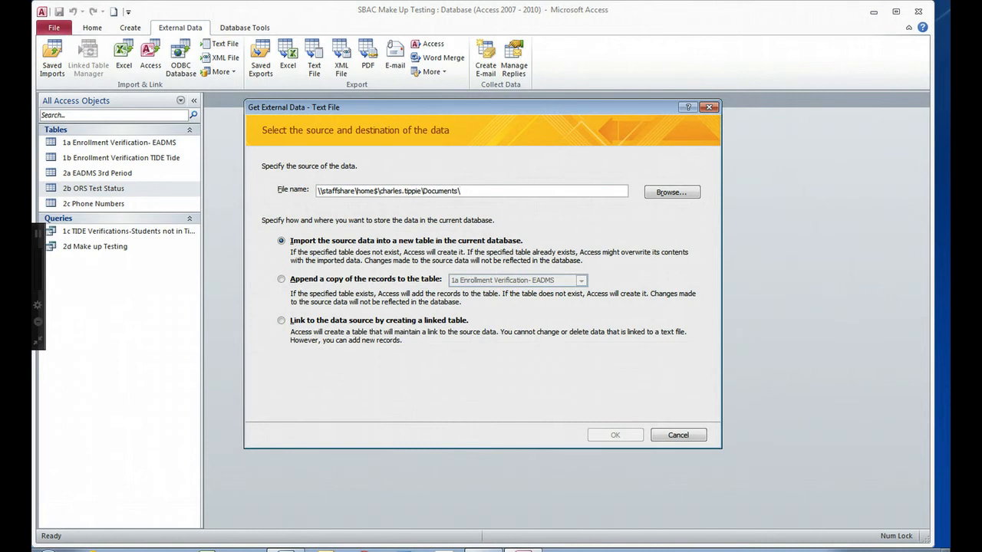
click(672, 192)
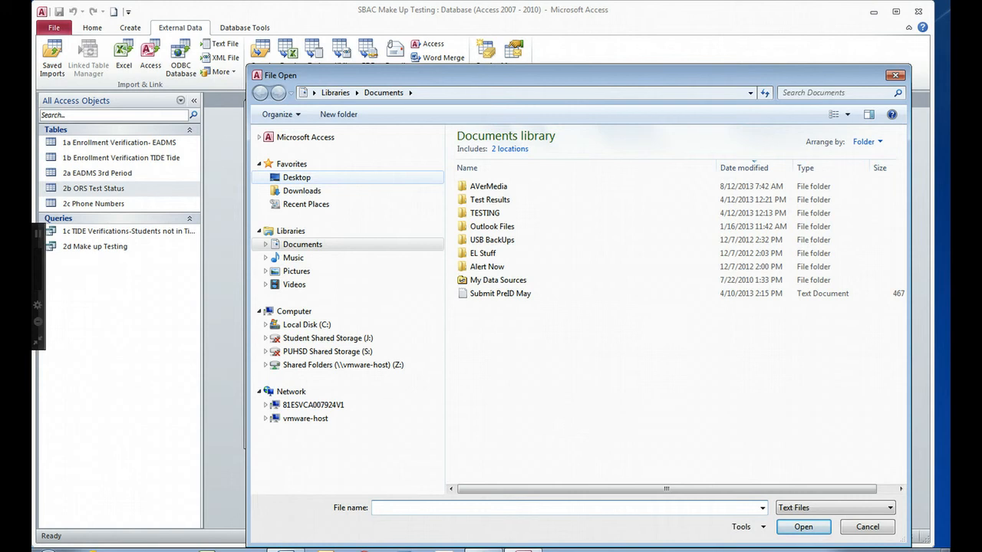
click(297, 177)
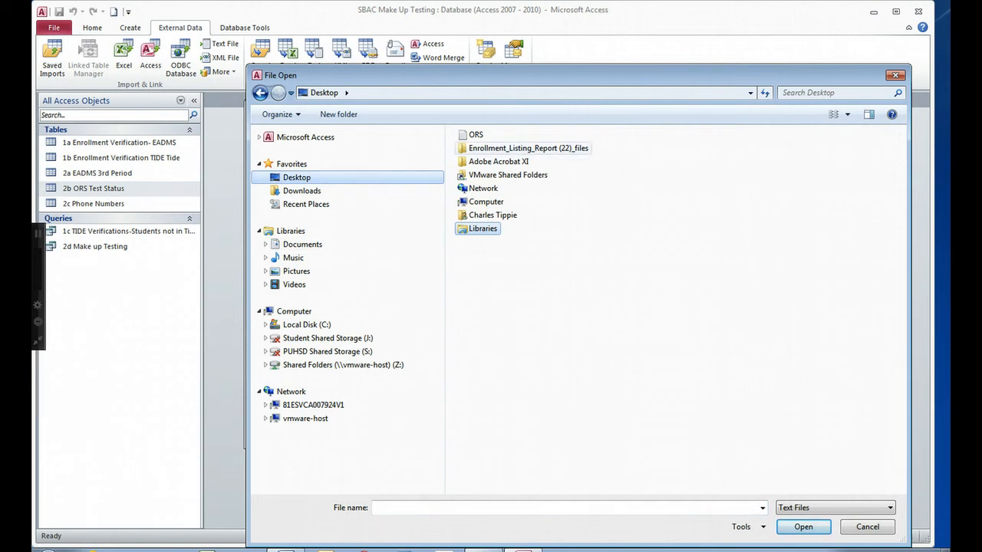
click(475, 135)
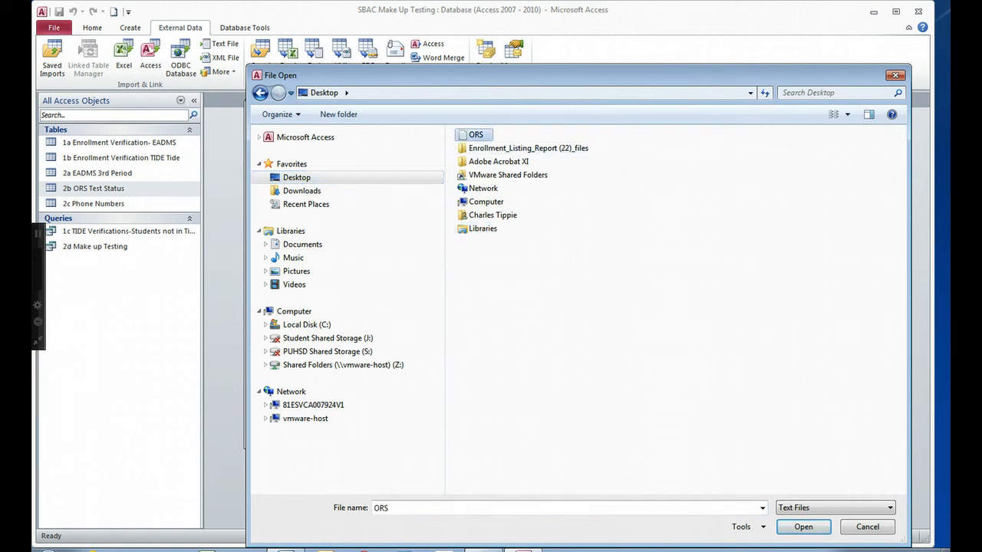
click(803, 527)
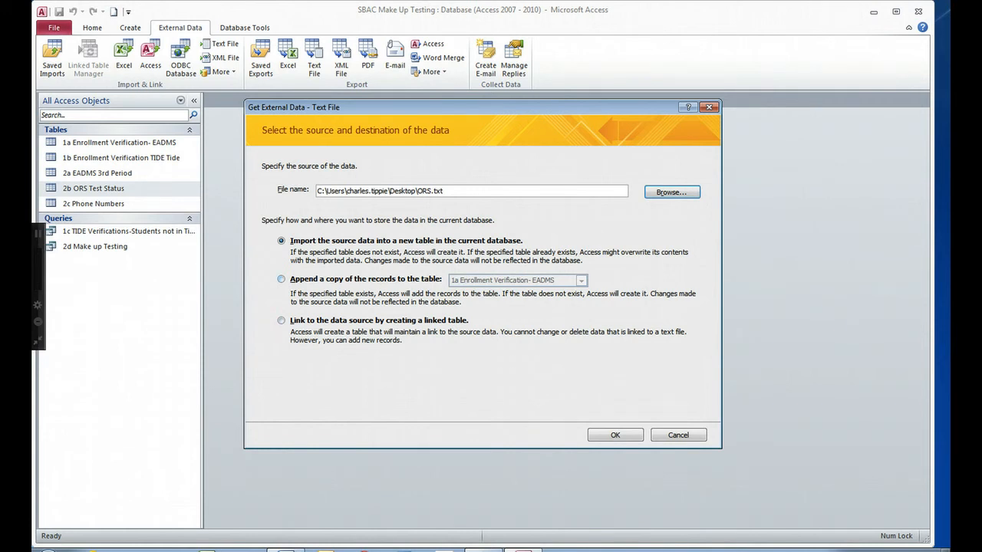
click(282, 280)
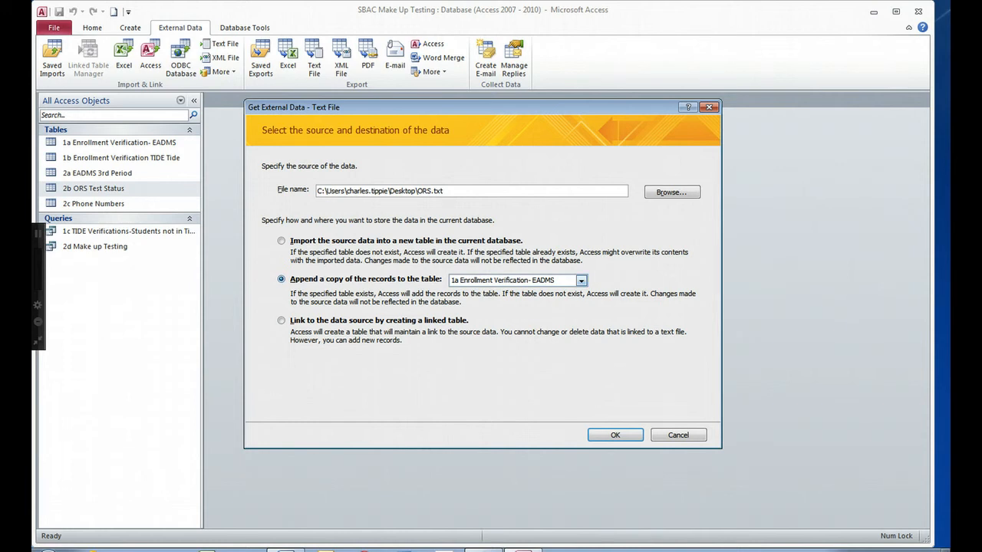
click(581, 281)
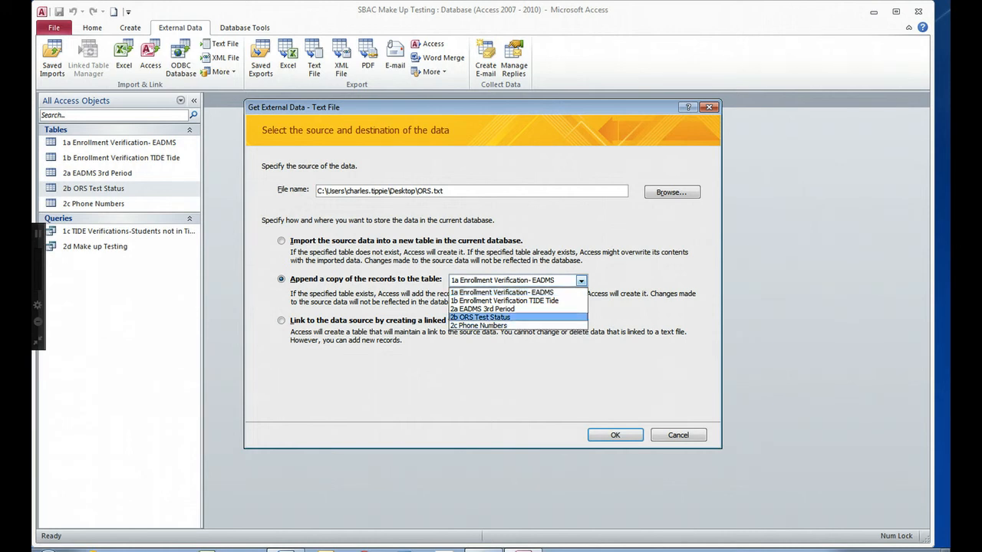
click(481, 317)
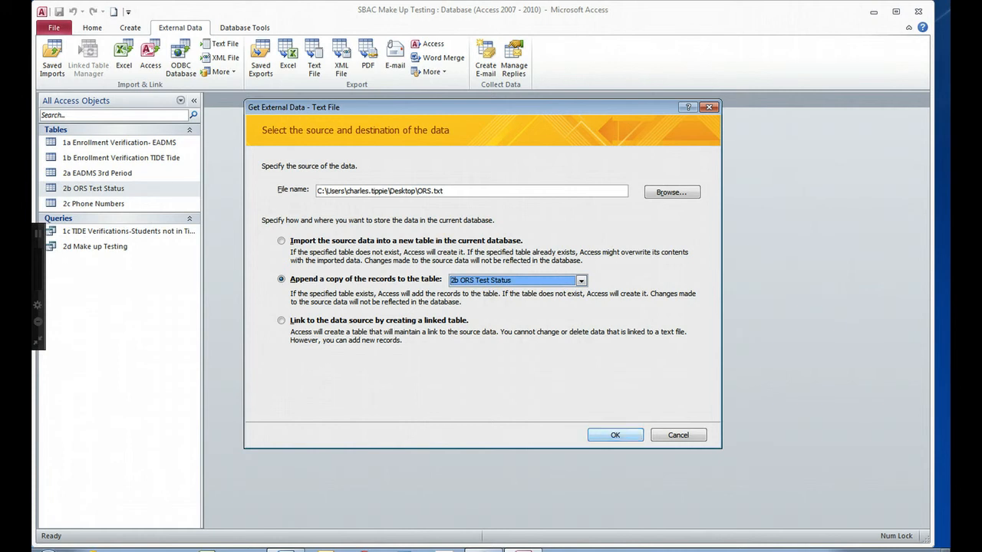
click(614, 435)
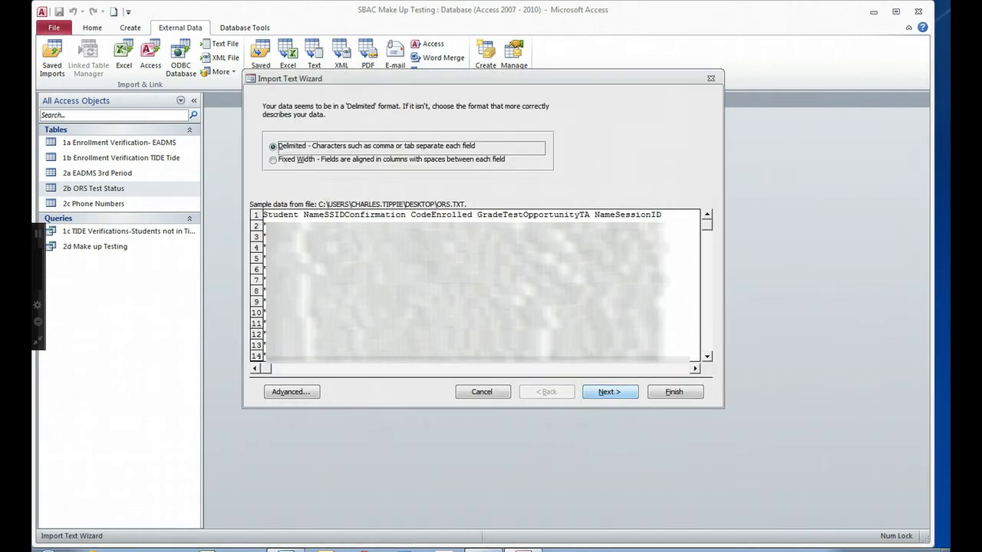
Import ORS.txt as delimited data with a double-quote text qualifier and first-row field names.
click(609, 392)
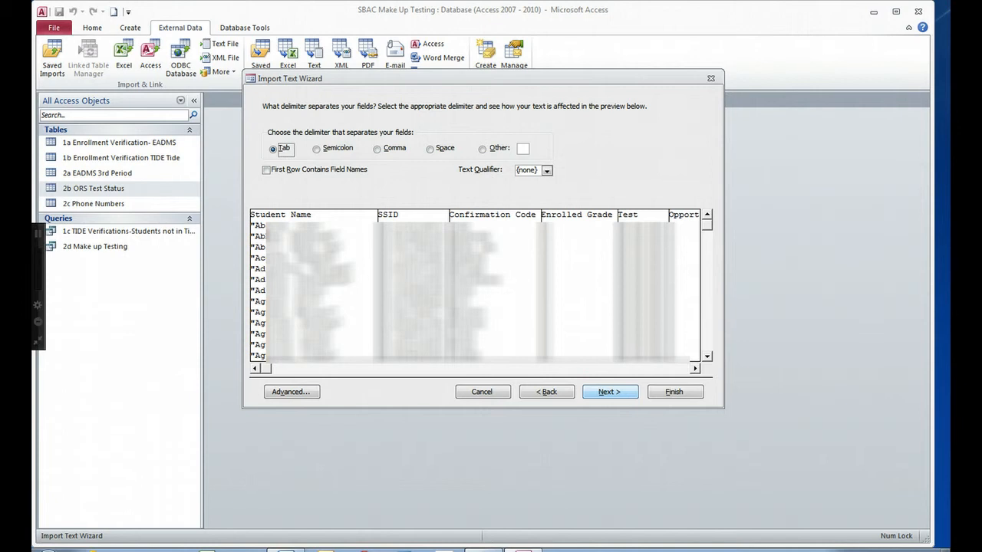
click(547, 171)
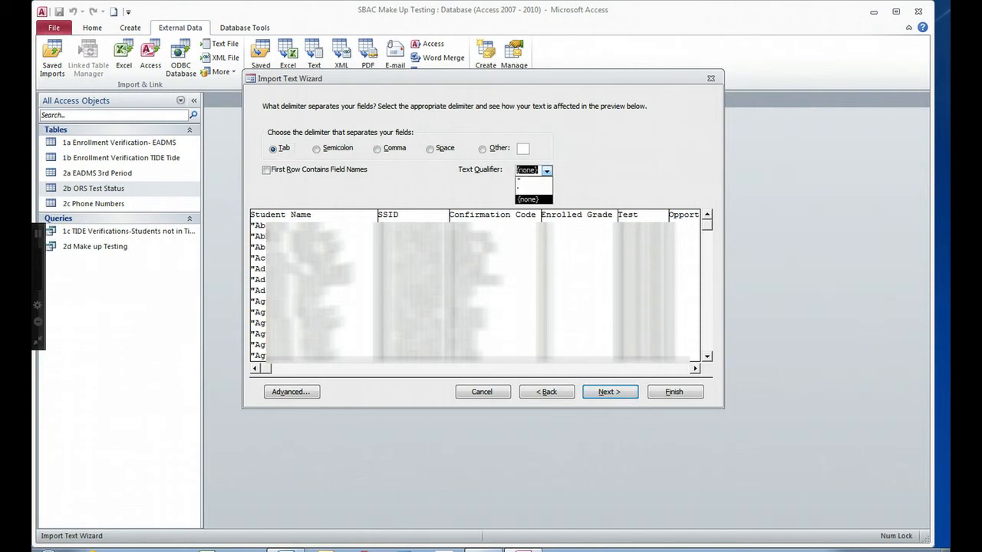
click(533, 181)
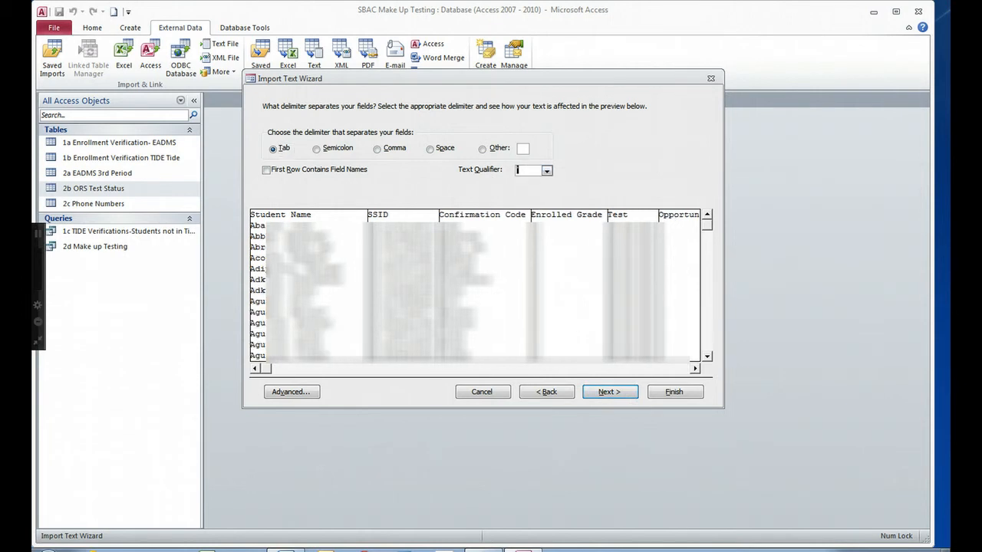
click(266, 171)
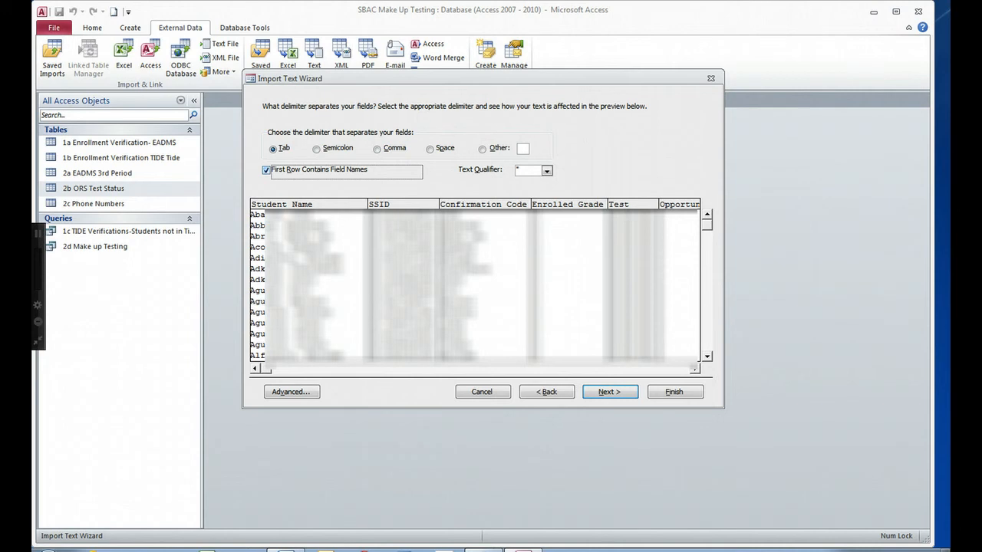
key(Return)
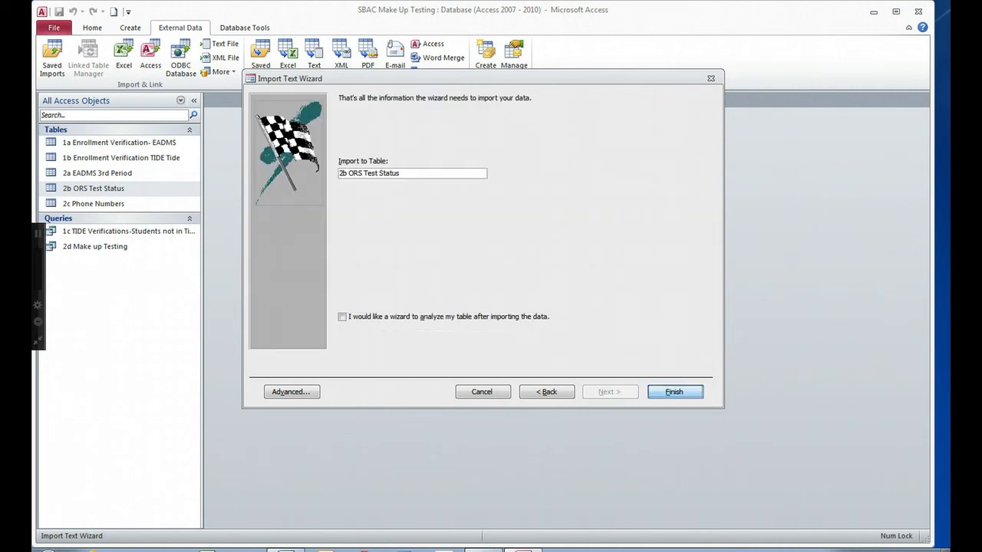
key(Return)
key(Return)
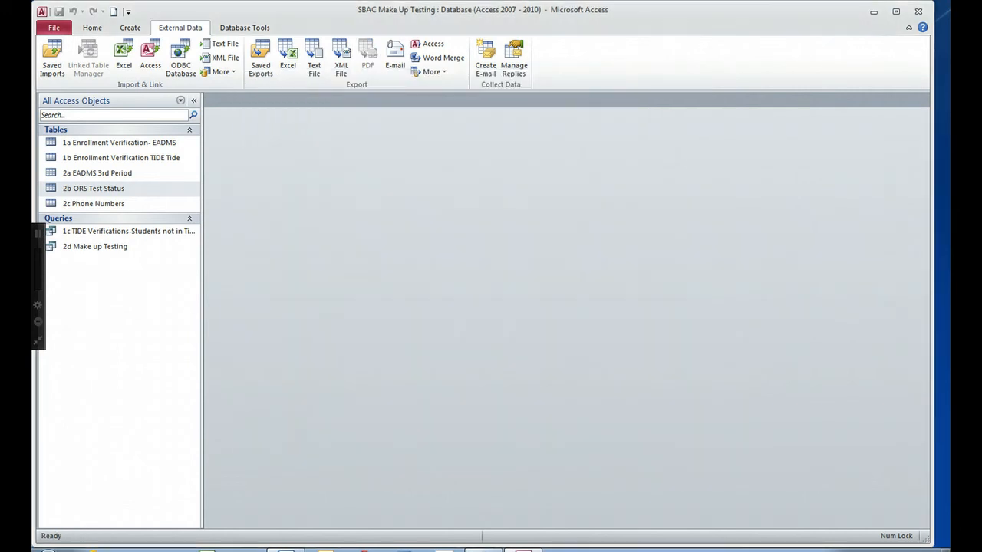
double_click(123, 188)
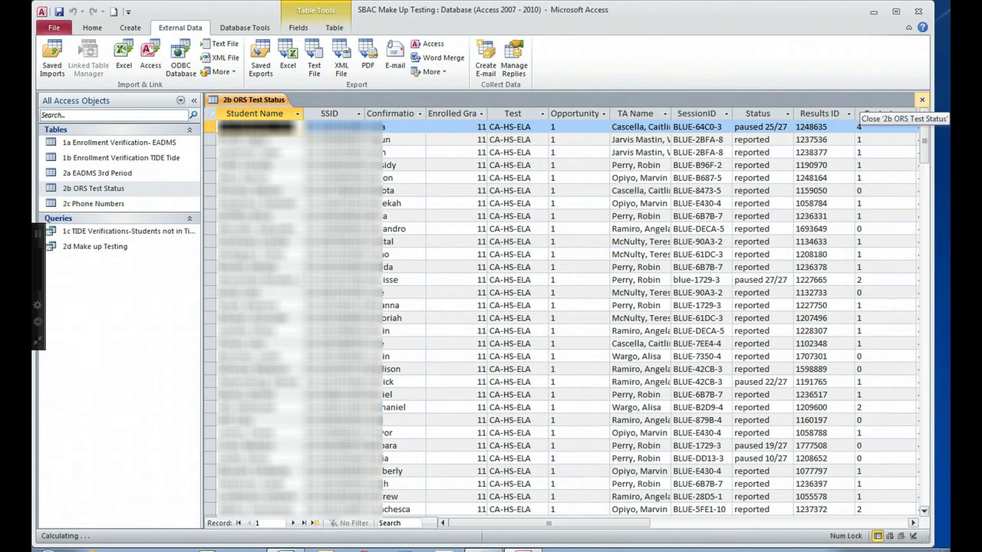
click(922, 99)
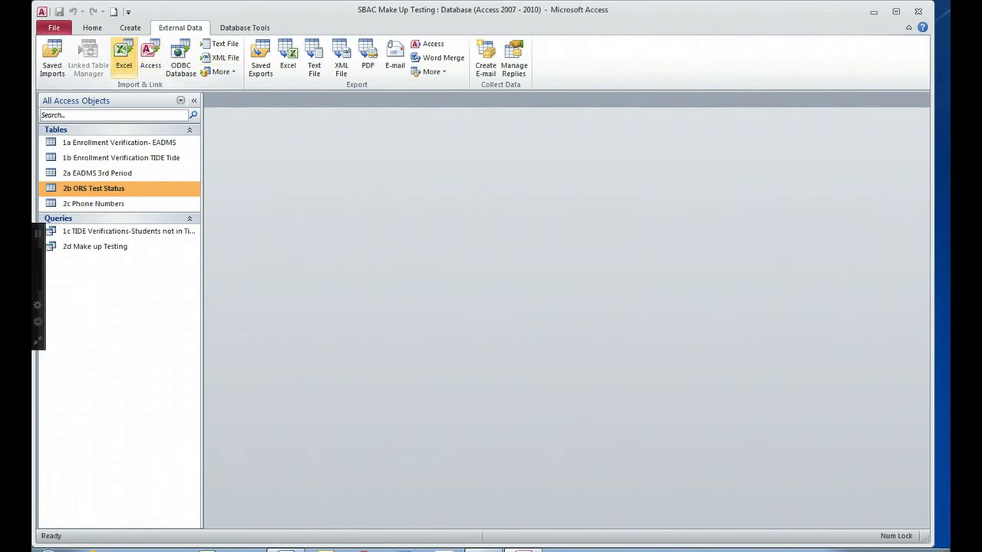
Choose Desktop\Enrollment.xlsx as the source for an Excel import.
click(124, 58)
click(124, 58)
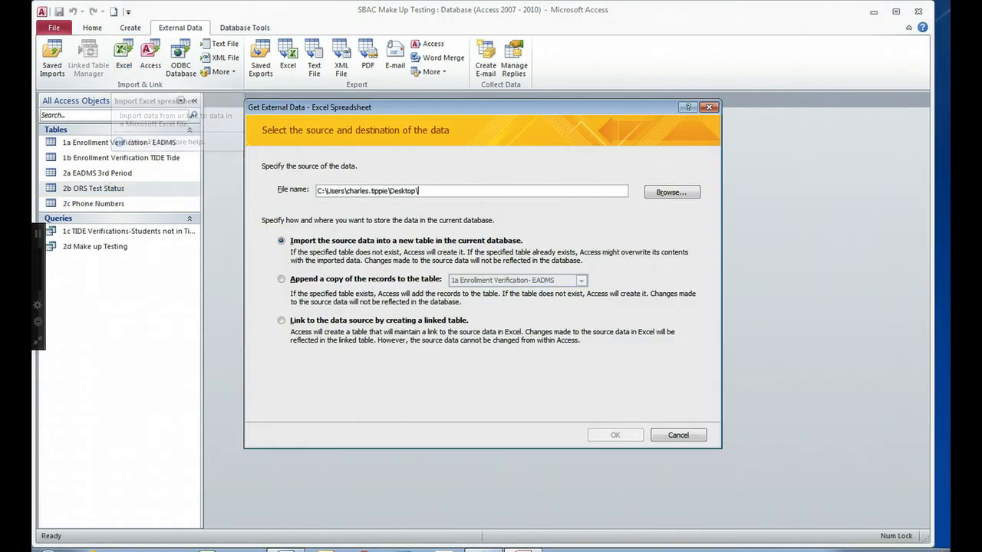
click(672, 192)
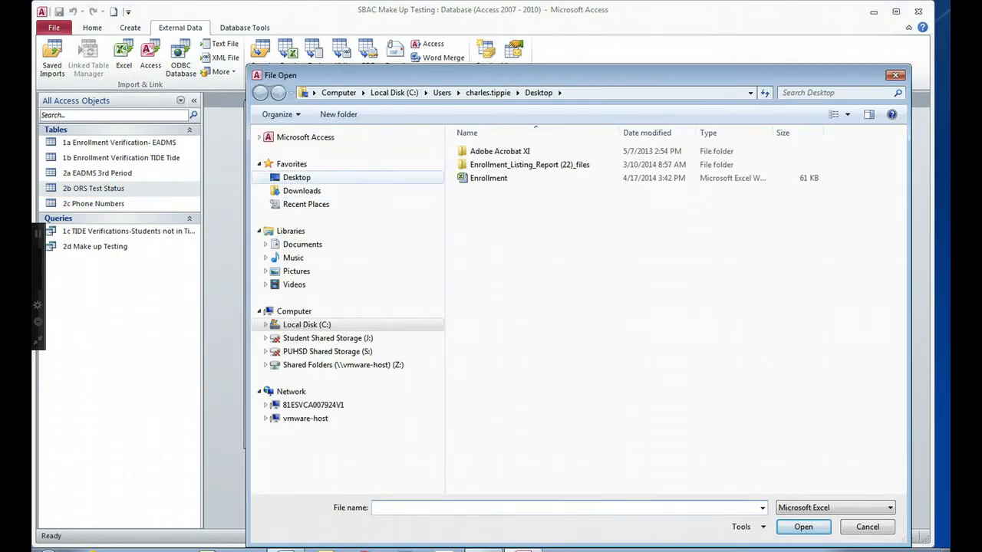
click(297, 178)
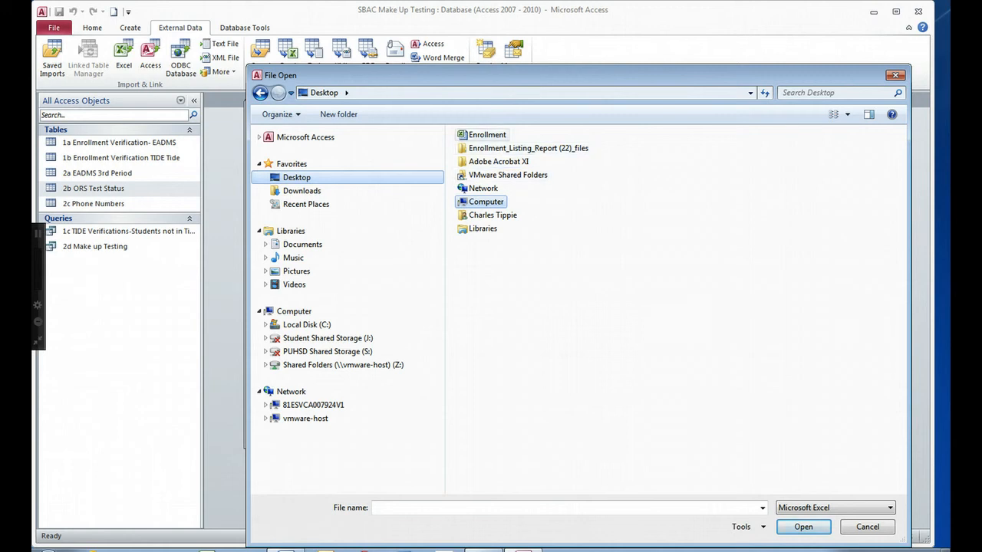
click(486, 135)
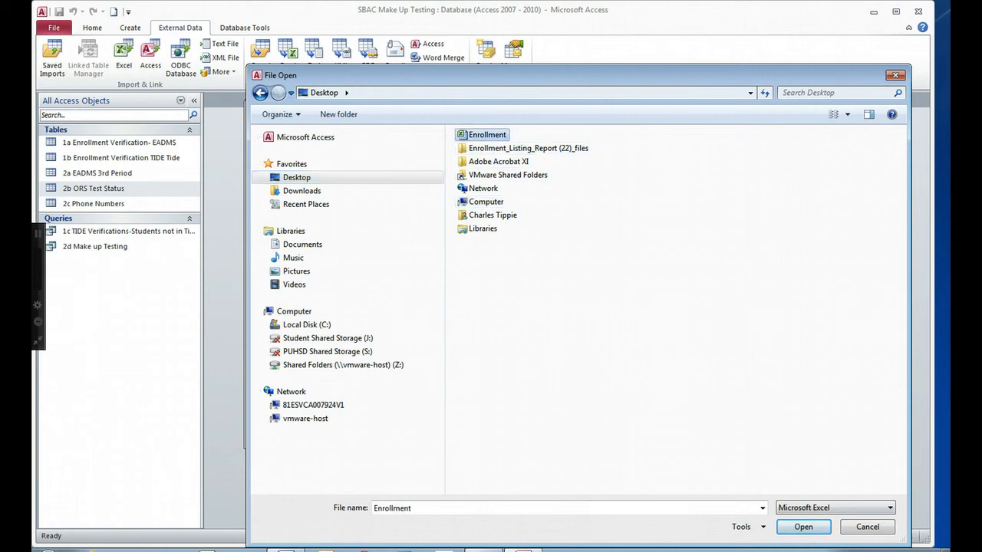
click(803, 527)
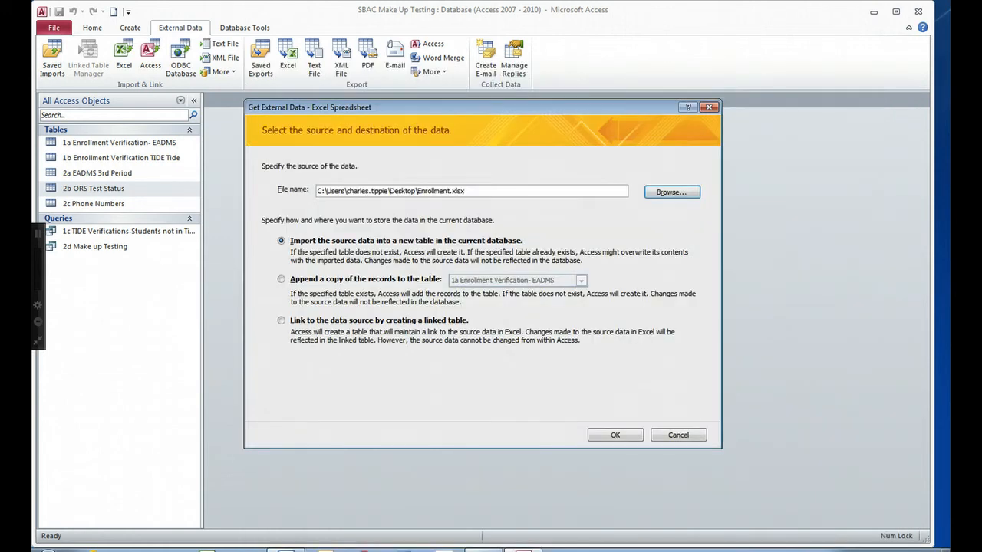
Append its records to 2a EADMS 3rd Period and finish without saving import steps.
click(281, 279)
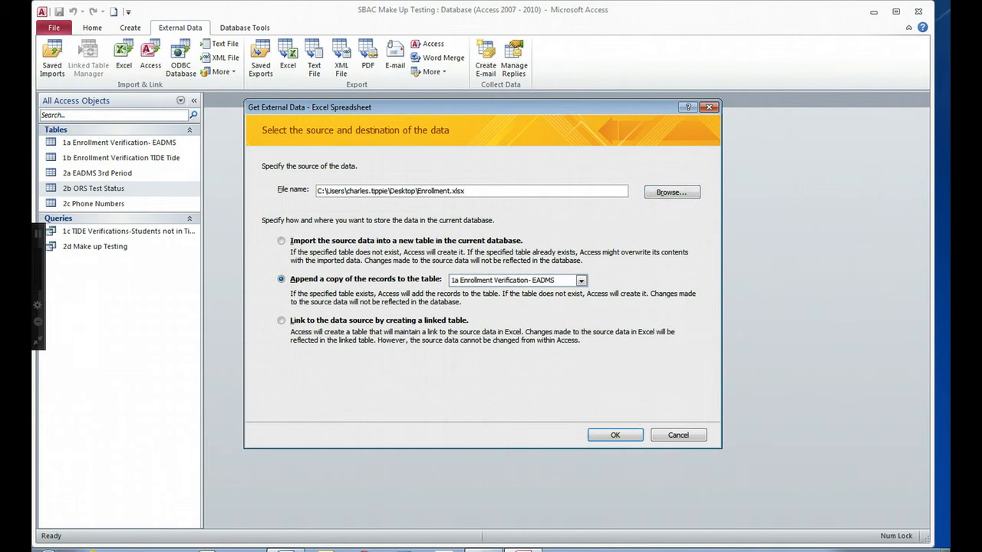
click(580, 280)
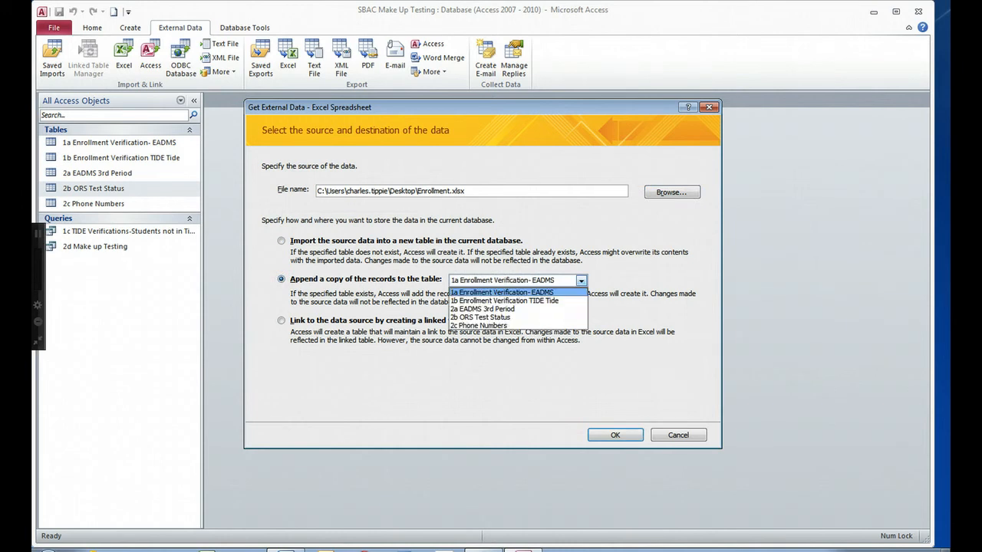
click(482, 308)
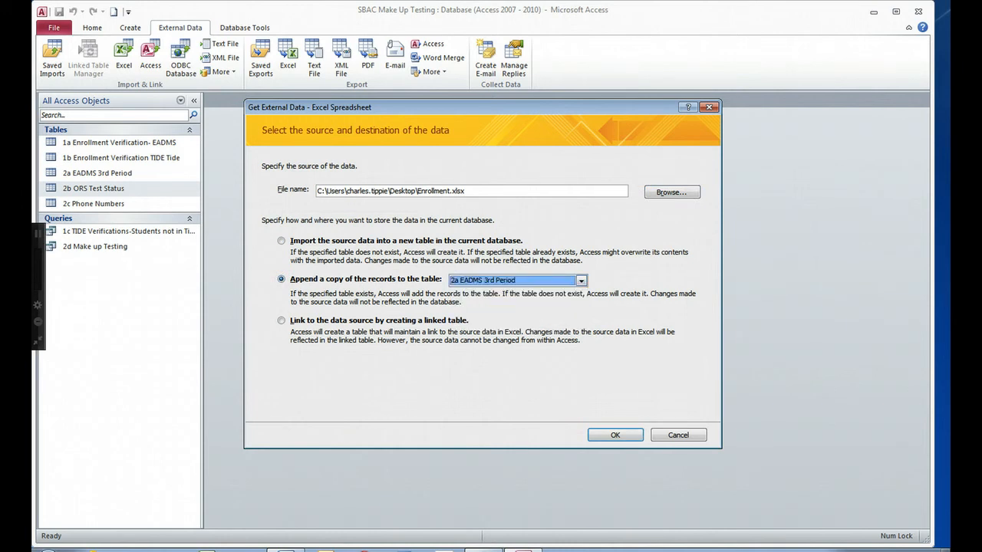
click(615, 435)
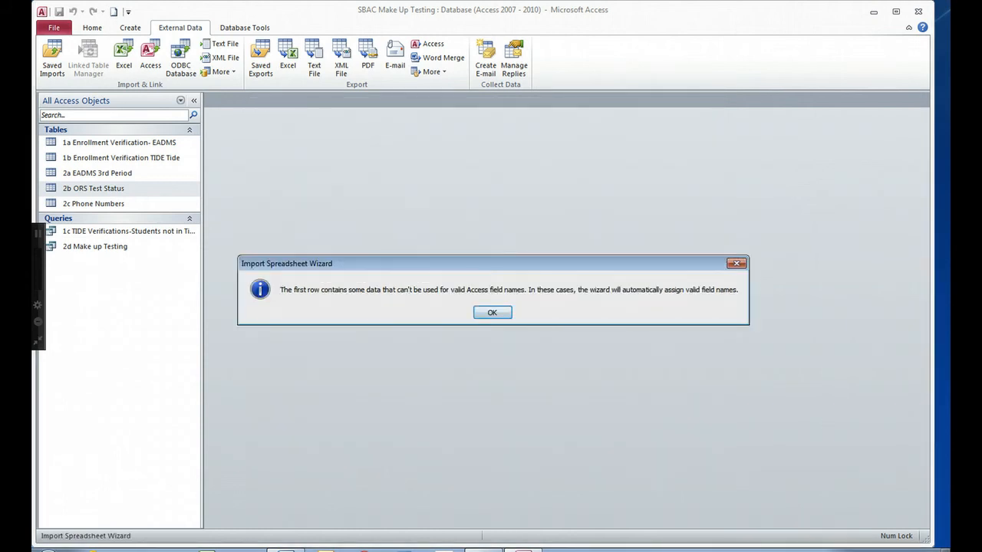
click(492, 312)
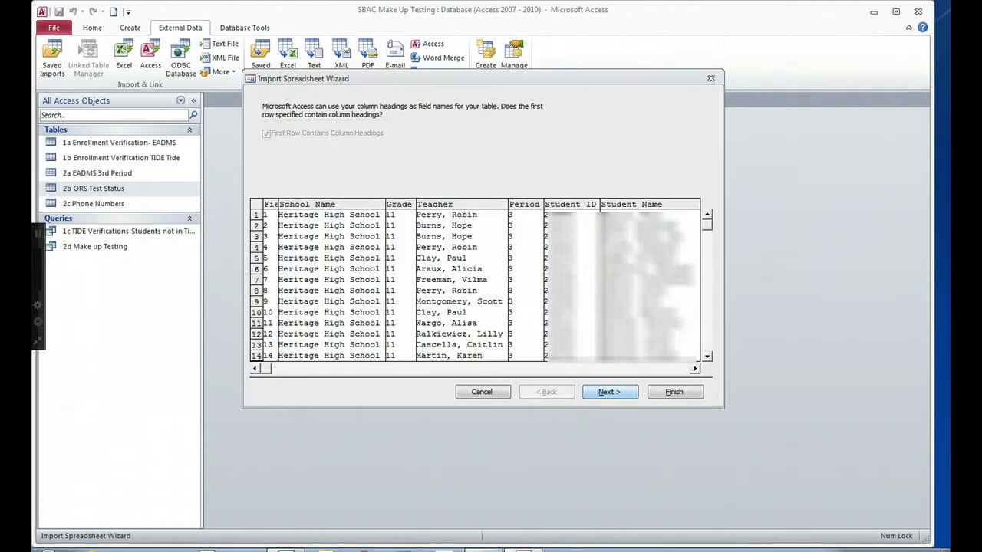
click(610, 392)
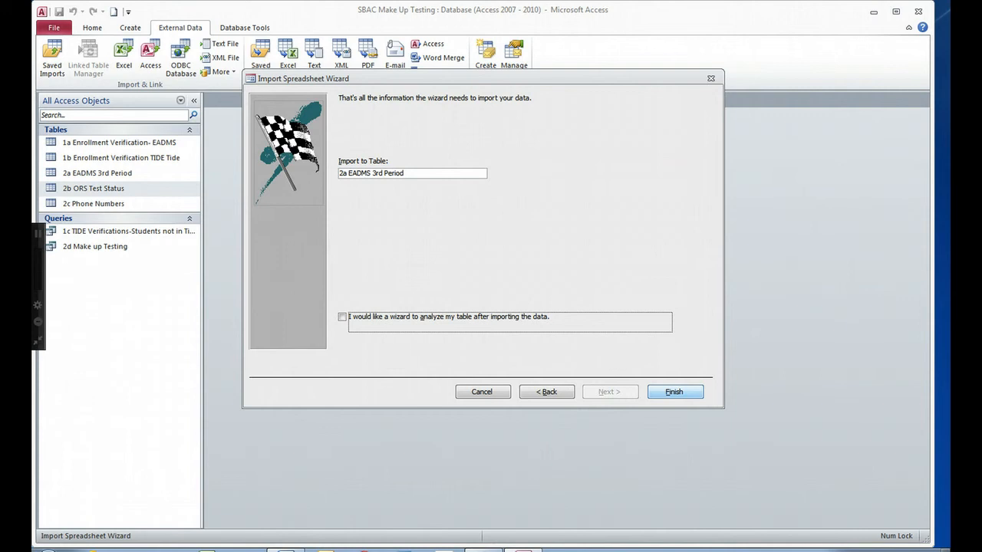
click(674, 392)
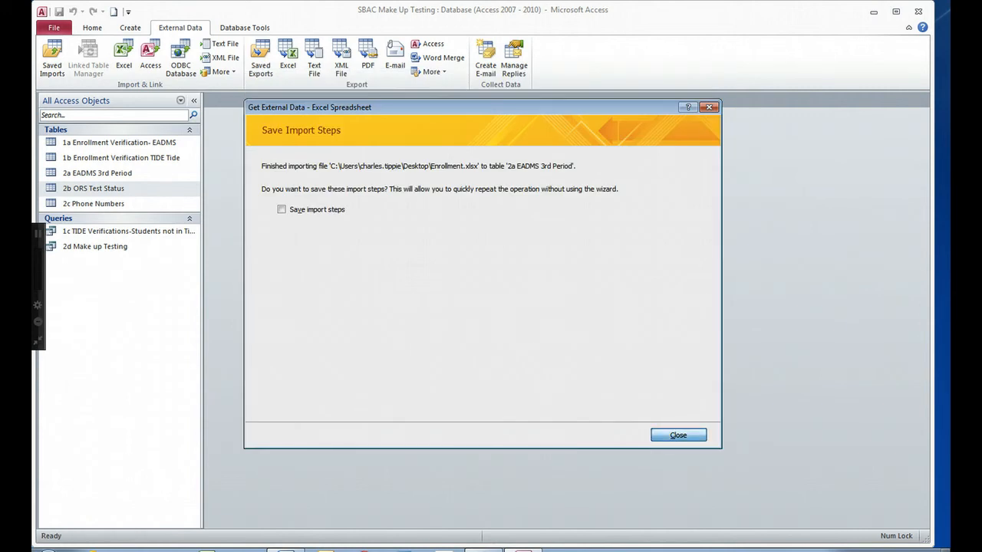
click(678, 435)
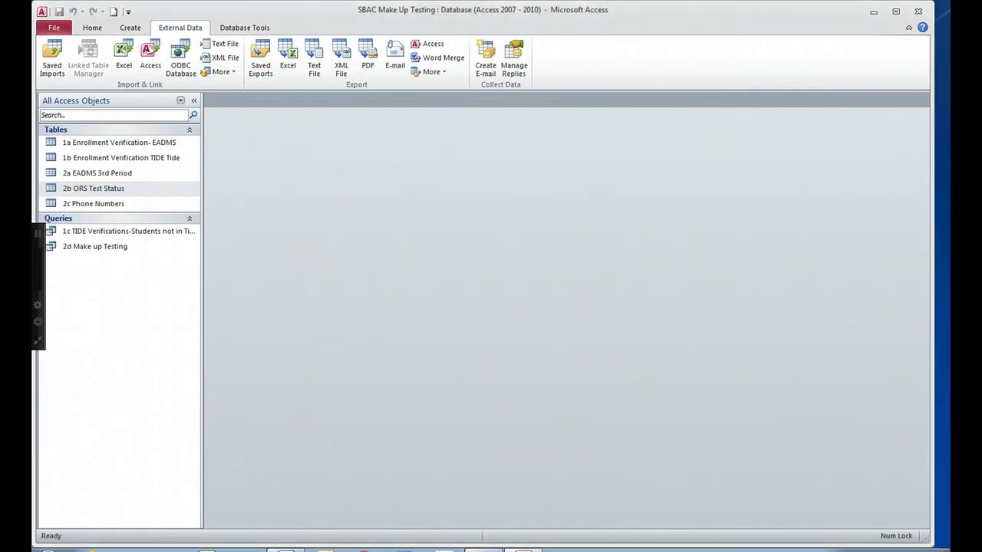
Recheck 2a EADMS 3rd Period, then run the 2d Make up Testing query and inspect its columns.
double_click(96, 172)
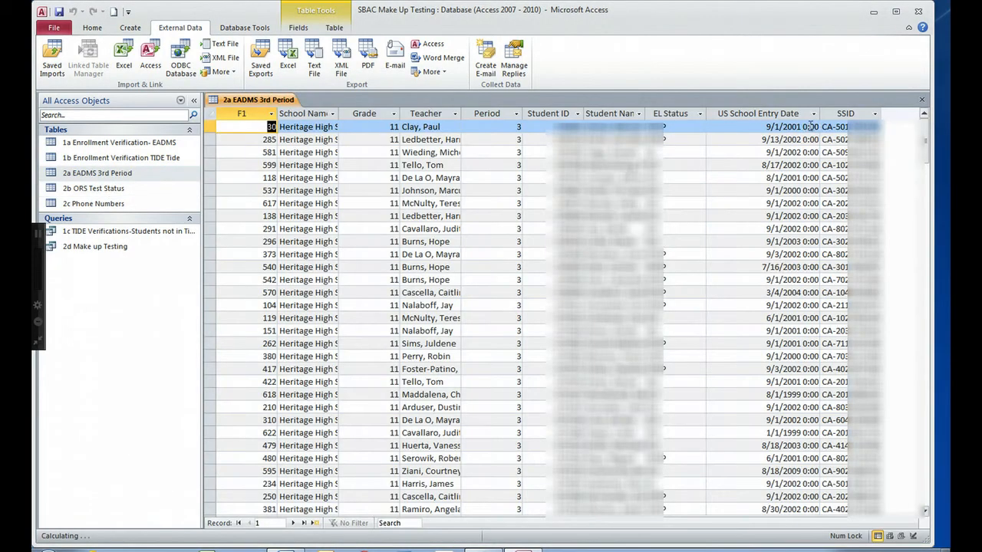
click(922, 99)
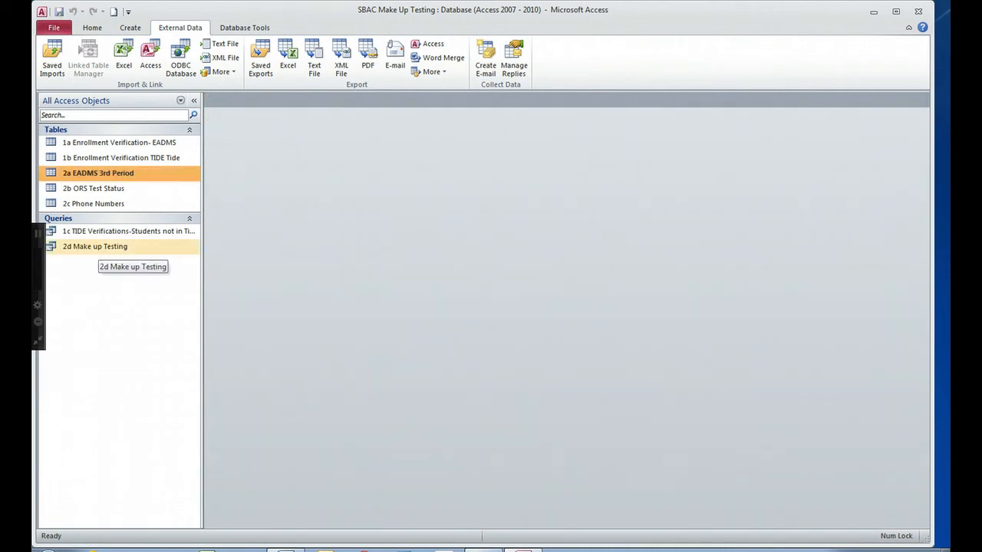
double_click(99, 246)
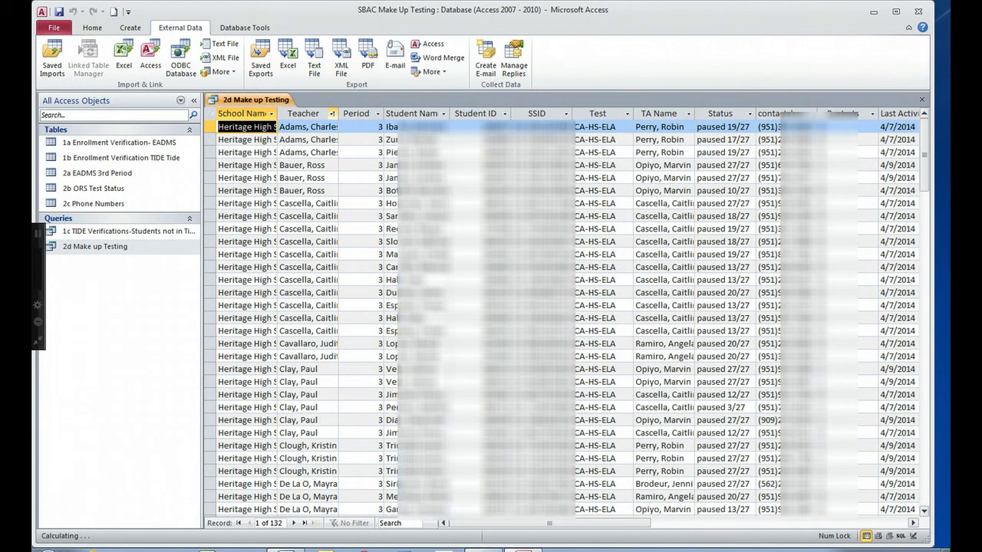
click(314, 113)
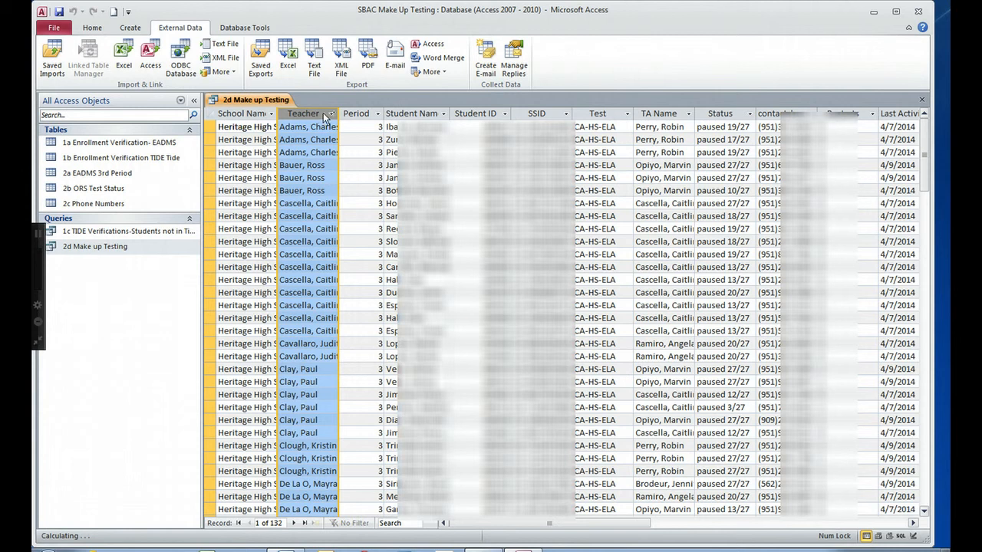
click(317, 165)
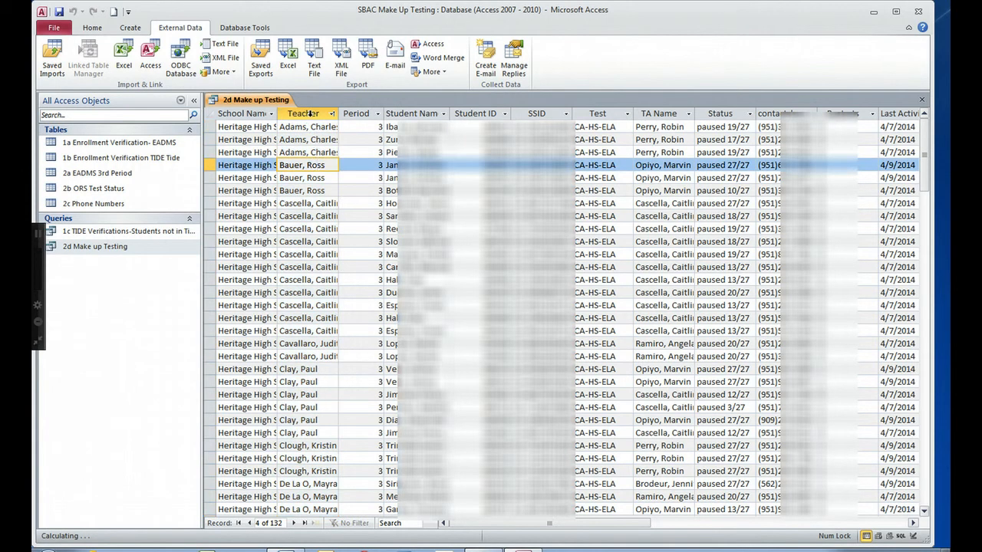
drag(311, 114, 364, 114)
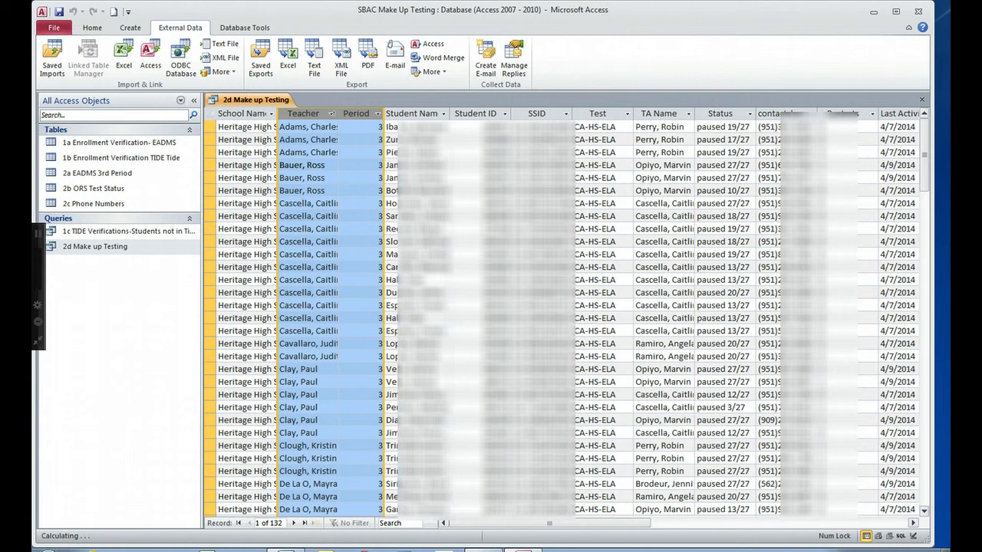
click(668, 112)
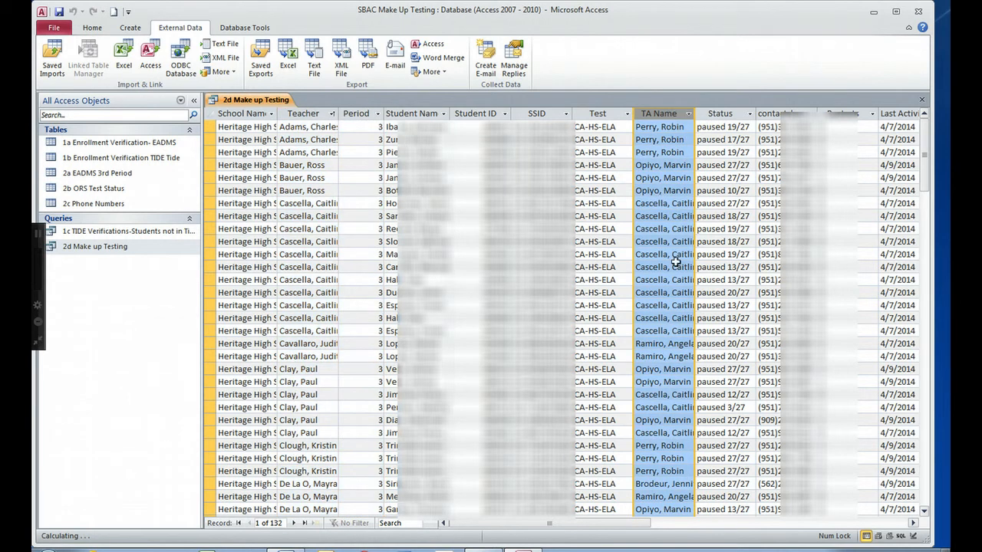
click(731, 115)
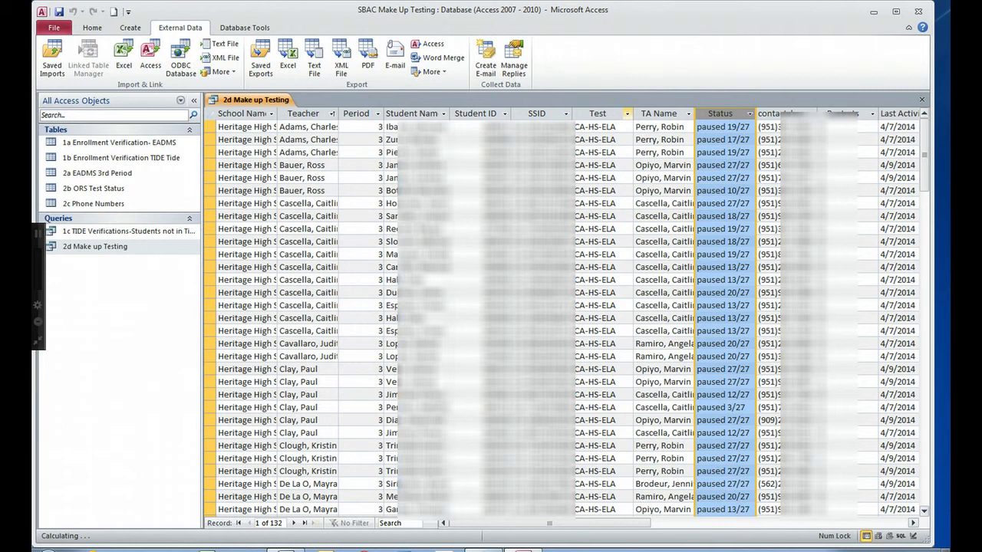
click(610, 113)
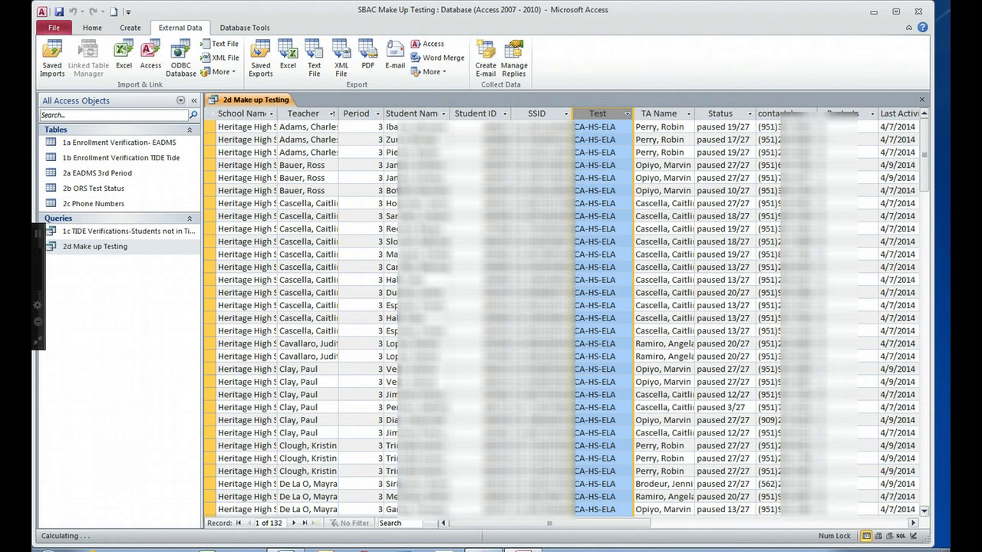
Copy all 2d Make up Testing records and start a blank Excel workbook.
key(ctrl+a)
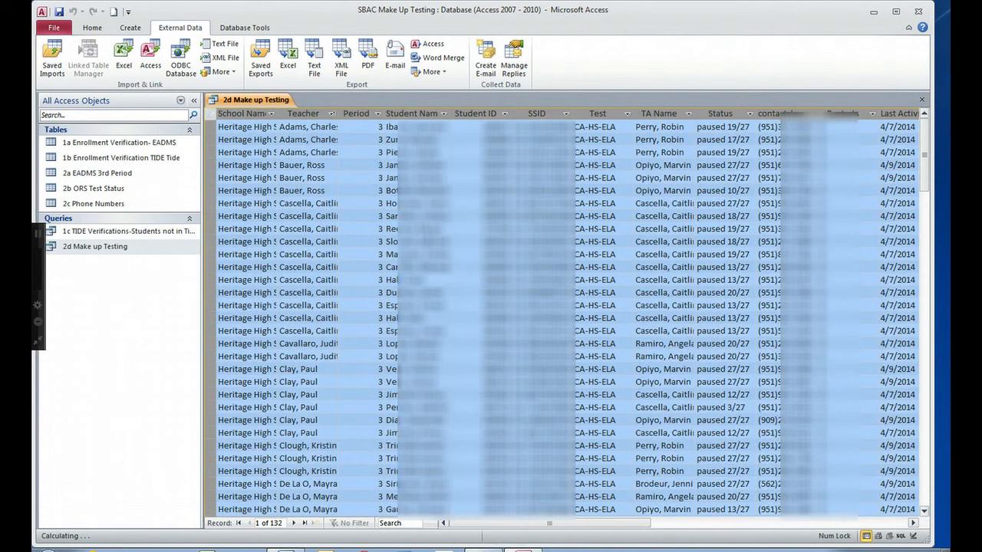
right_click(210, 115)
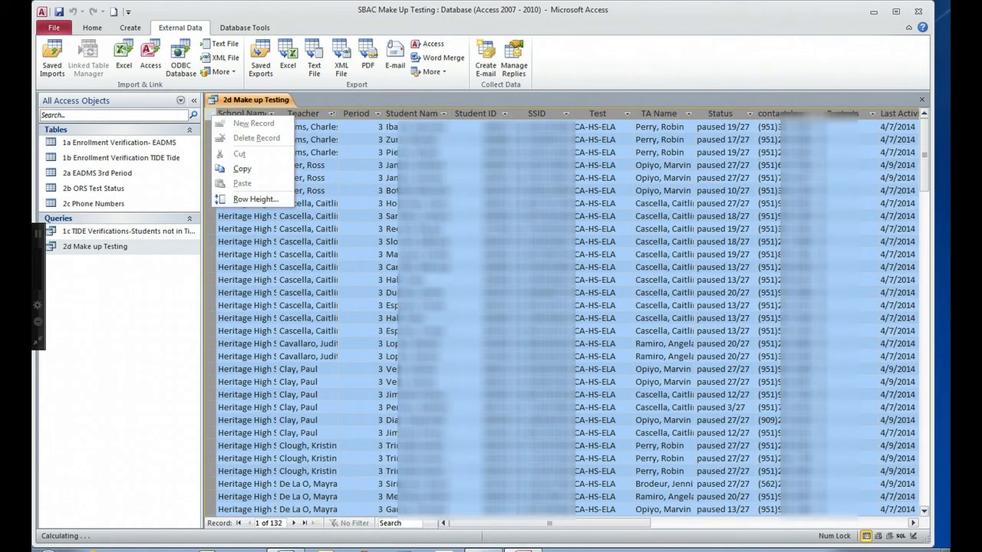
click(241, 169)
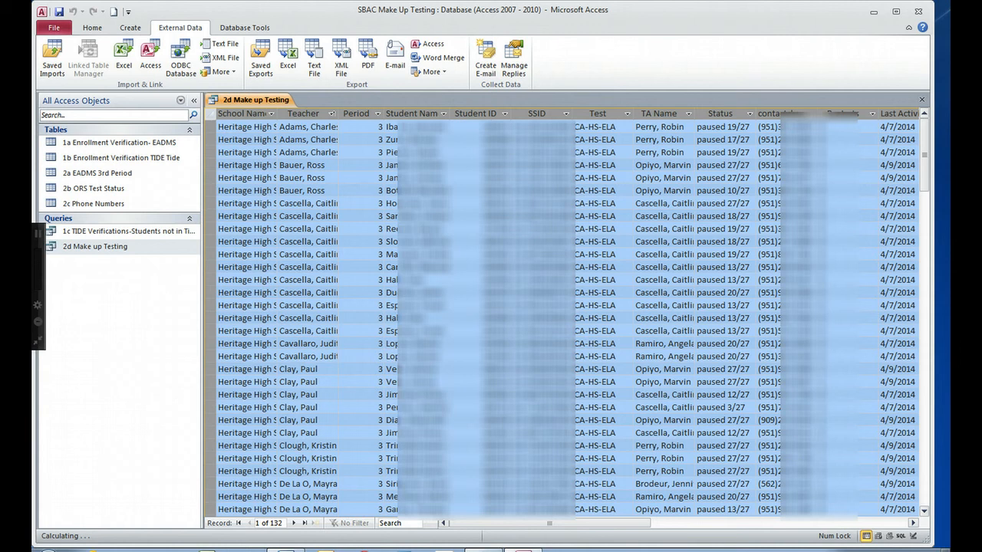
click(207, 550)
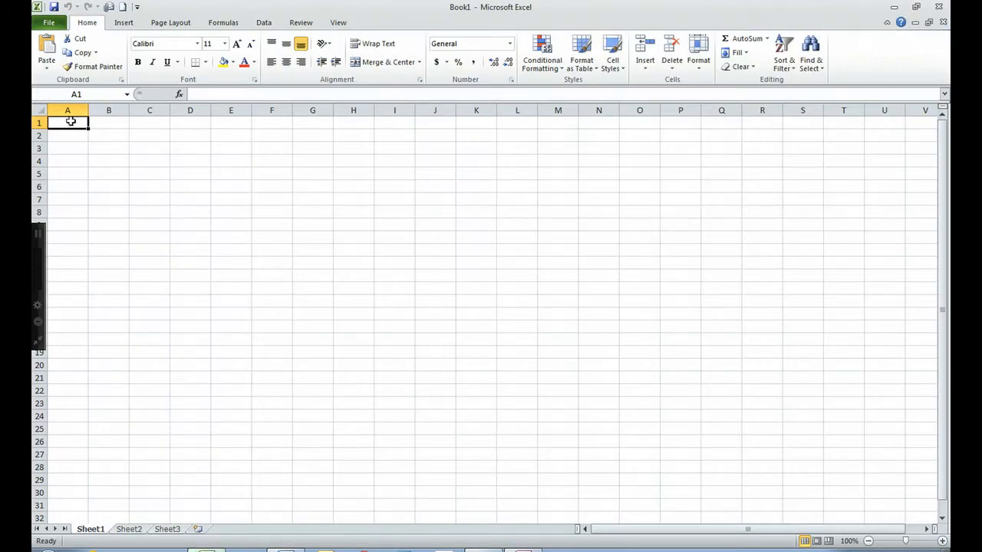
Paste the make-up records at A1 and set their row height to 15.
right_click(70, 121)
click(92, 168)
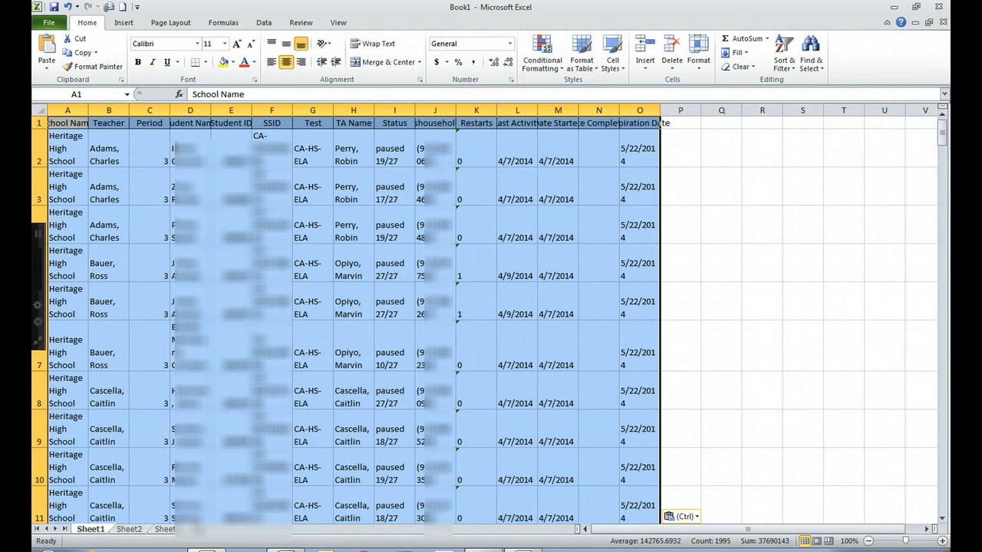
click(698, 56)
click(729, 95)
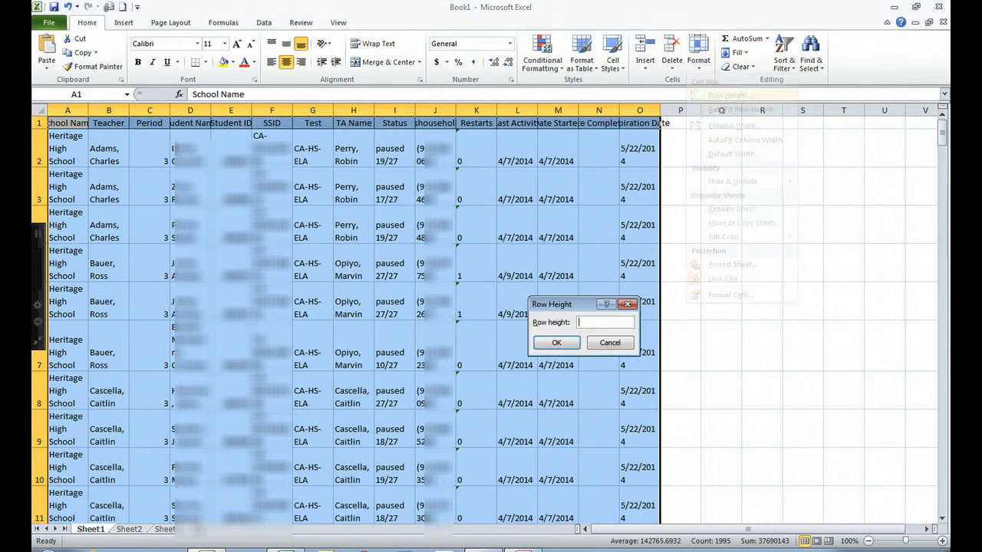
text(15)
key(Return)
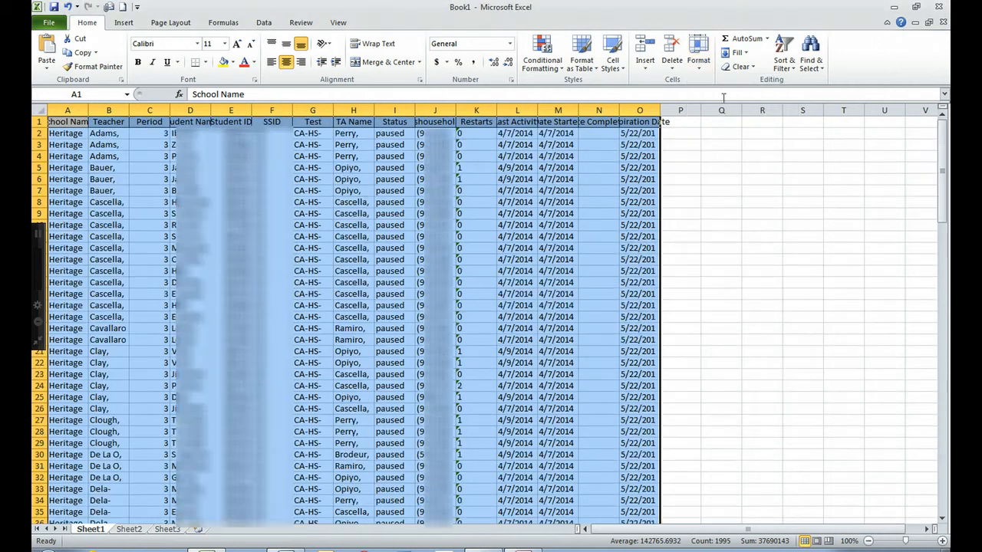
click(130, 239)
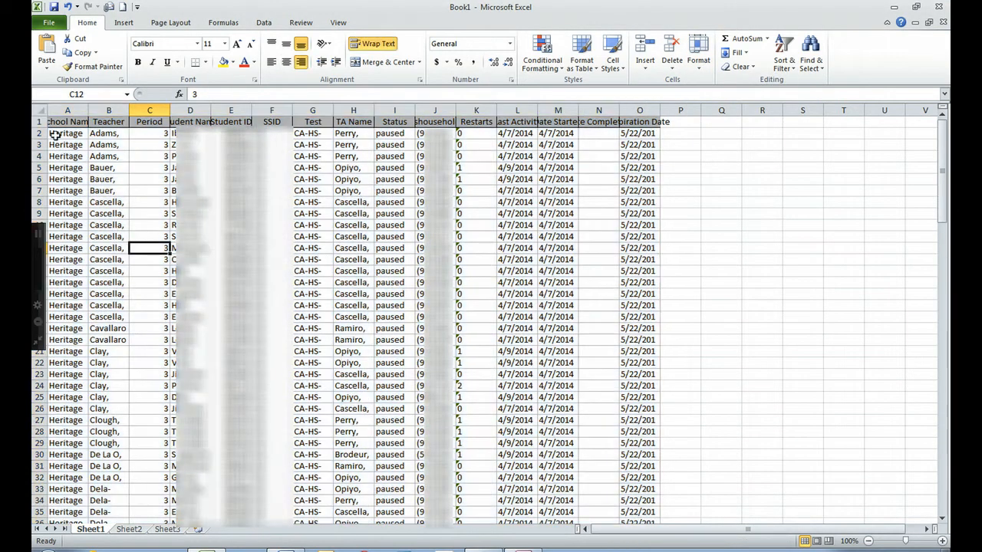
Add header filters to the sheet, cancel the Sort dialog, then close Book1 without saving.
click(44, 111)
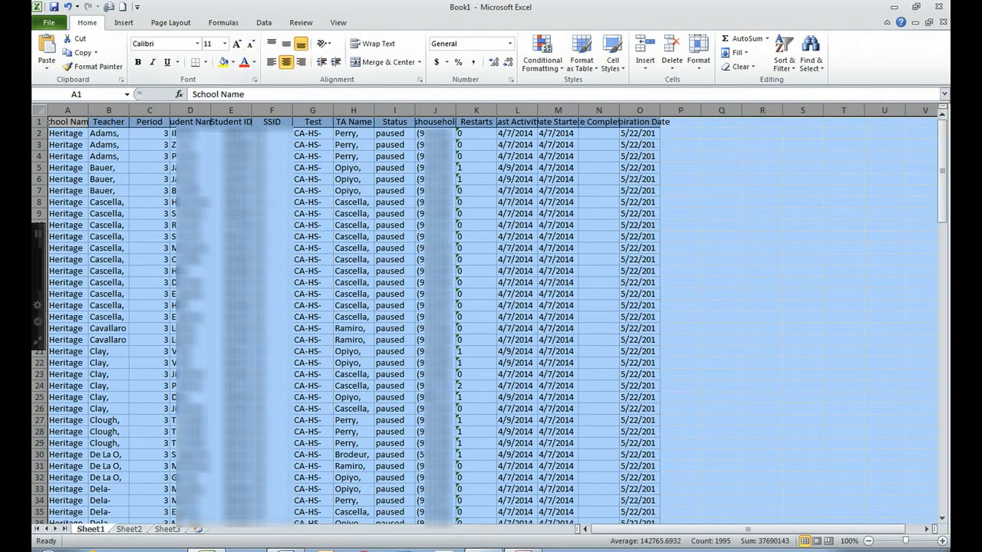
click(263, 22)
click(362, 53)
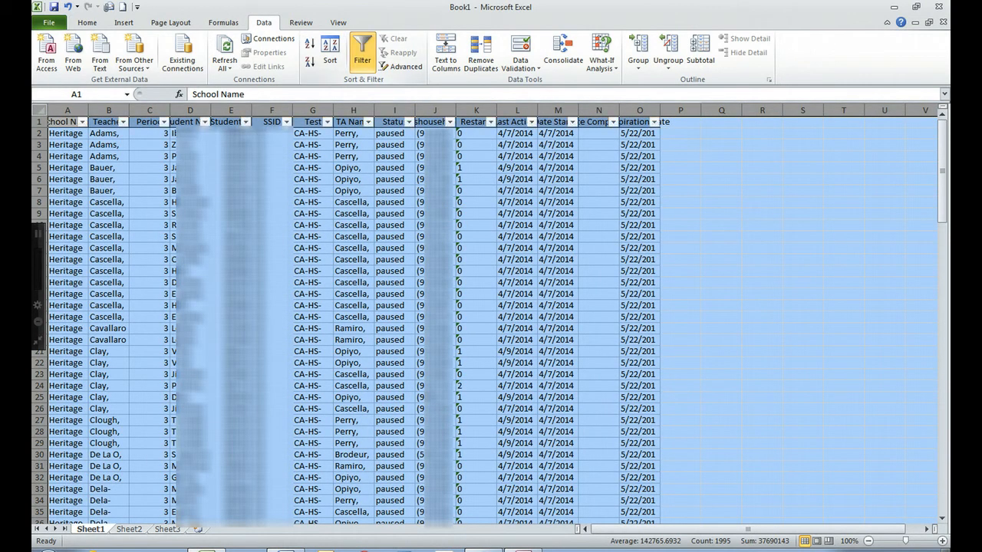
click(330, 52)
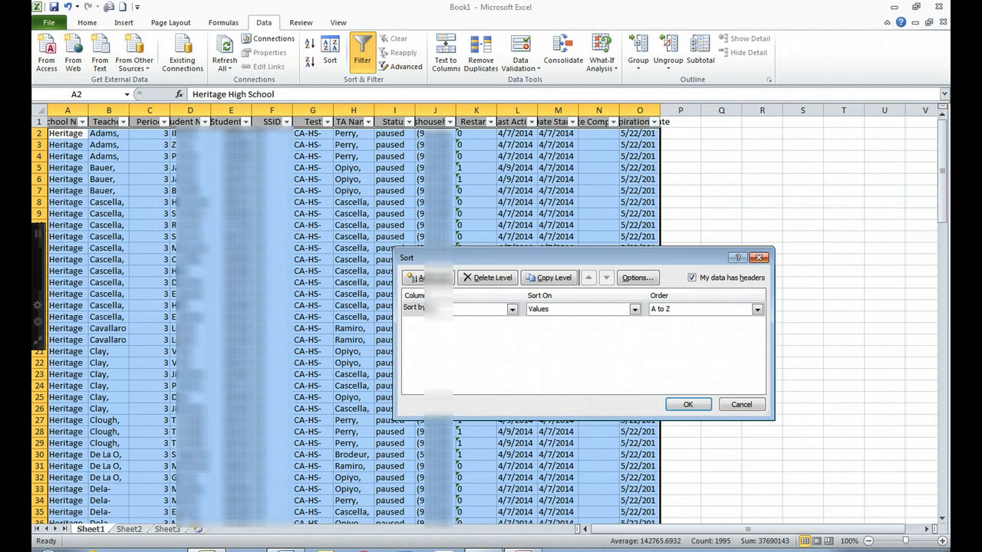
click(758, 257)
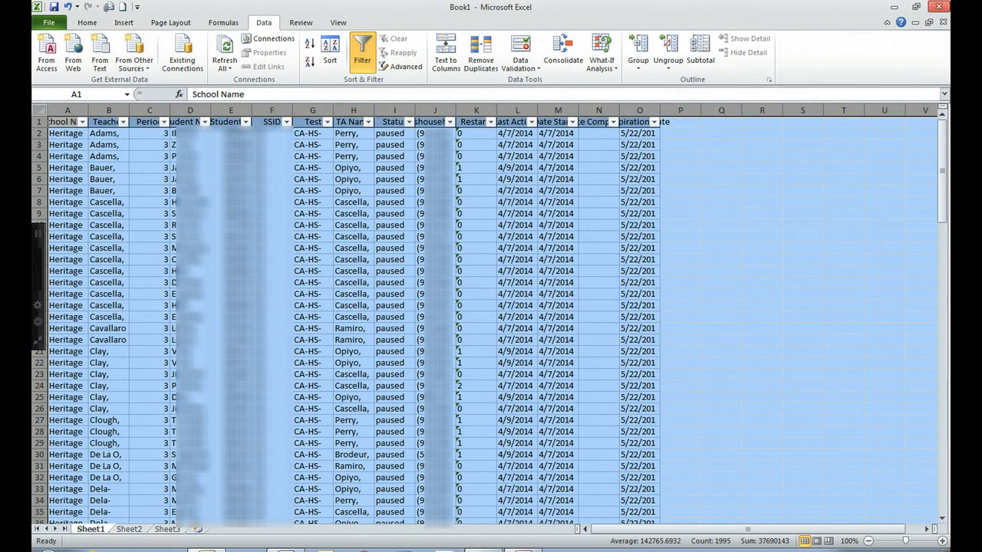
scroll(744, 375, down, 2)
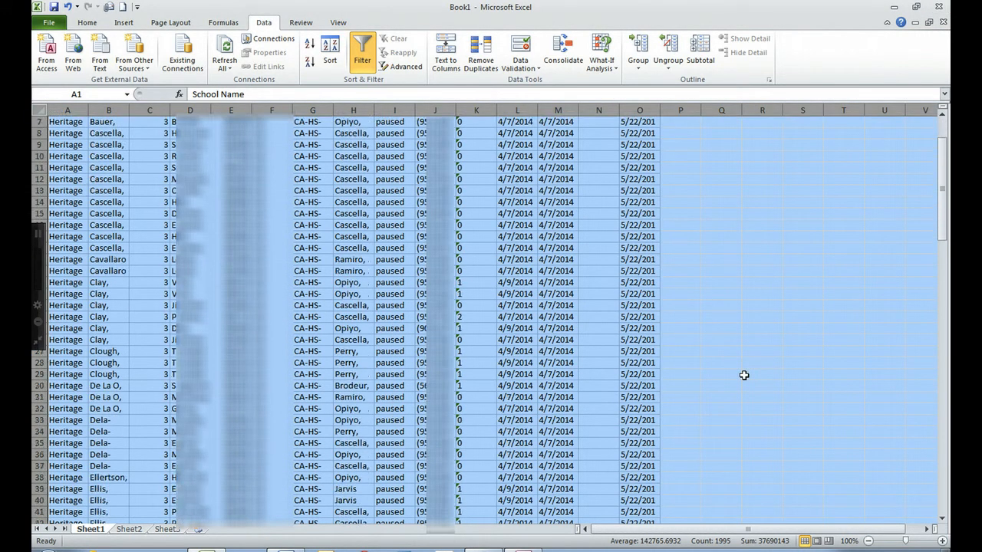
scroll(744, 376, up, 2)
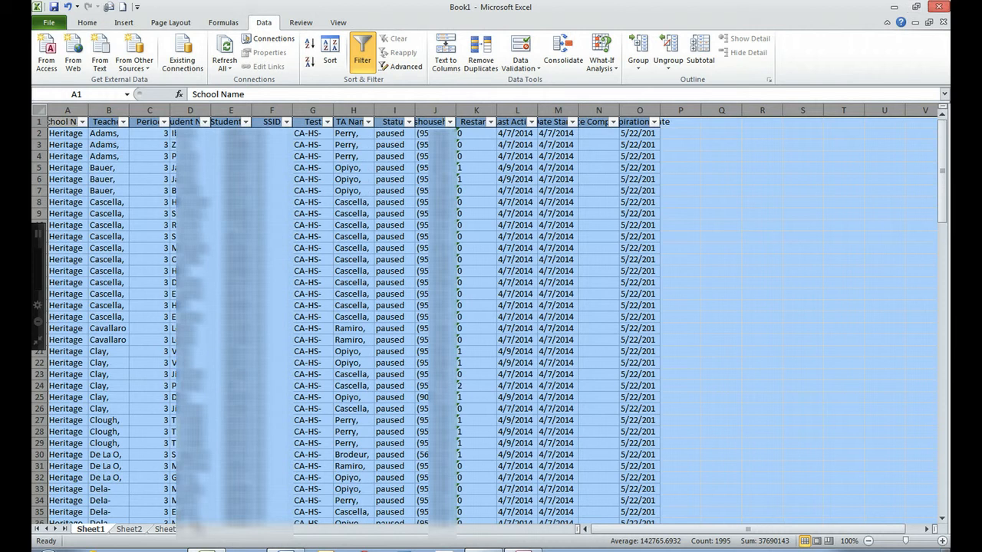
click(943, 6)
click(489, 294)
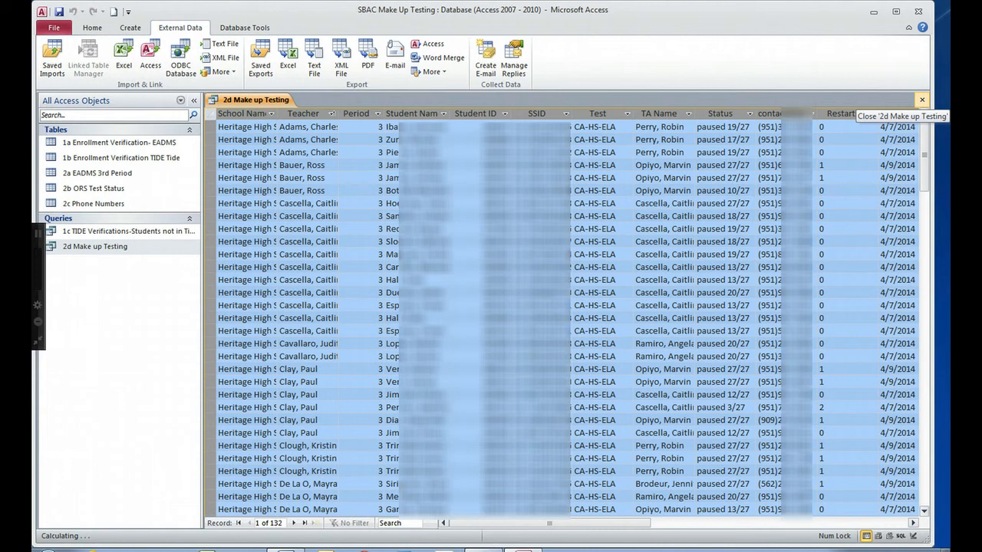
Close the query without keeping clipboard data and open the 2b ORS Test Status table.
click(921, 100)
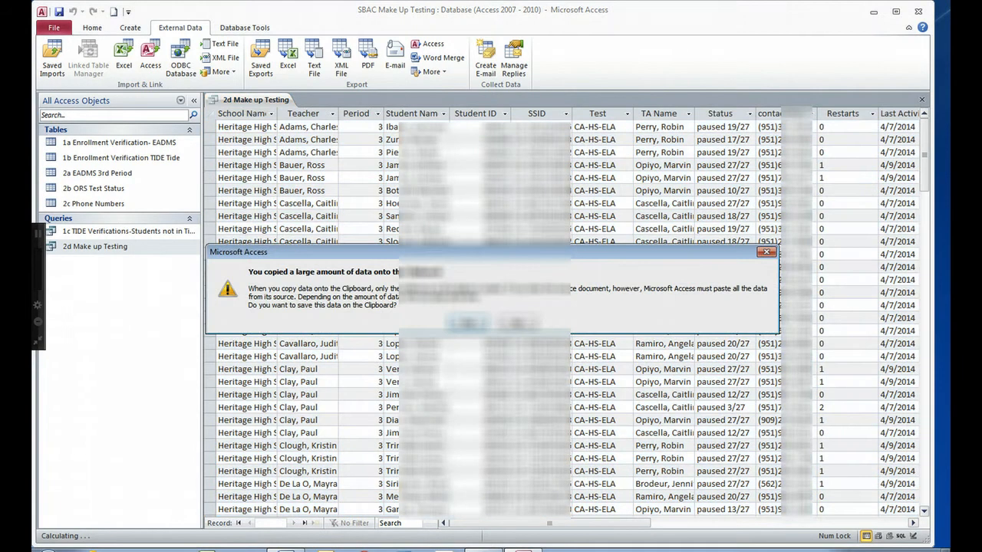
click(517, 323)
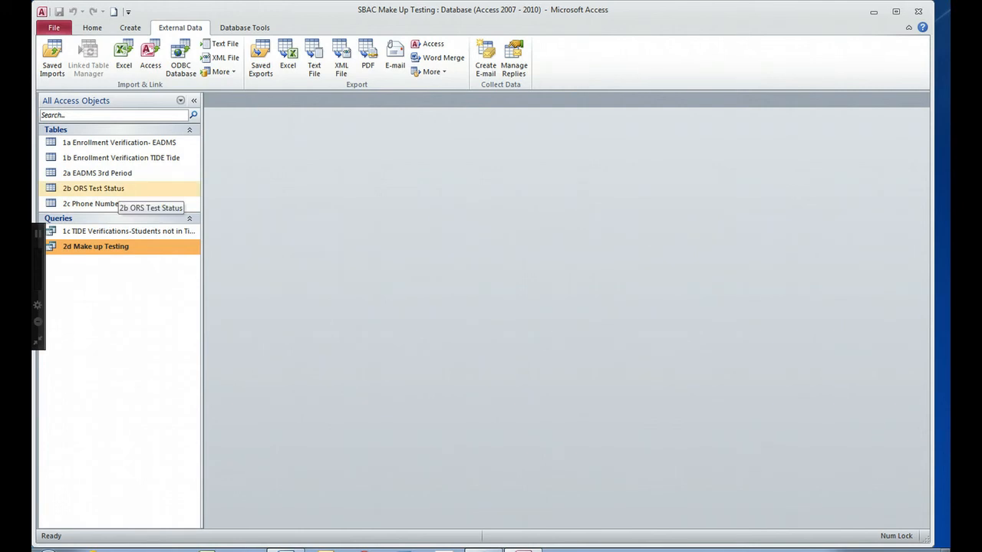
double_click(115, 189)
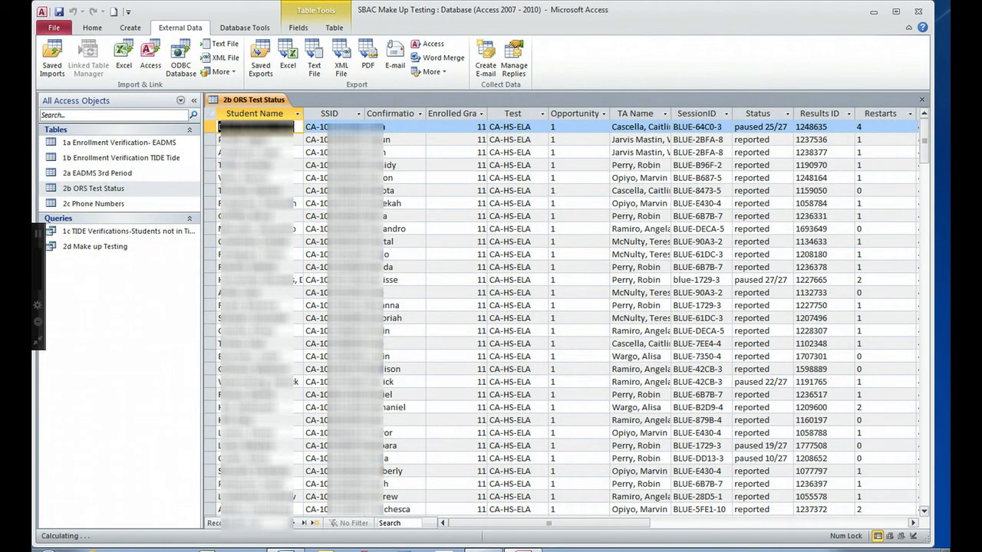
Delete all 568 records from 2b ORS Test Status and close the table.
click(528, 122)
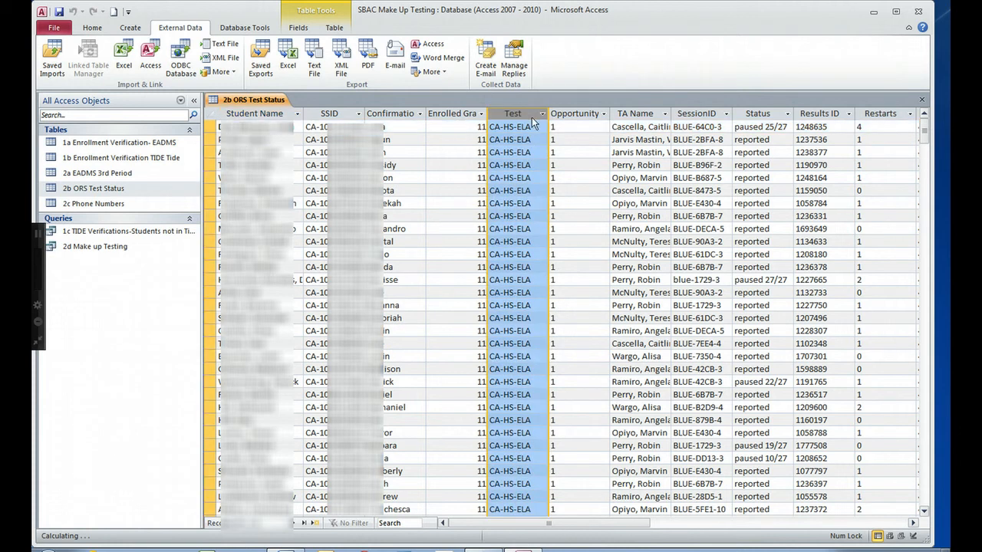
key(ctrl+a)
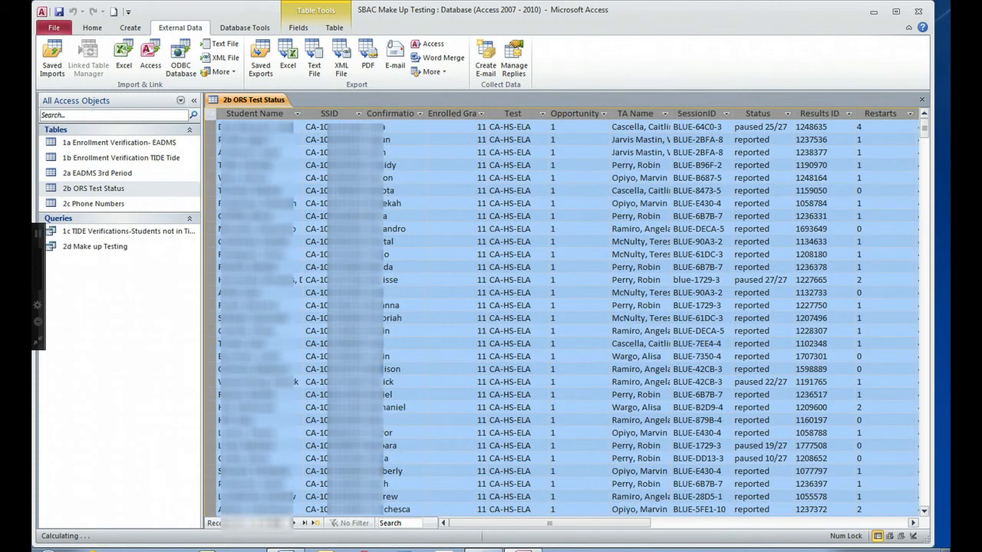
right_click(213, 119)
click(247, 138)
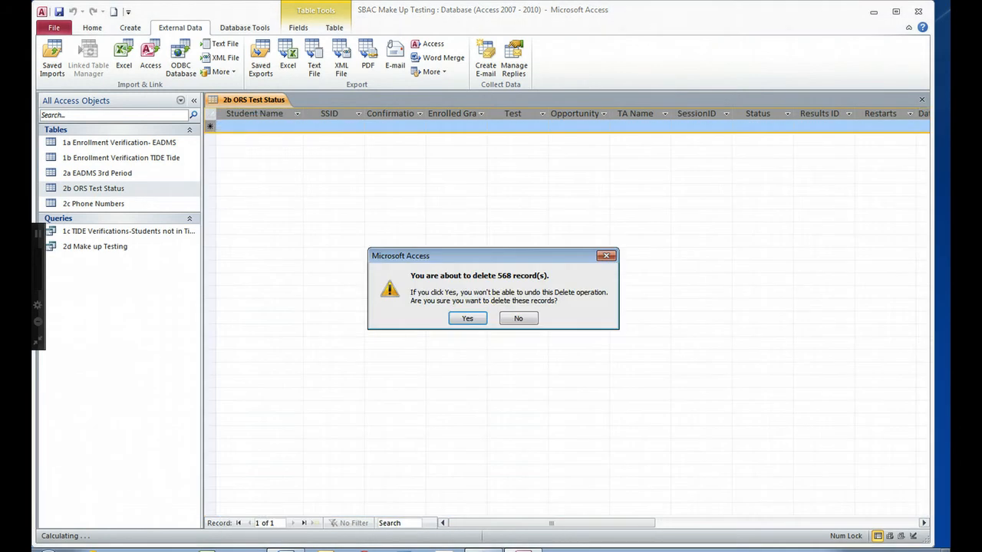
click(467, 319)
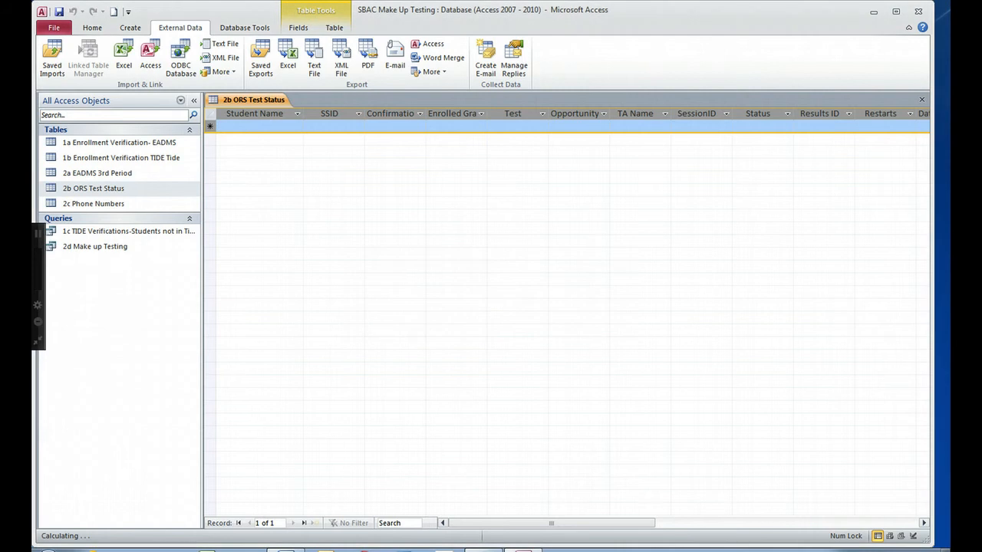
click(921, 100)
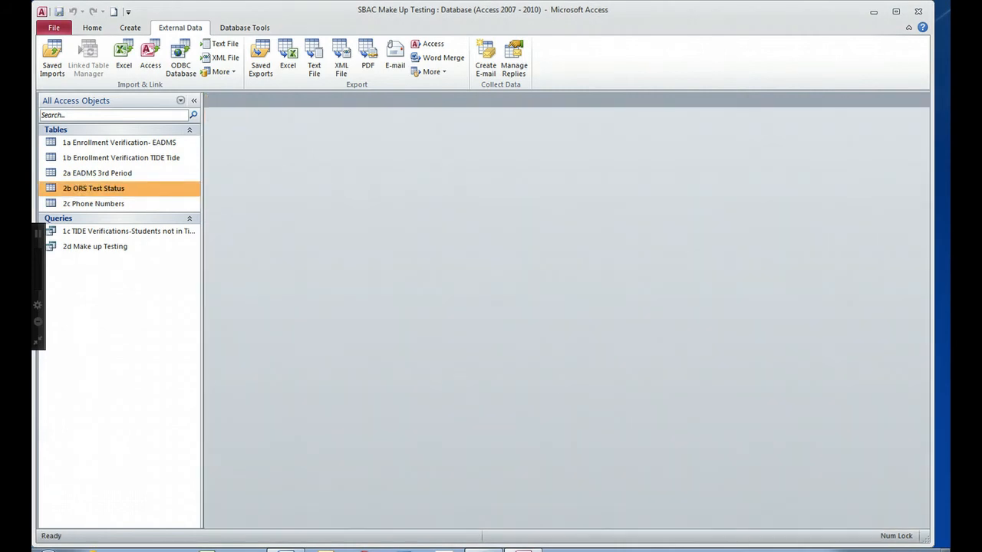
Bring up the Online Reports page in Chrome.
click(247, 550)
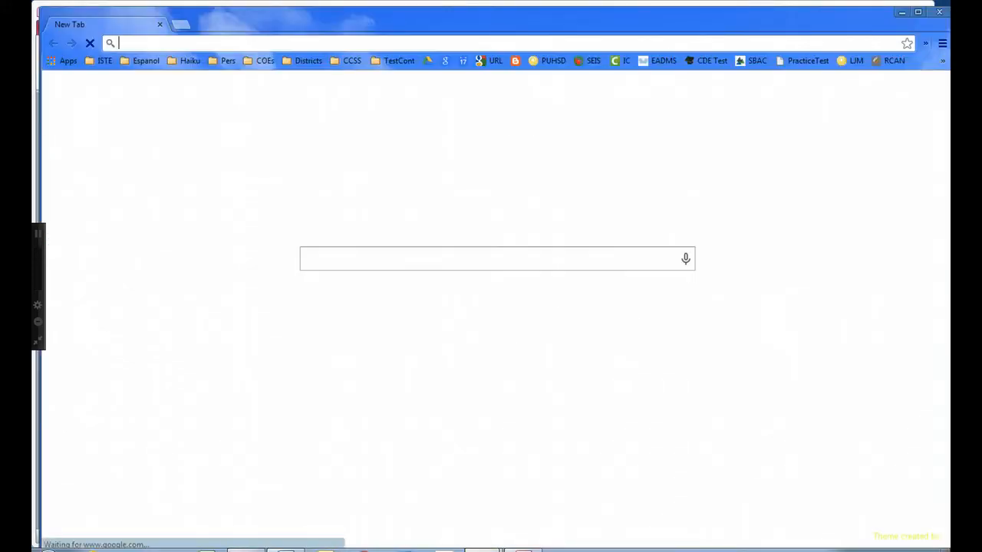
mouse_move(482, 551)
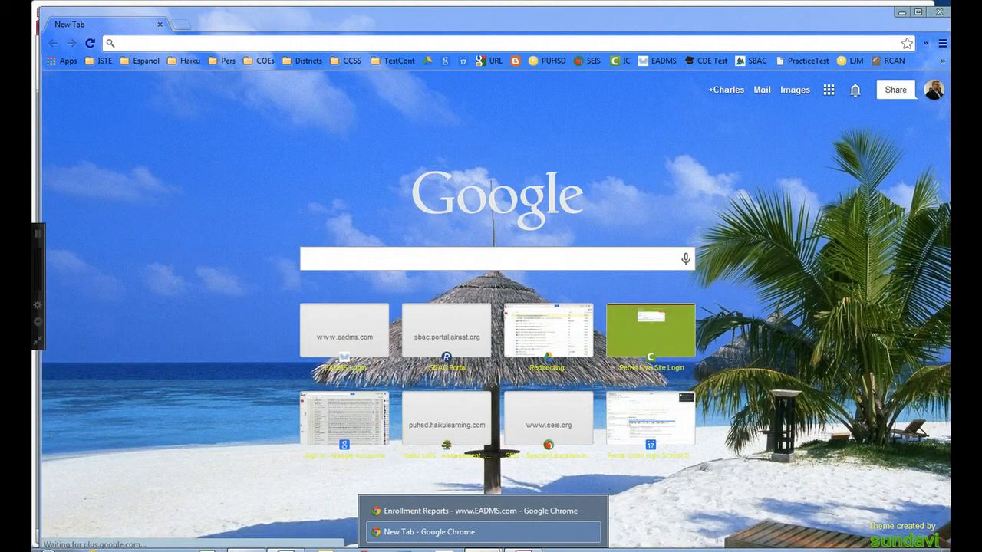
click(456, 513)
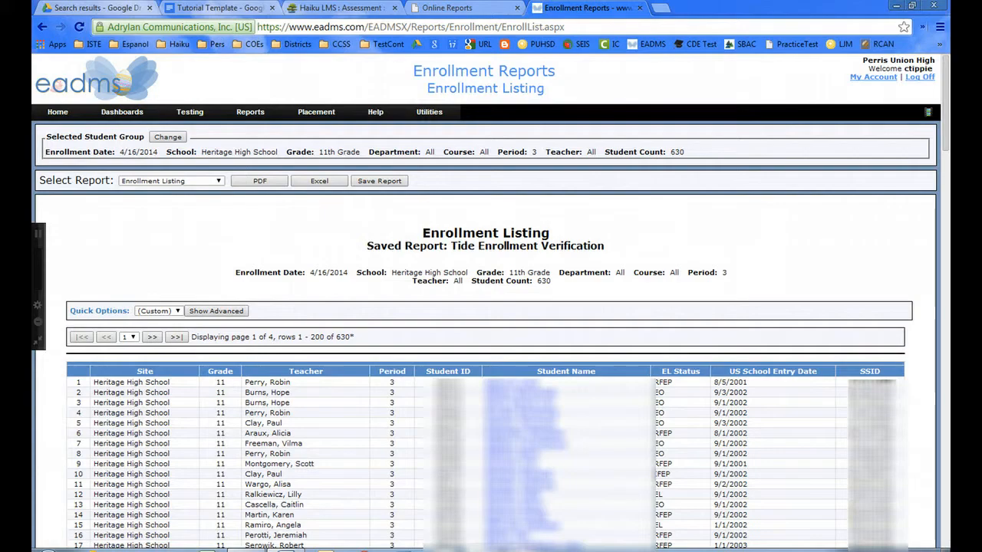
click(448, 8)
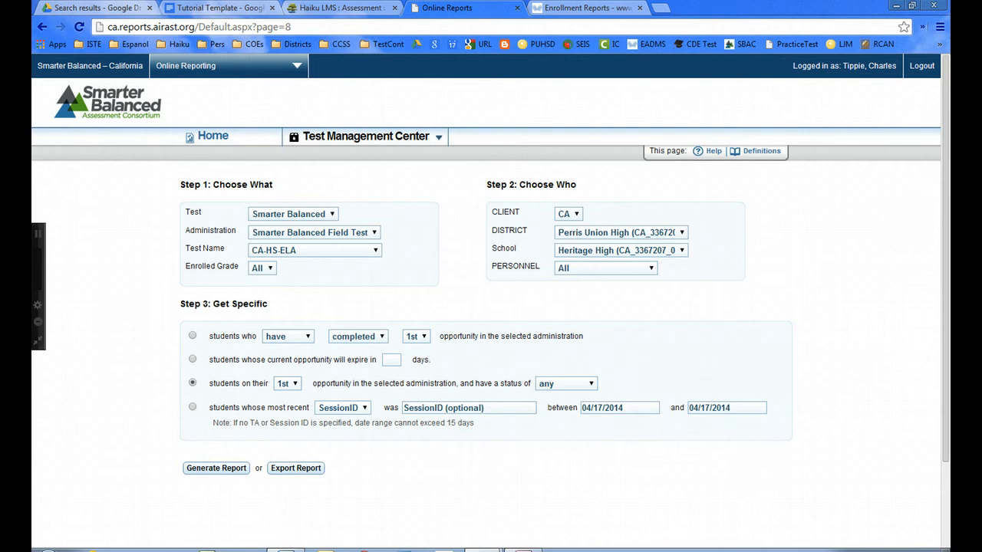
Set the report's Test Name to CA-HS-Math and open the downloaded ParticipationReport (11).xls.
click(375, 251)
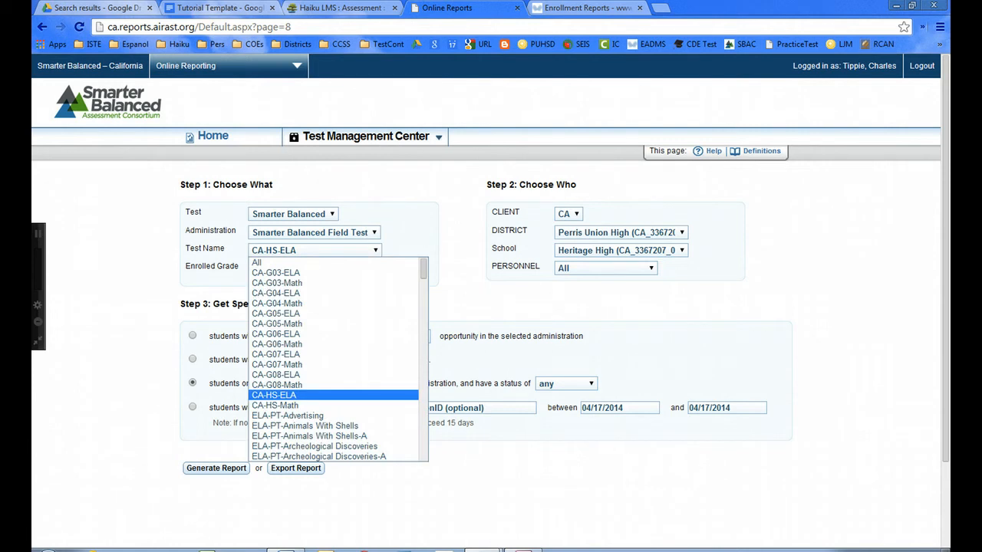
key(Down)
key(Return)
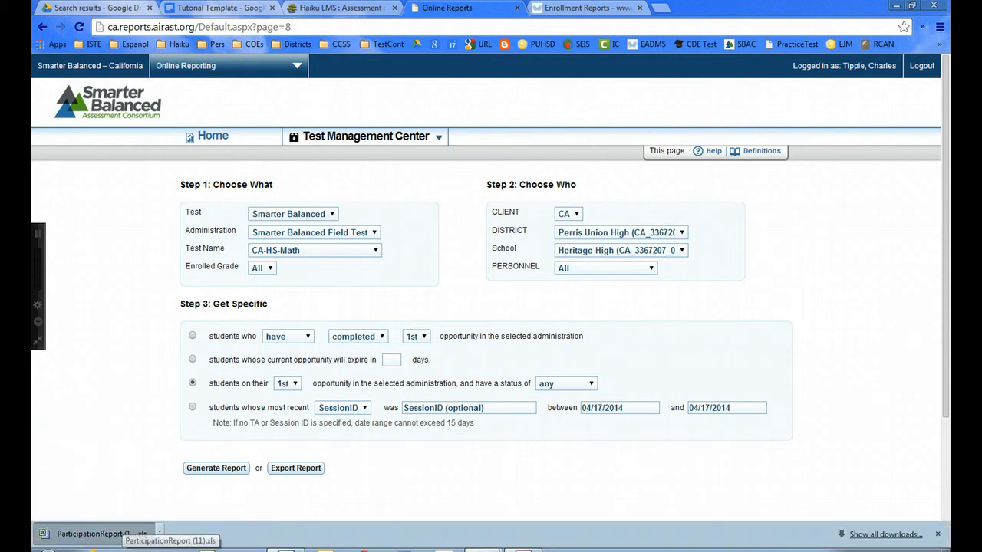
click(88, 534)
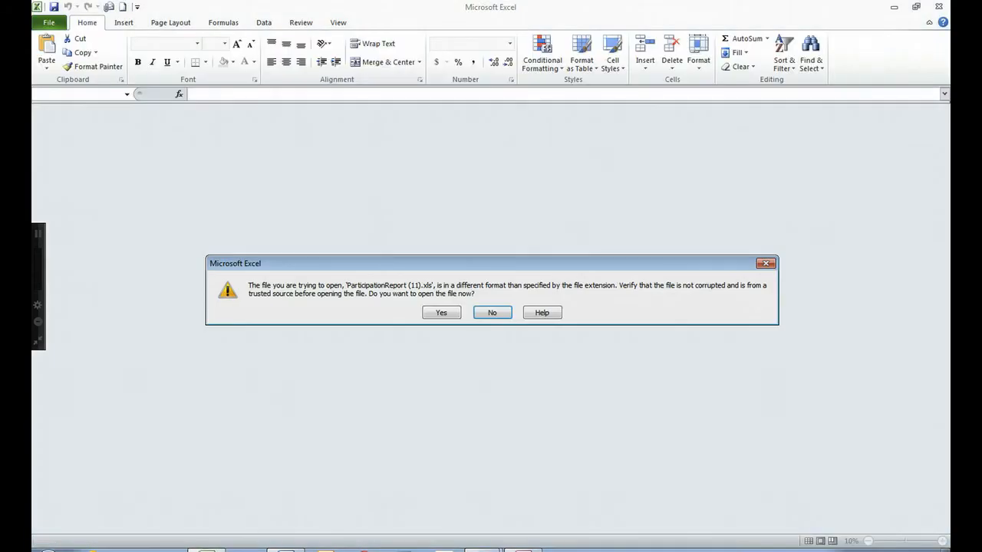
Save the report to the Desktop as 'Math tests' in Unicode Text, then close it without further saving.
click(441, 312)
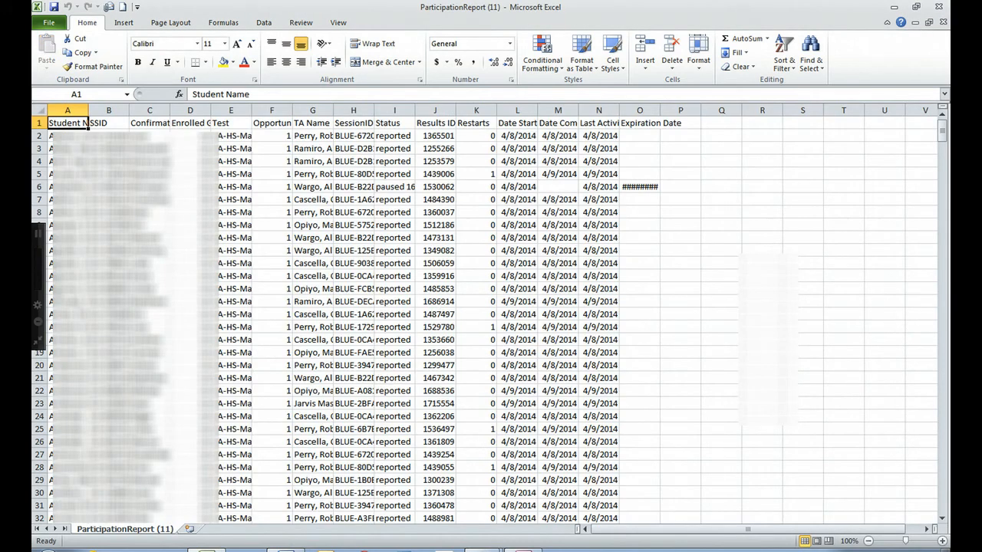
click(50, 23)
click(71, 60)
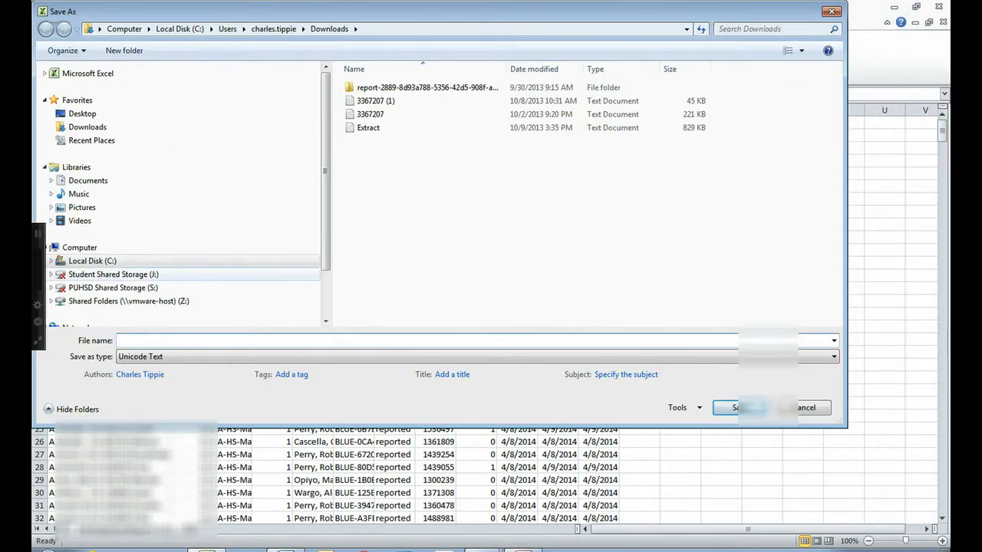
text(Math tests)
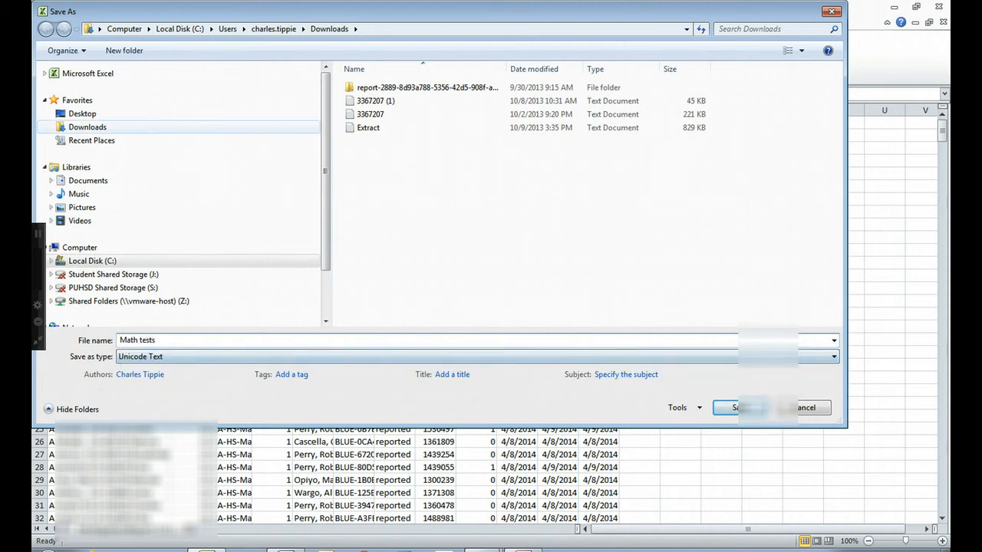
click(82, 114)
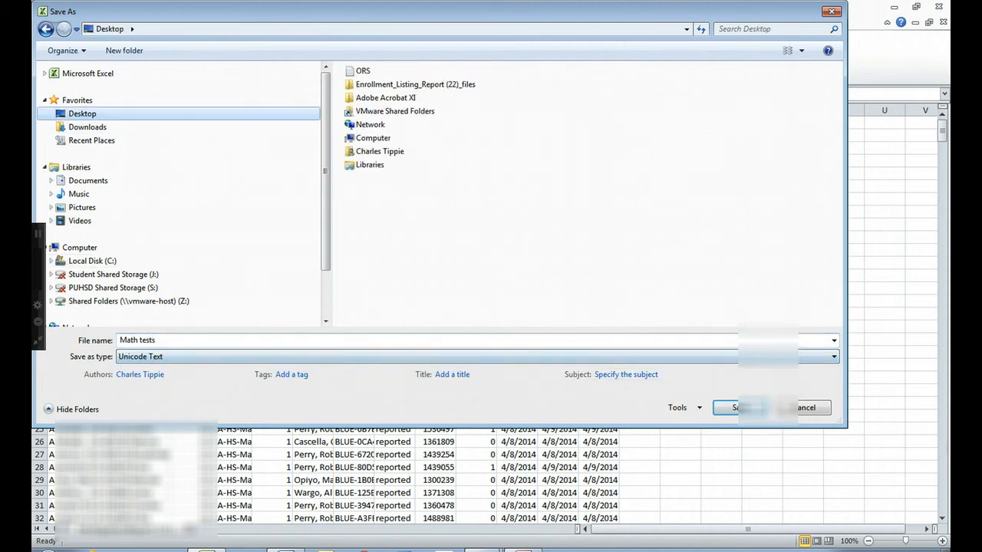
click(733, 407)
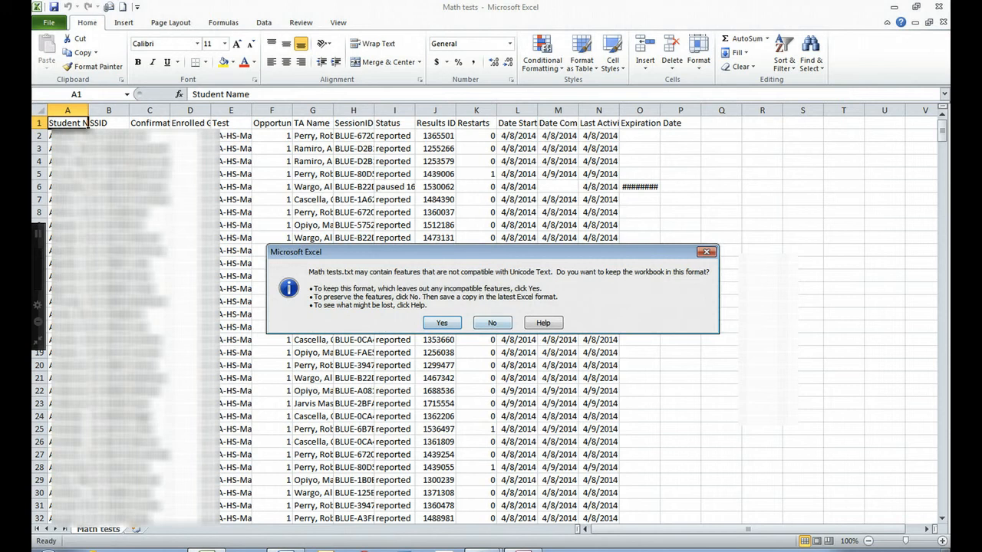
click(442, 323)
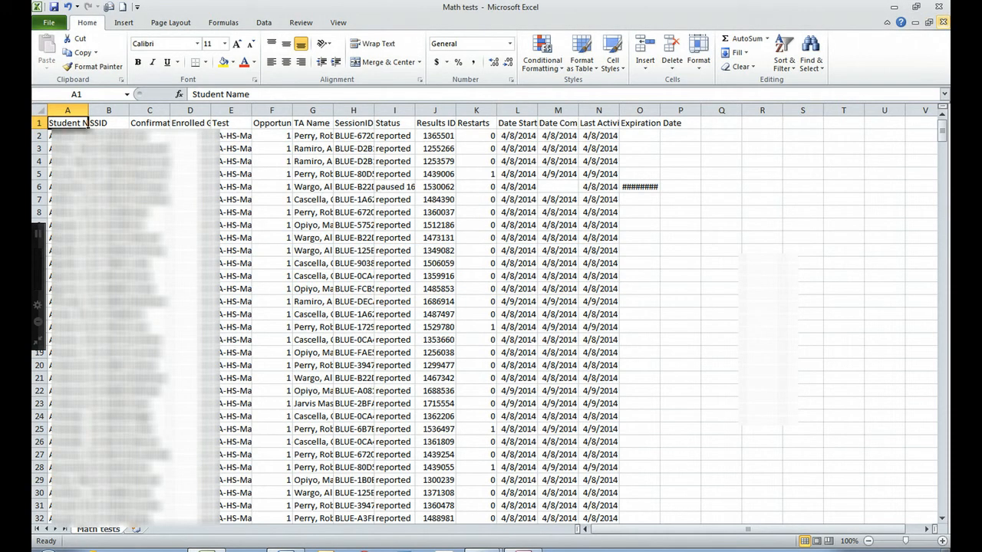
click(943, 21)
click(490, 296)
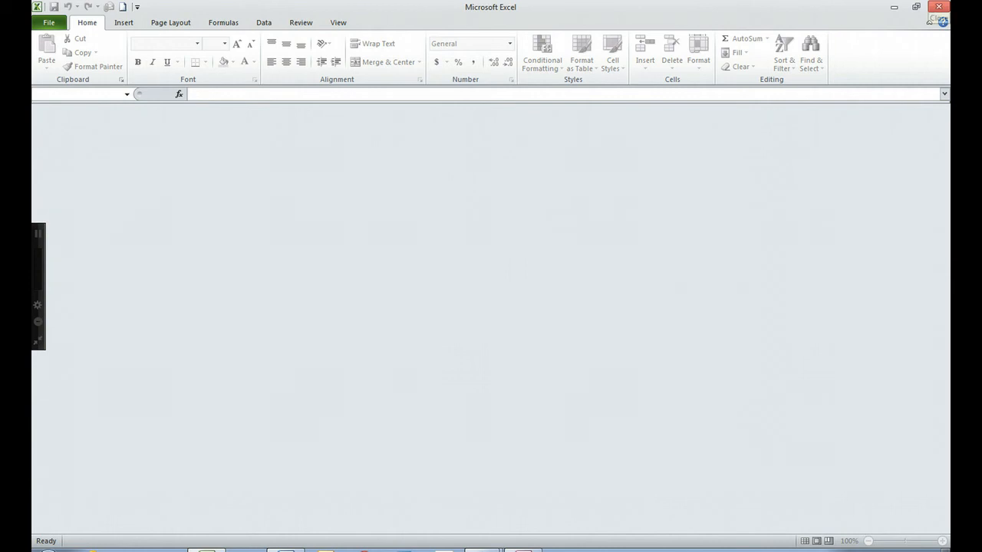
Minimize the Excel window and both Chrome windows to bring Access back into view.
click(893, 7)
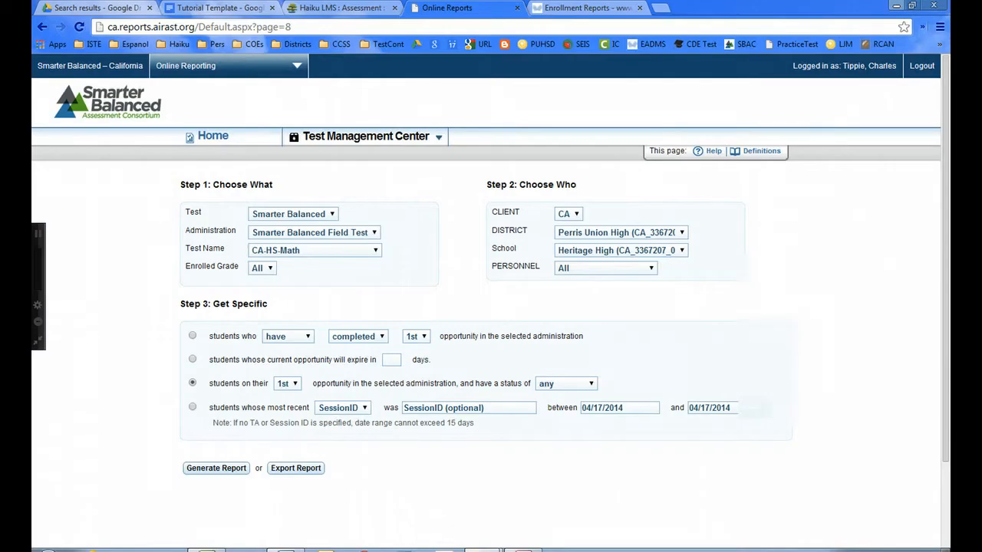
click(895, 6)
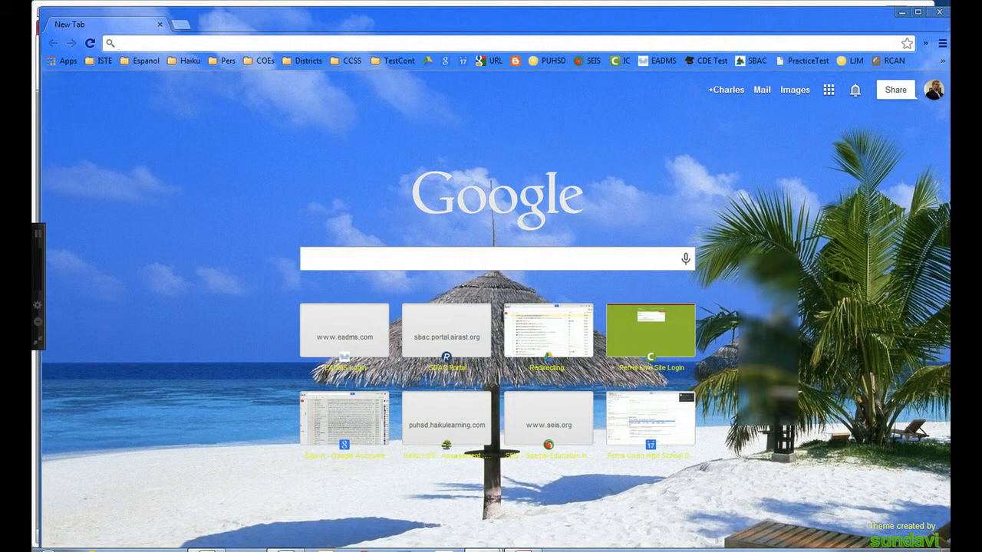
click(901, 12)
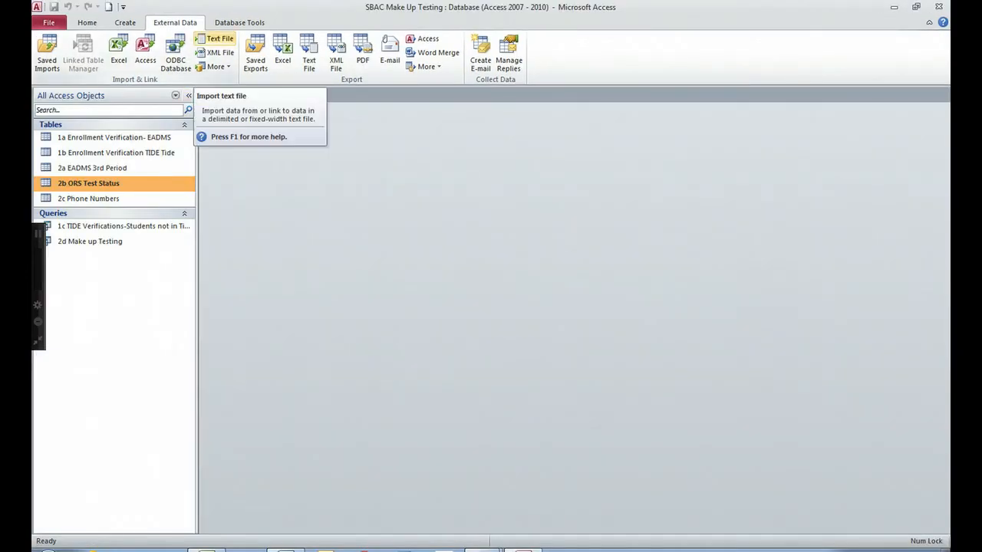
Set up a text-file import appending Math tests.txt to the 2b ORS Test Status table.
click(216, 38)
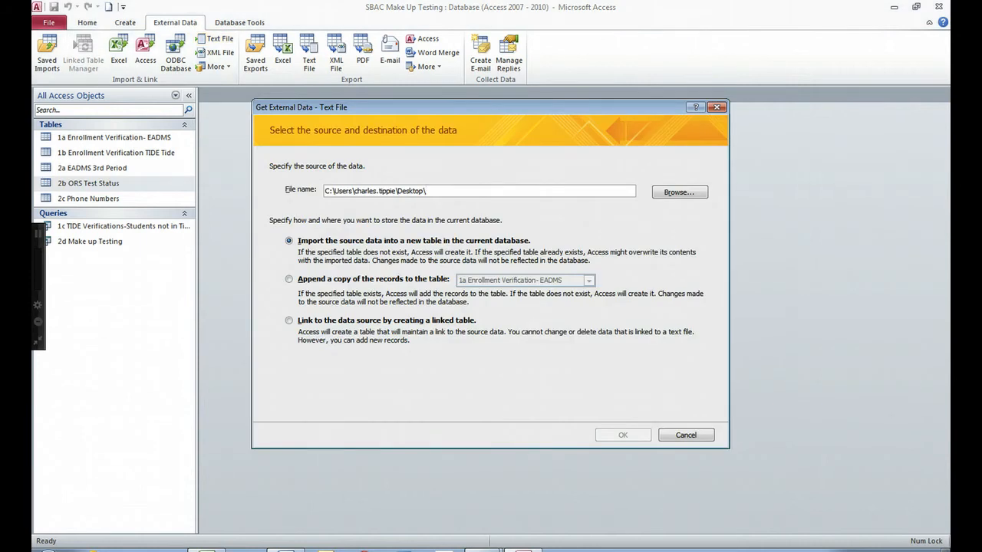
click(289, 279)
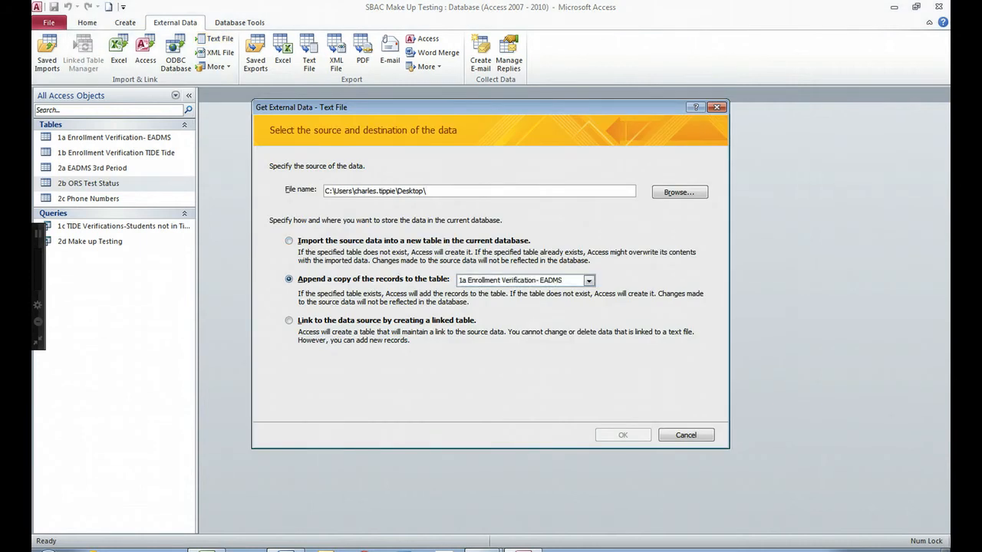
click(590, 281)
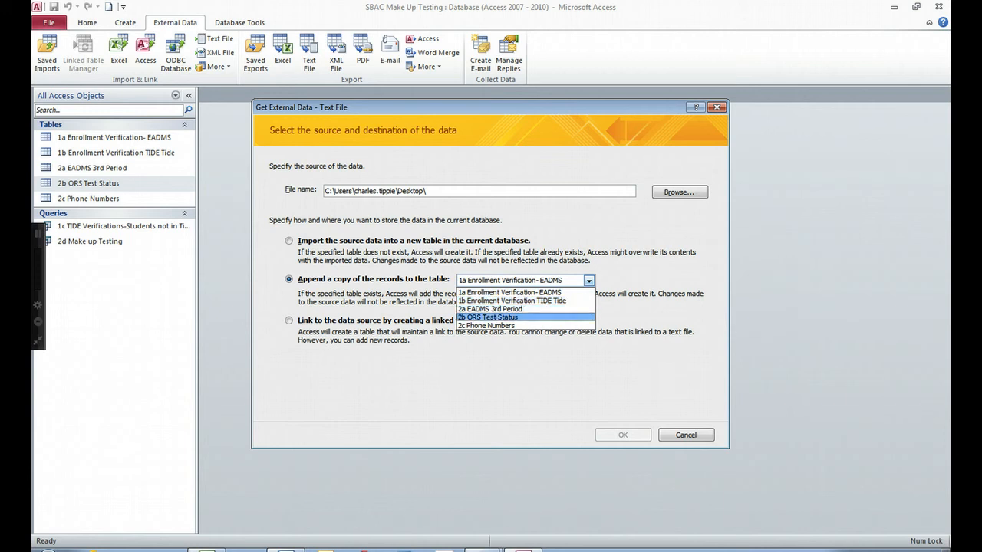
click(488, 318)
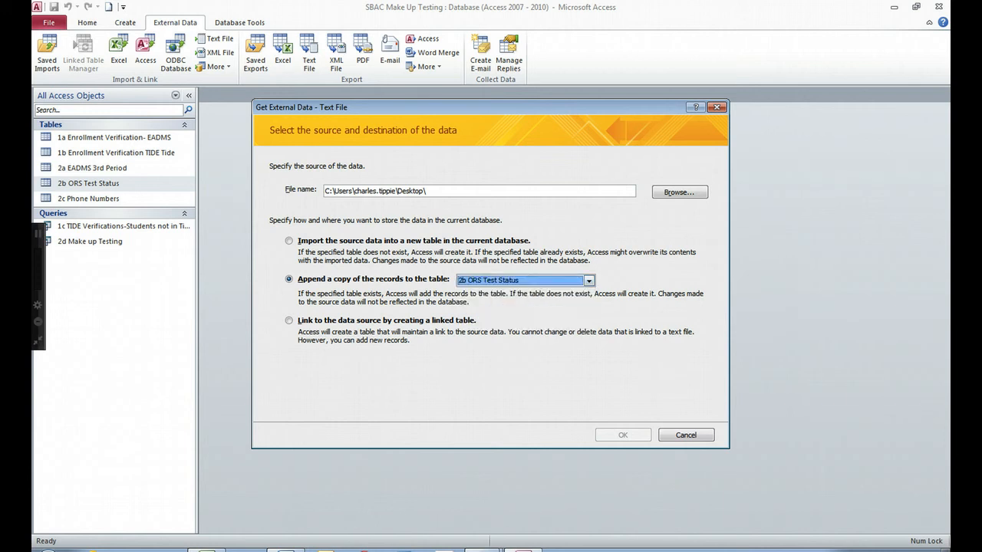
click(679, 192)
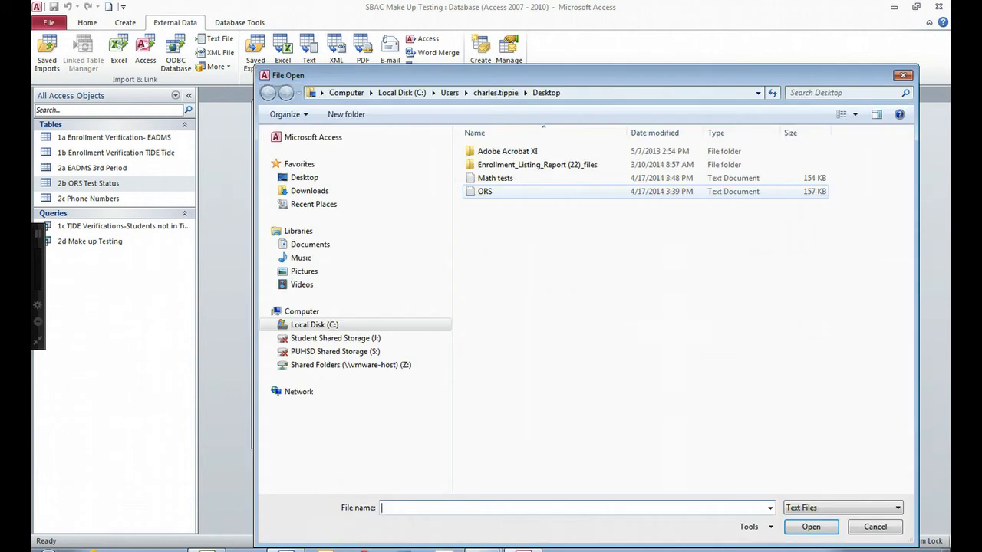
click(497, 178)
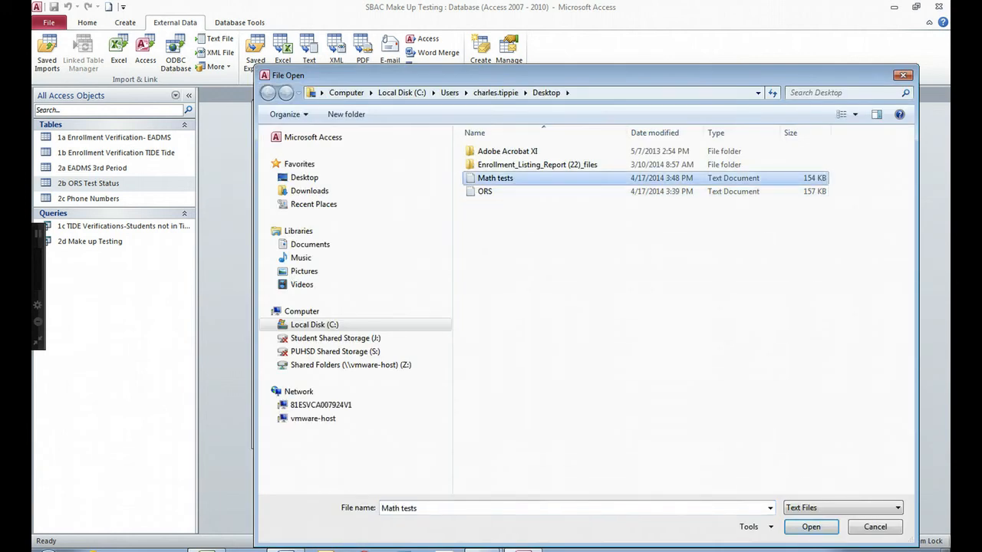
click(811, 527)
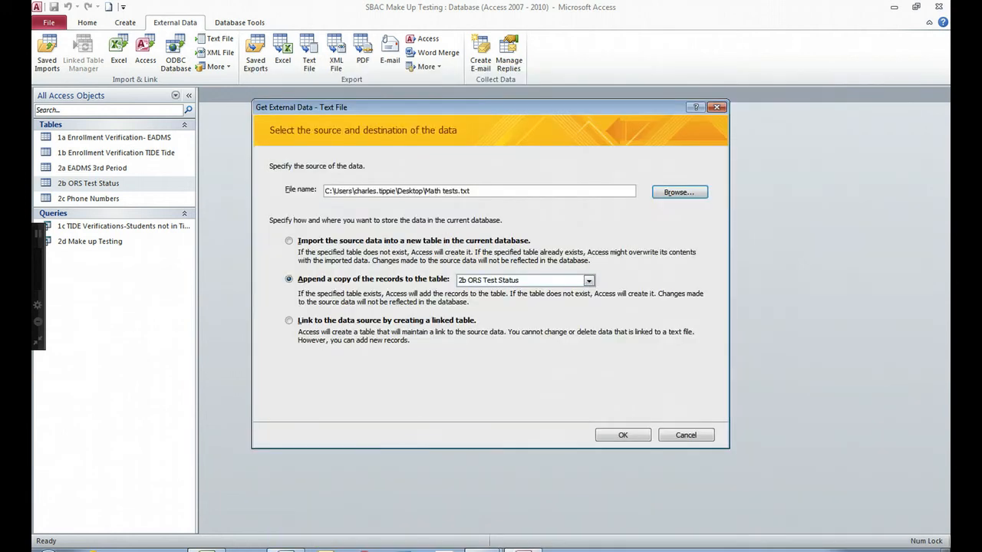
key(Return)
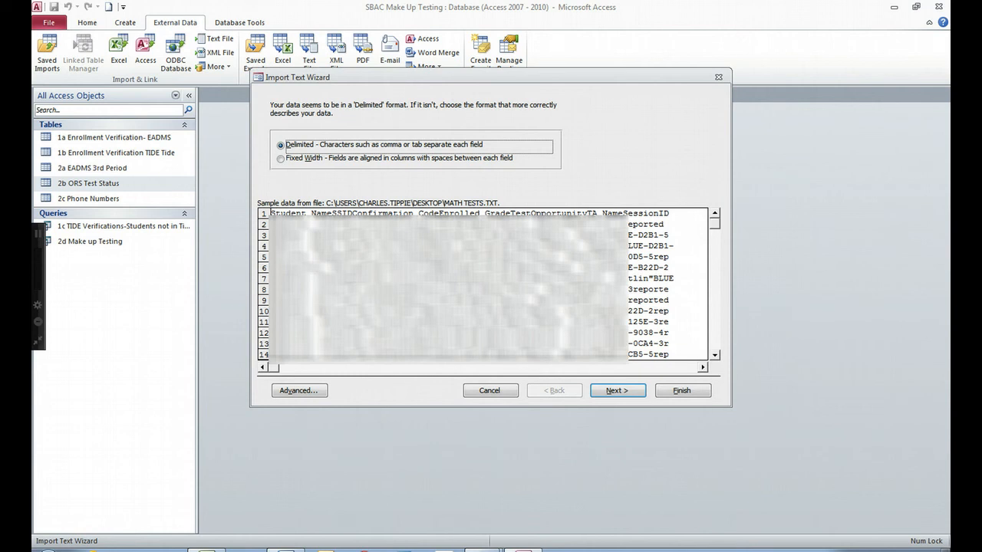
Import as delimited with " qualifier and first-row field names, then finish and close the wizard.
click(617, 390)
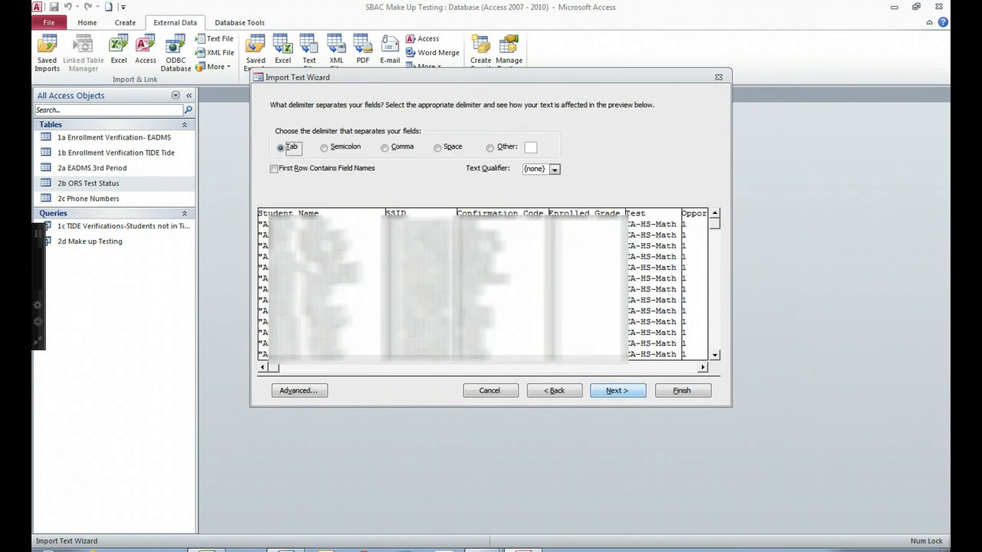
click(555, 170)
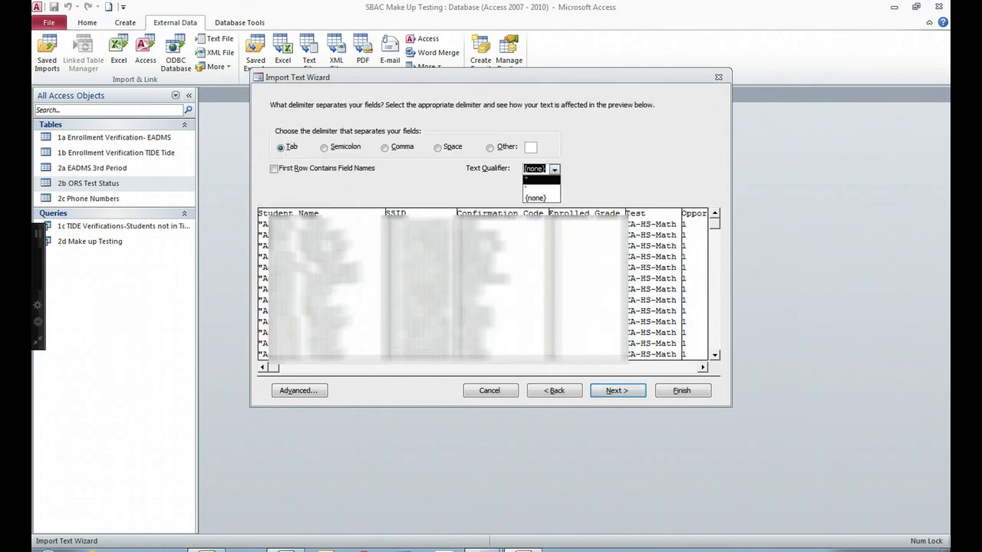
click(542, 179)
key(alt+r)
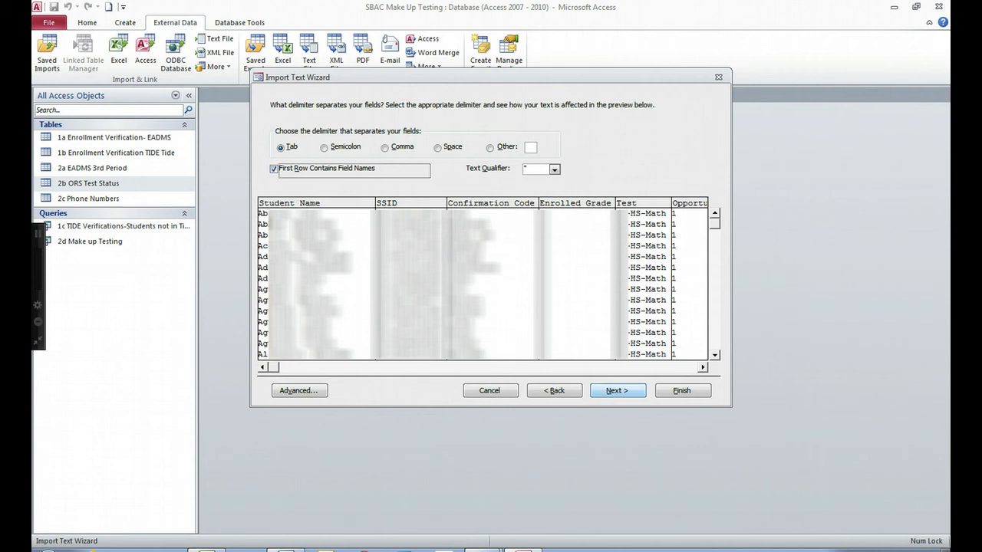
click(617, 392)
click(682, 391)
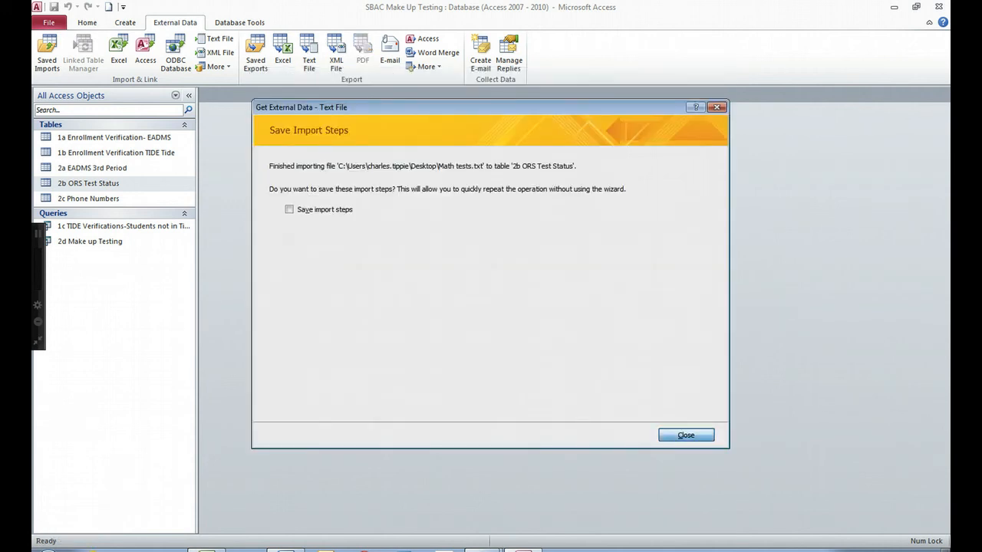
key(Return)
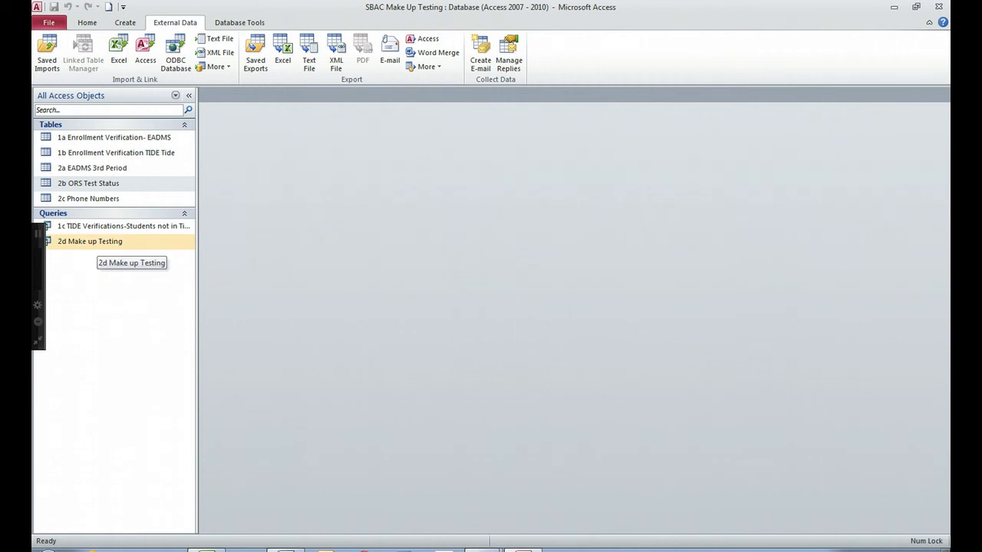
Open the 2d Make up Testing query and select its Teacher, Period, Test and Status columns.
double_click(90, 241)
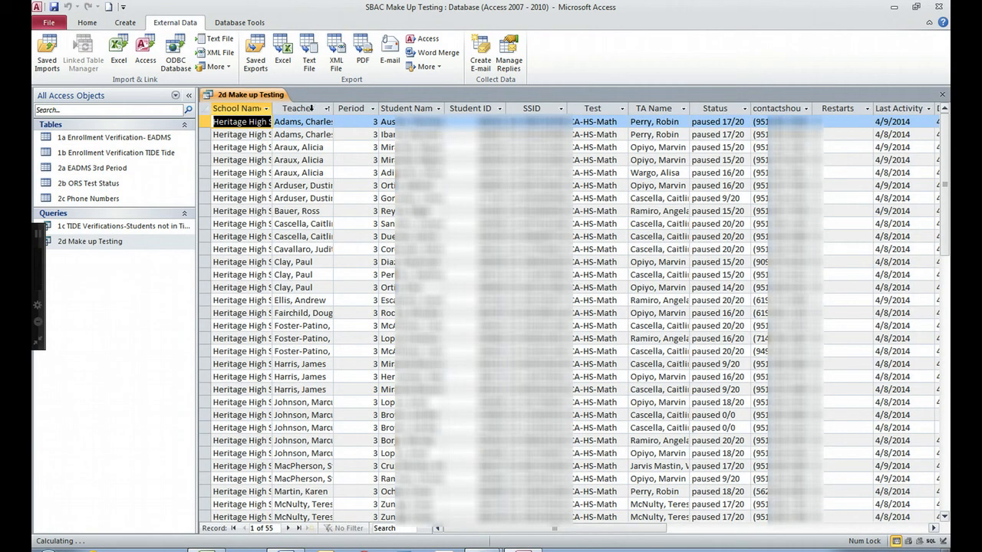
click(313, 112)
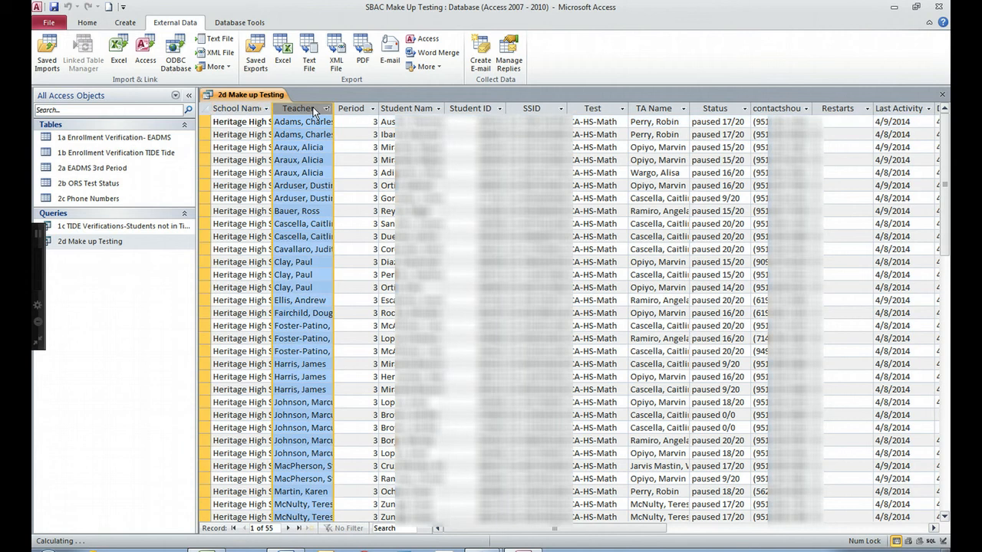
click(357, 108)
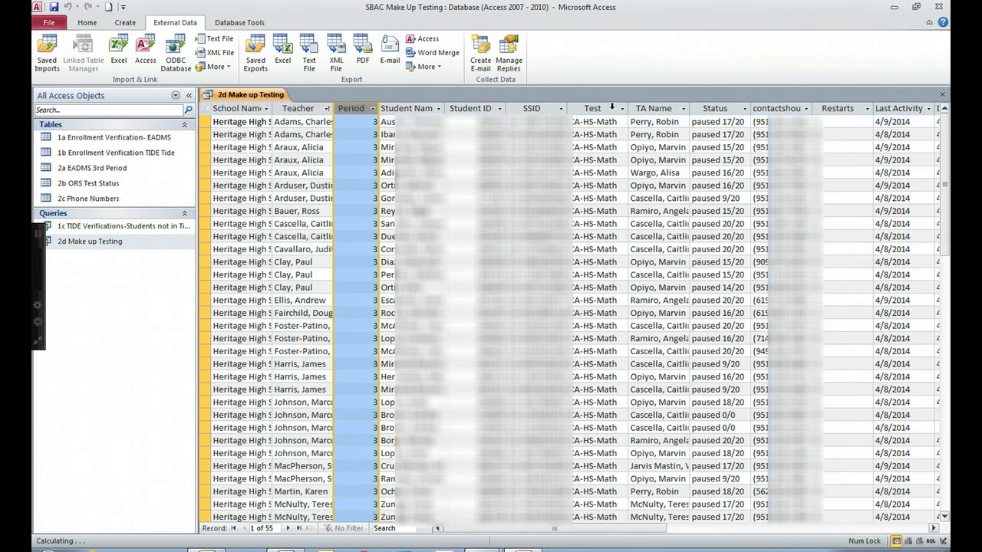
click(611, 108)
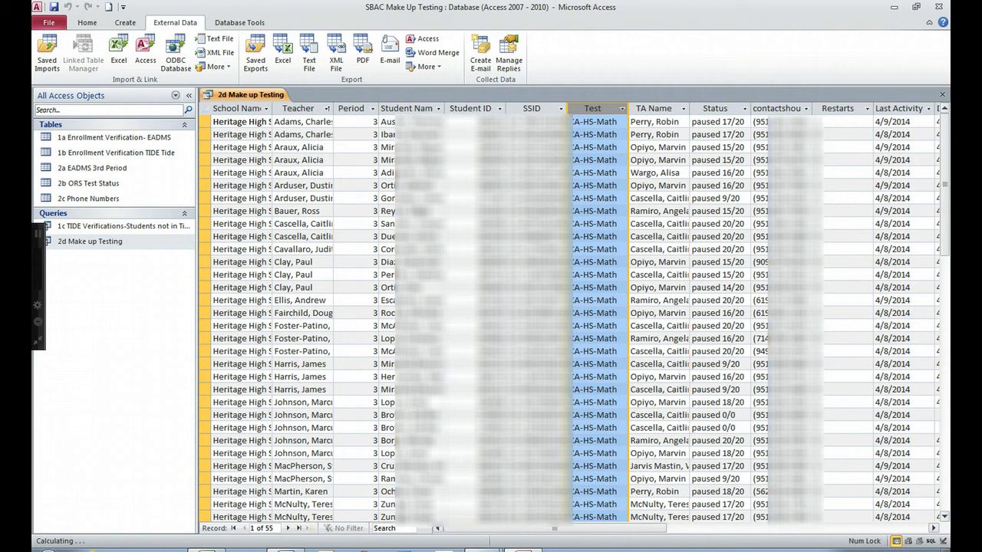
click(733, 108)
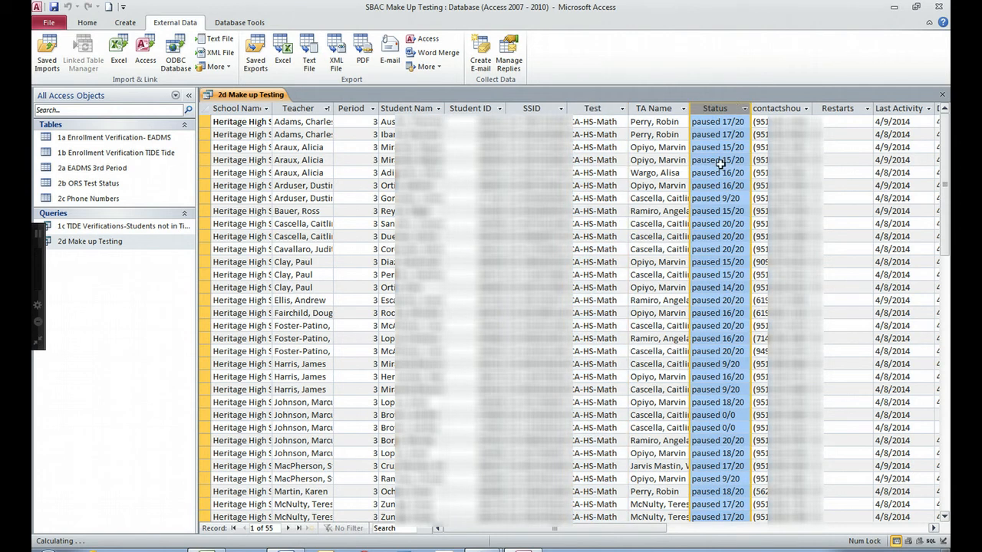
Select and copy all 55 query records, then switch to Excel.
key(ctrl+a)
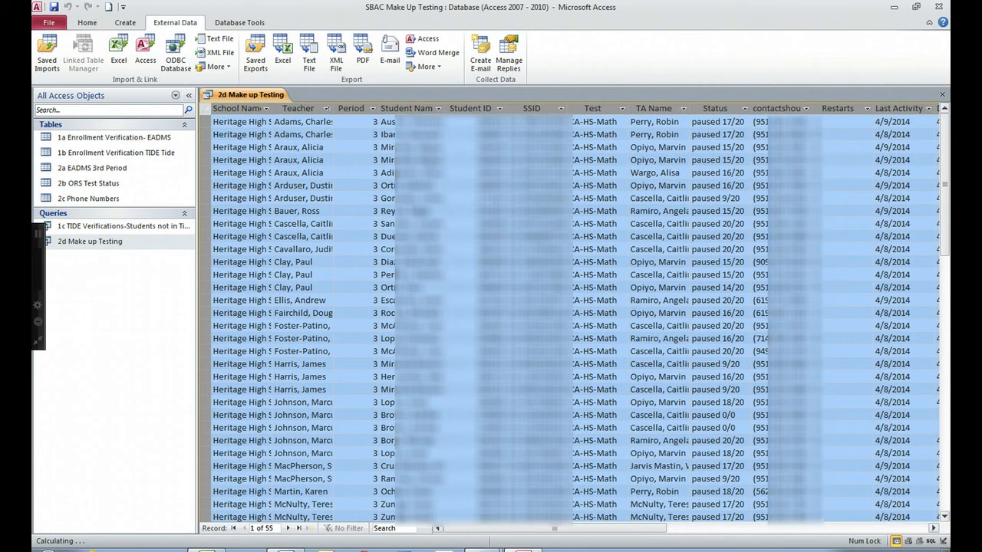
right_click(209, 112)
click(247, 164)
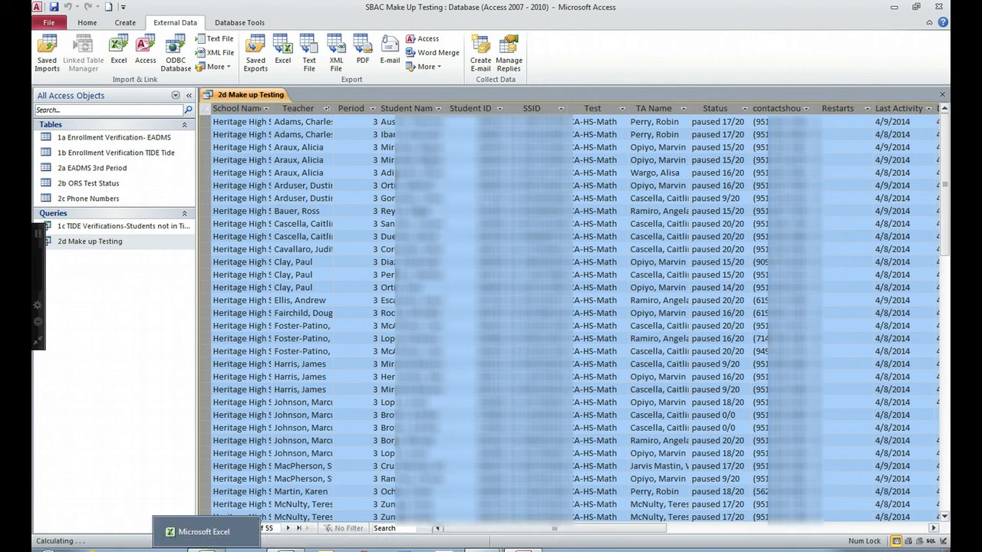
click(216, 549)
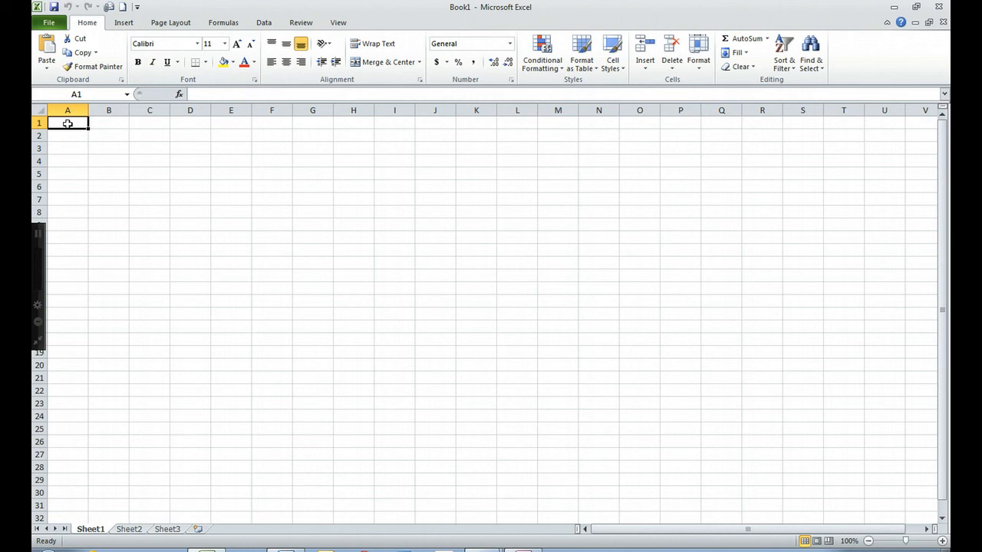
Paste the query records at cell A1 and set the row height to 15.
right_click(68, 124)
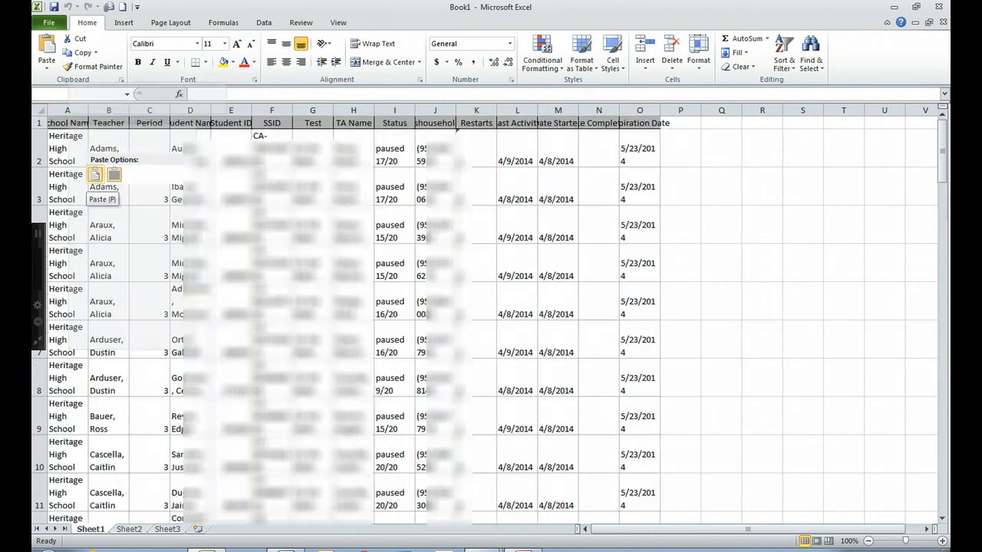
click(97, 175)
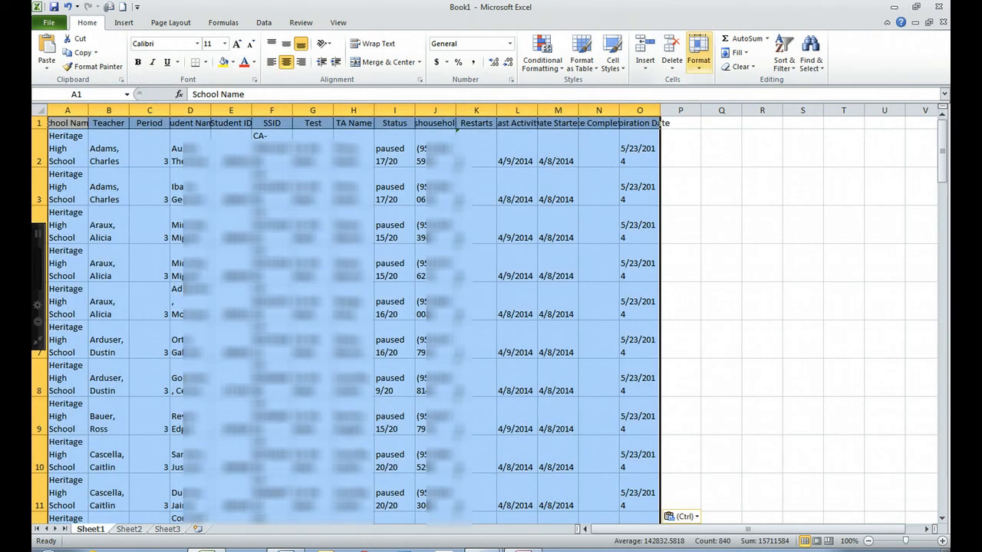
click(698, 53)
click(723, 94)
text(1)
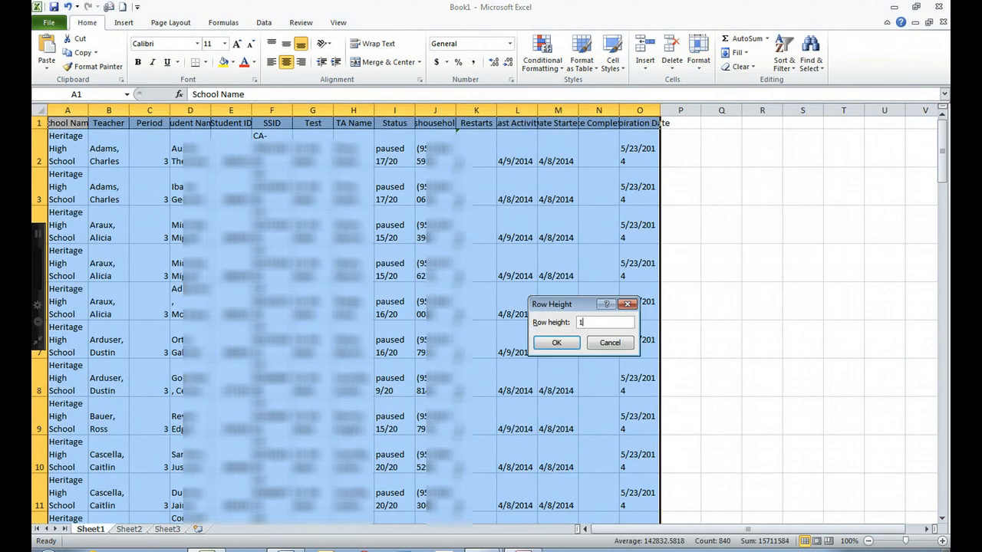
text(5)
key(Return)
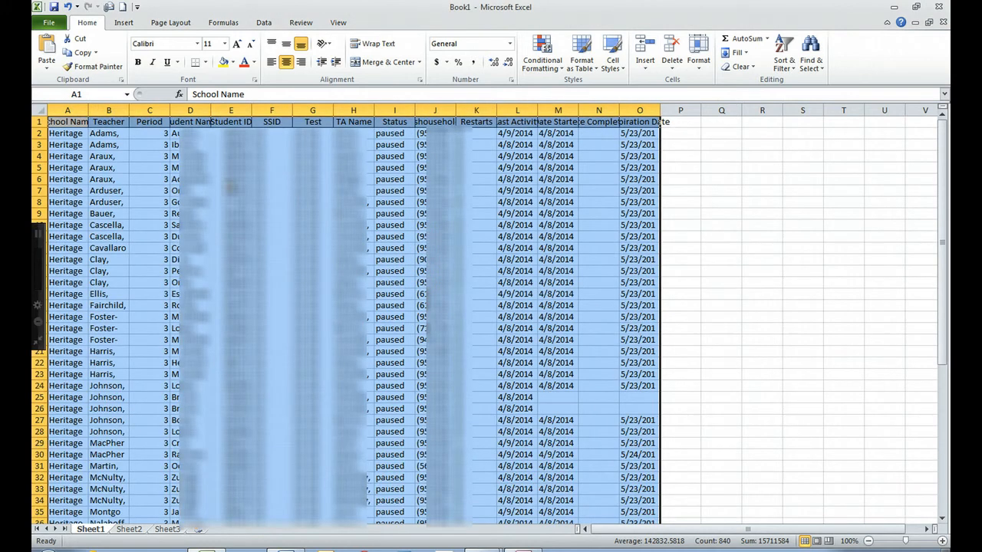
Widen column J to show its contents, select column C, and minimize Excel.
click(230, 190)
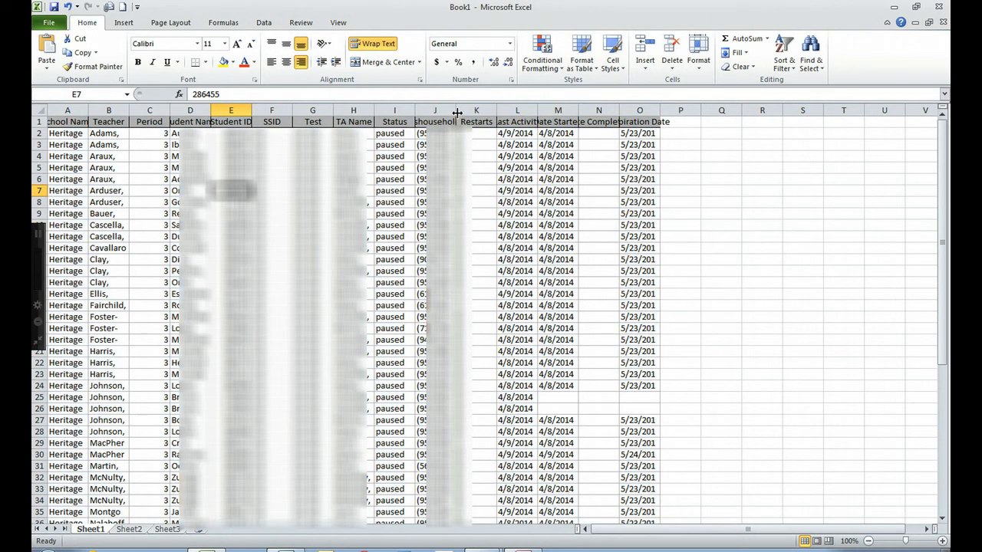
drag(456, 113, 497, 112)
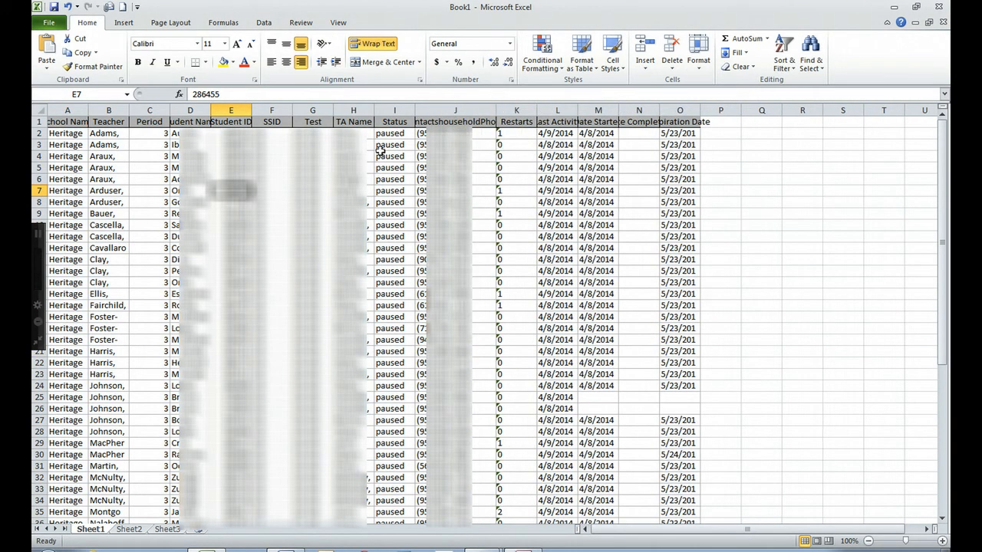
click(150, 105)
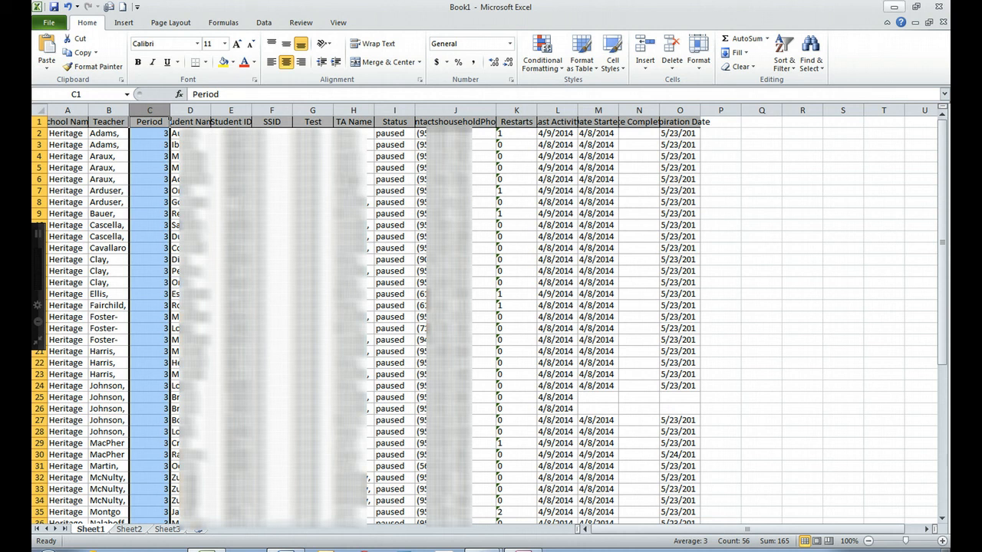
click(894, 7)
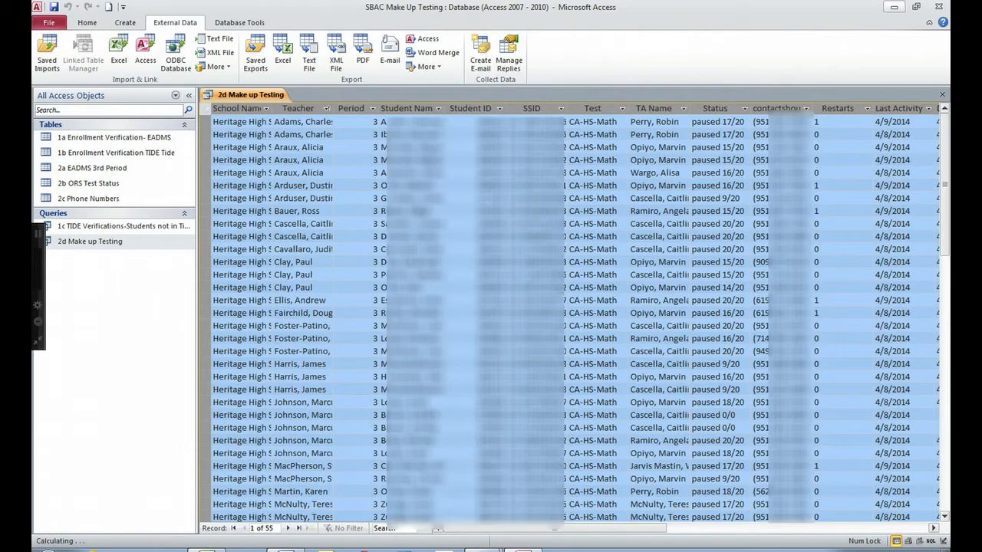